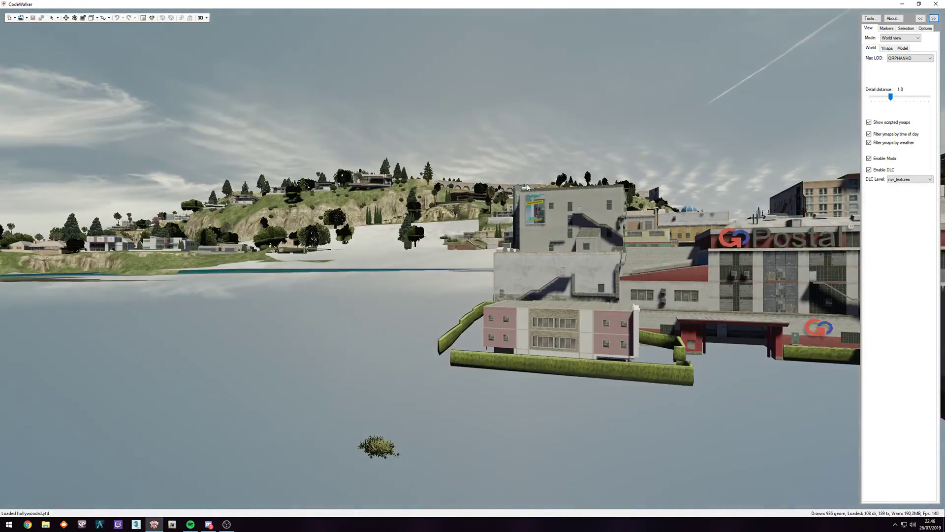
Step: Examine the motel building, its courtyard and the surrounding street in the world view
key("w")
left_click_drag(442, 299, 538, 346)
key("w")
key("w")
key("s")
key("w")
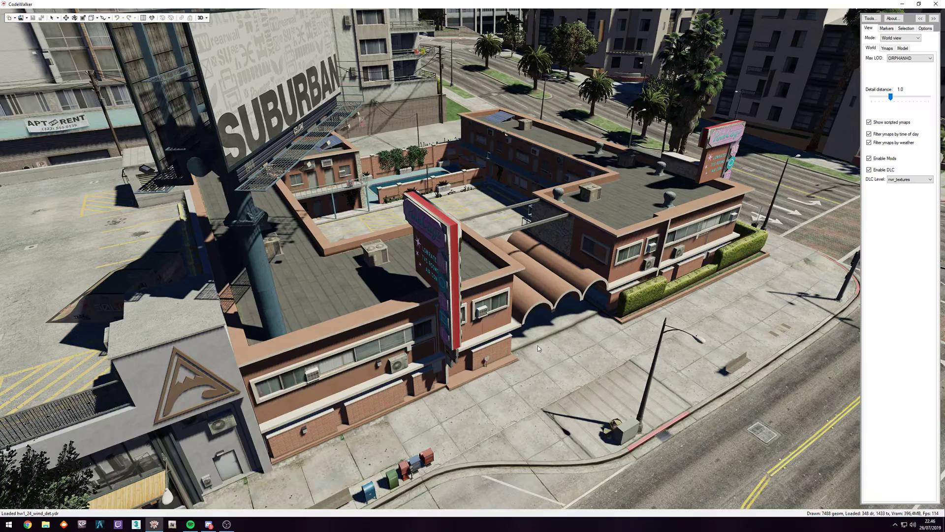
scroll(498, 334, "up", 6)
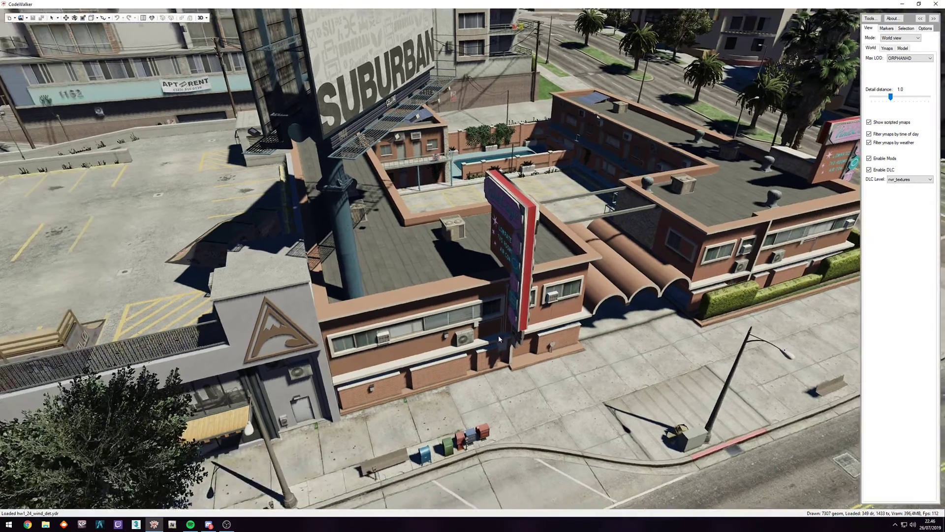
scroll(488, 339, "down", 10)
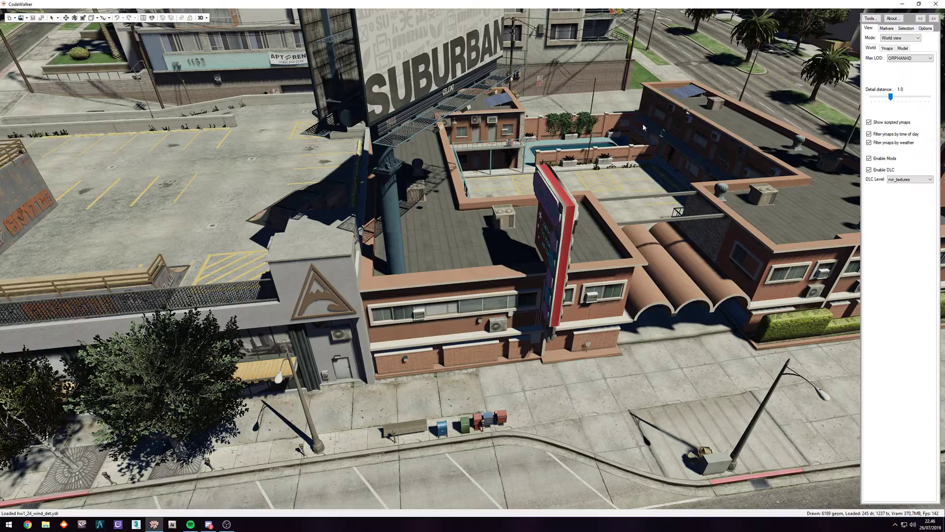
left_click_drag(650, 168, 474, 266)
key("a")
key("d")
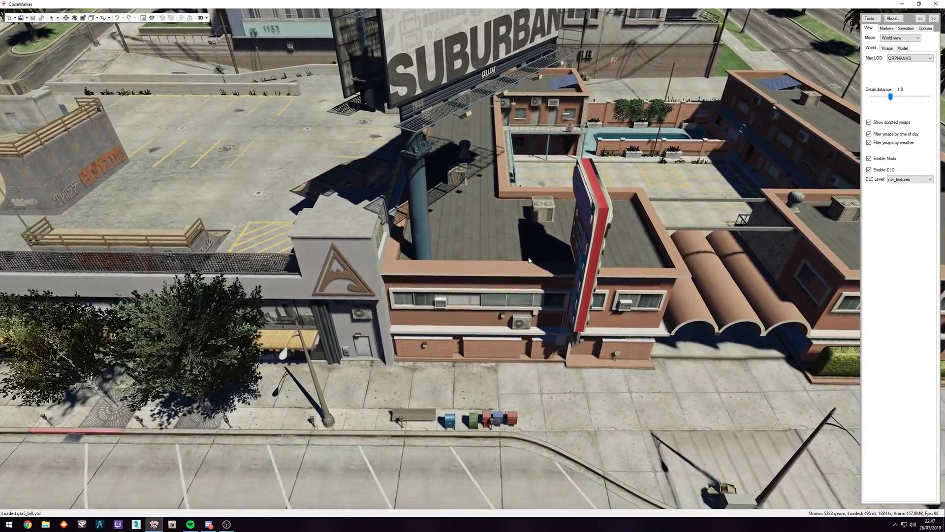
Step: Search the world entities for "motel" with World Search
left_click(872, 19)
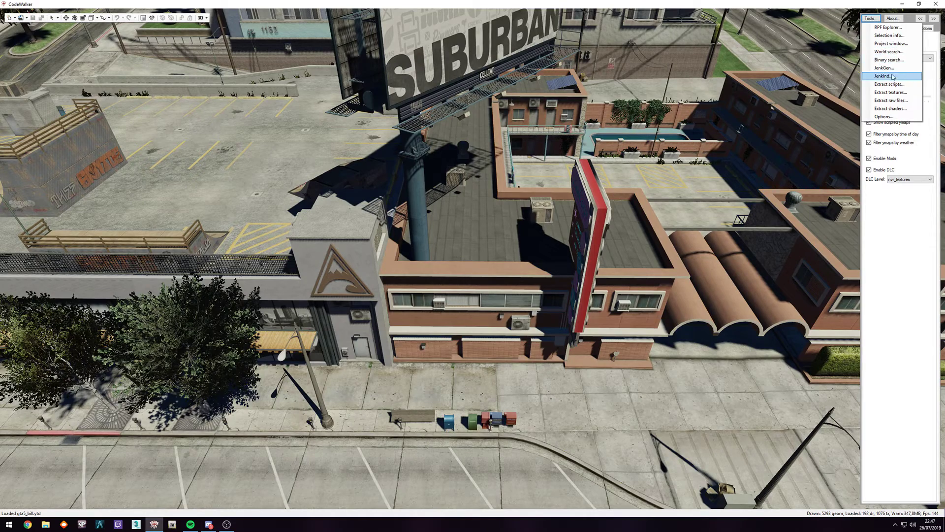
left_click(892, 52)
left_click_drag(232, 123, 354, 116)
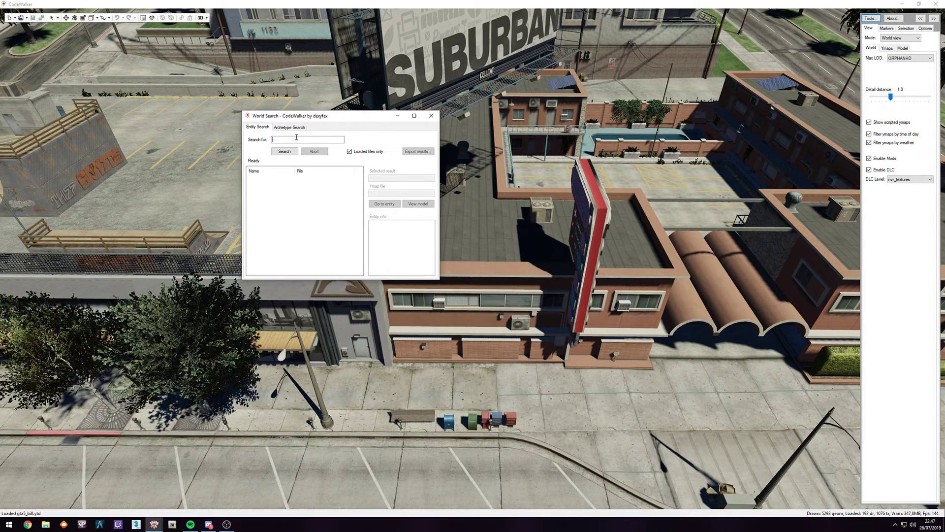
type("motel")
key("Return")
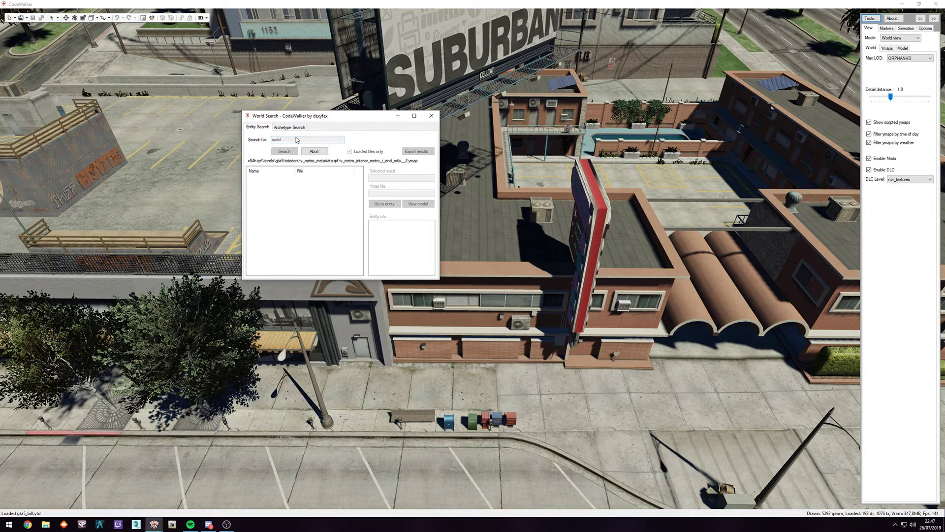
Step: Go to the v_motel_mp entity from the search results and minimize the World Search window
left_click(258, 204)
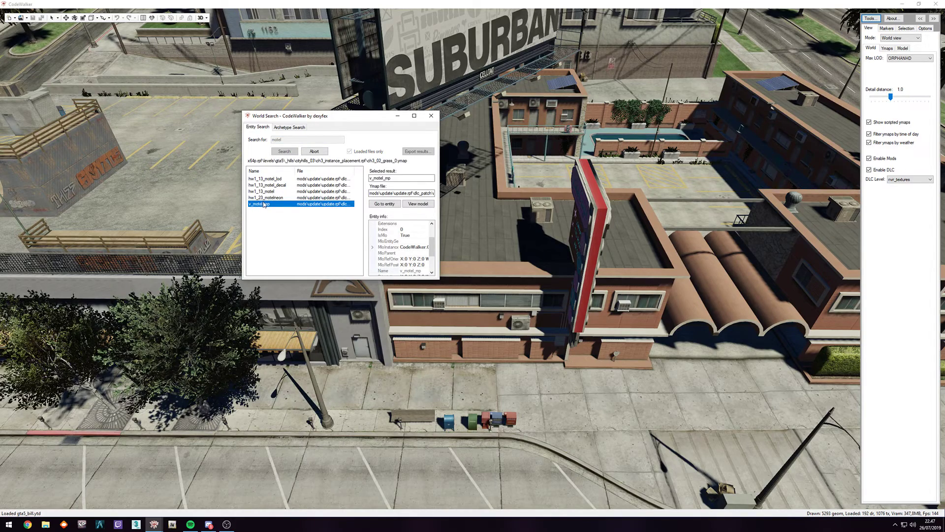
double_click(263, 203)
left_click(512, 212)
key("s")
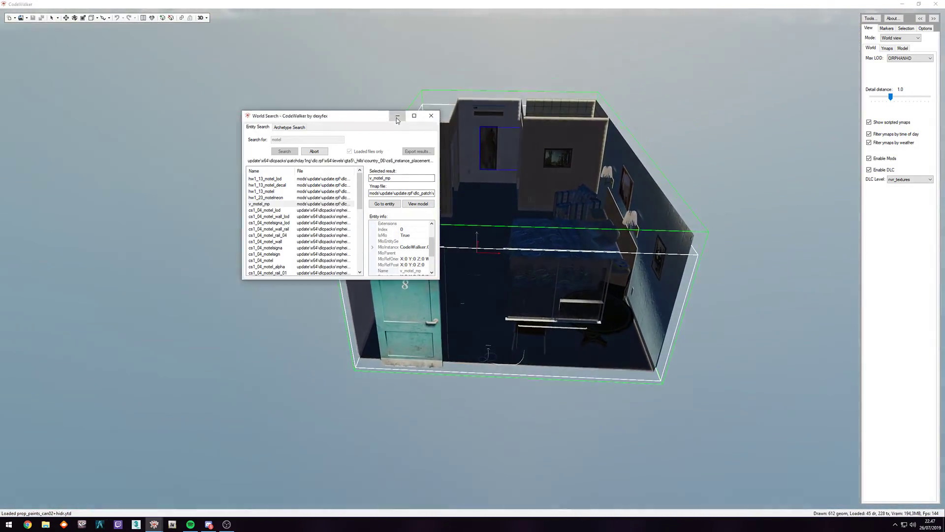
left_click(397, 117)
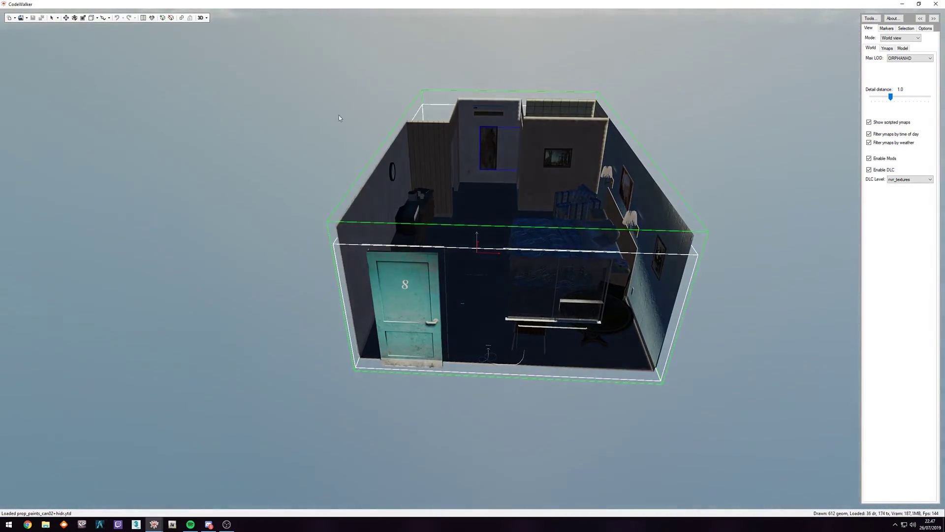
Step: Create a new CodeWalker project and set the selection mode to Interior Instance
left_click(8, 18)
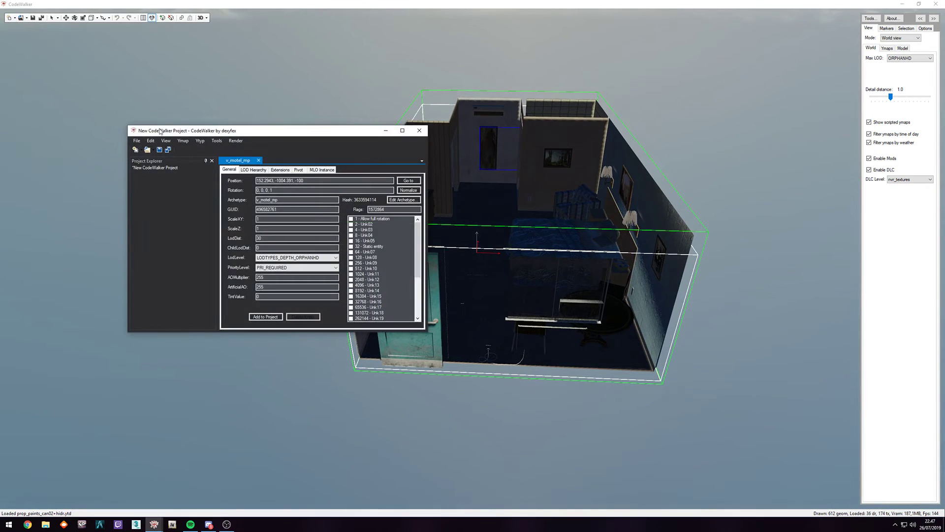
left_click(57, 18)
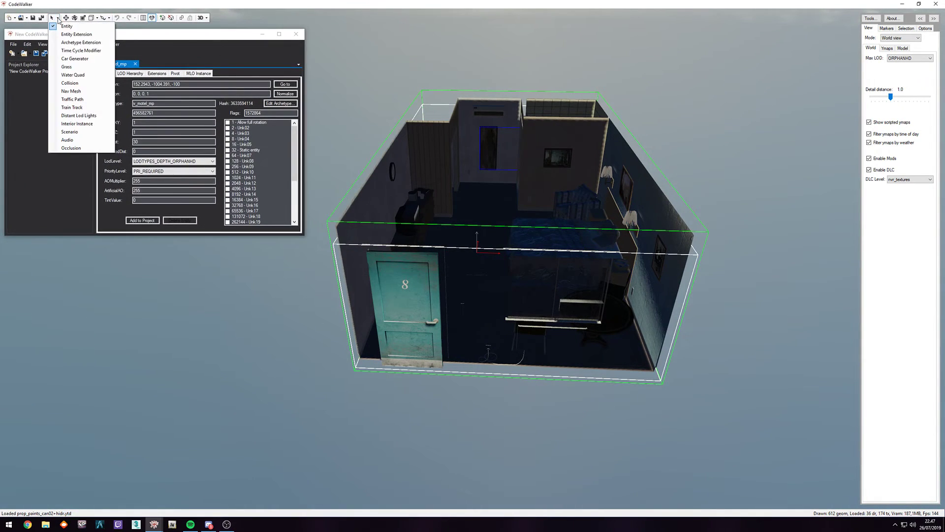
left_click(77, 124)
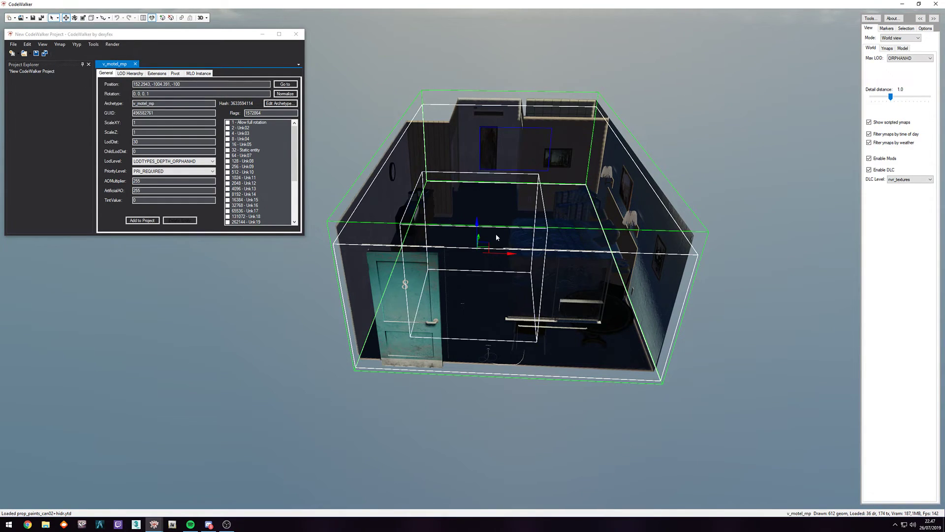
Step: Select the v_motel_mp interior, add it to the project and widen the Project Explorer
left_click_drag(538, 322, 451, 169)
key("d")
right_click(451, 169)
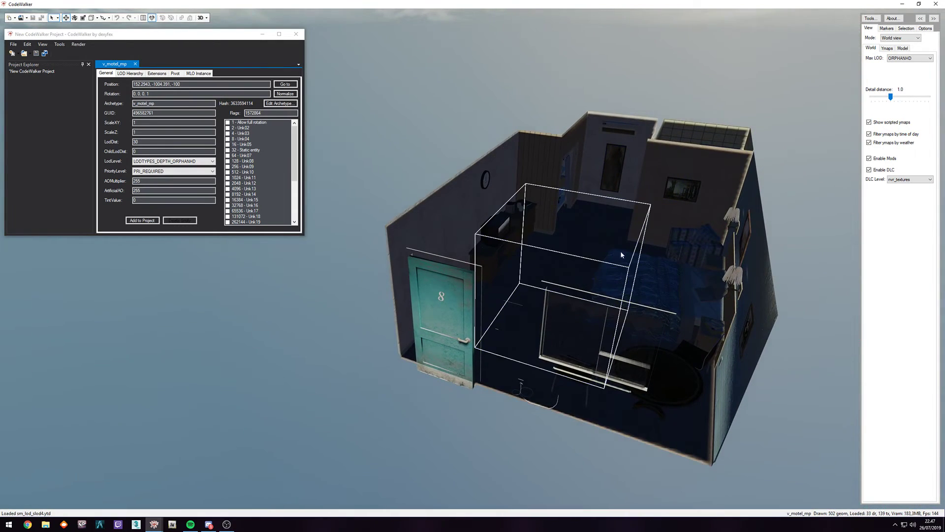
right_click(605, 242)
left_click_drag(604, 242, 414, 184)
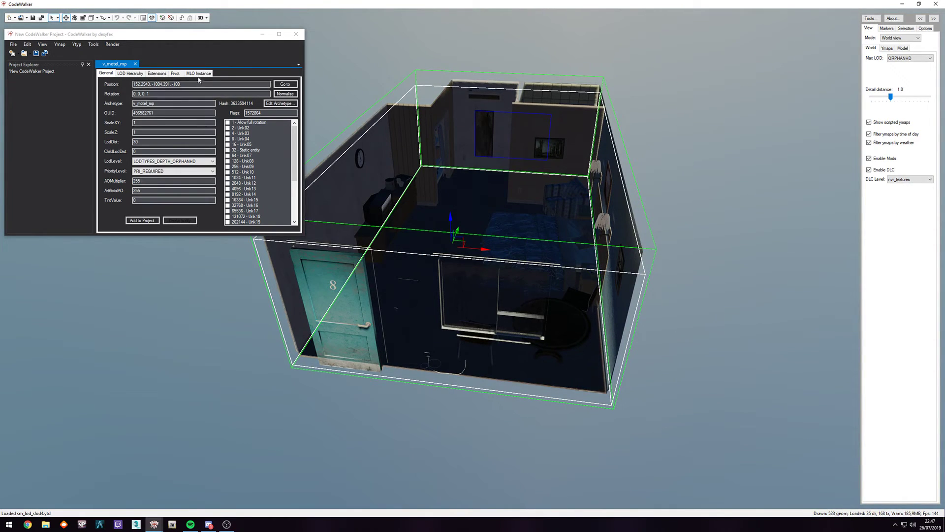
left_click(142, 221)
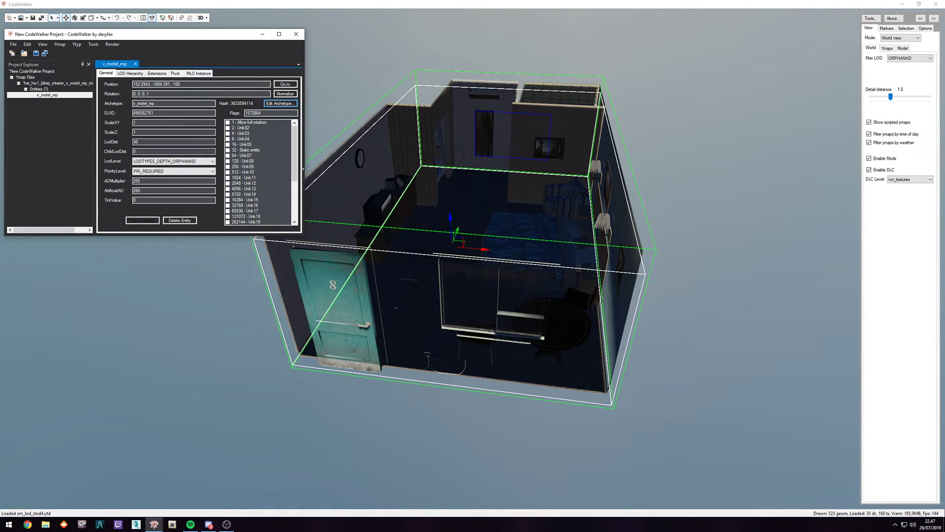
left_click_drag(95, 87, 111, 86)
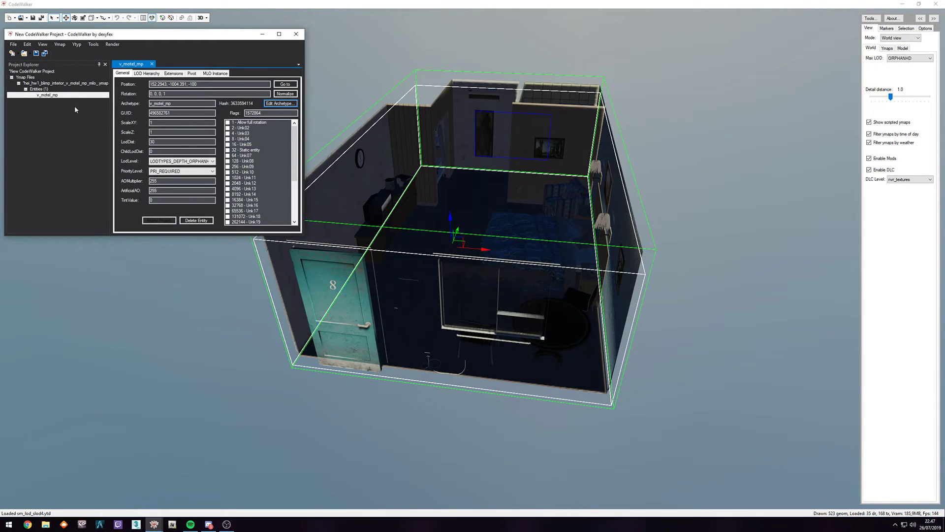
Step: Examine the motel grounds from beneath the terrain to find a spot for the interior
scroll(452, 206, "down", 5)
left_click_drag(459, 217, 423, 193)
key("w")
key("w")
key("s")
key("d")
key("w")
key("w")
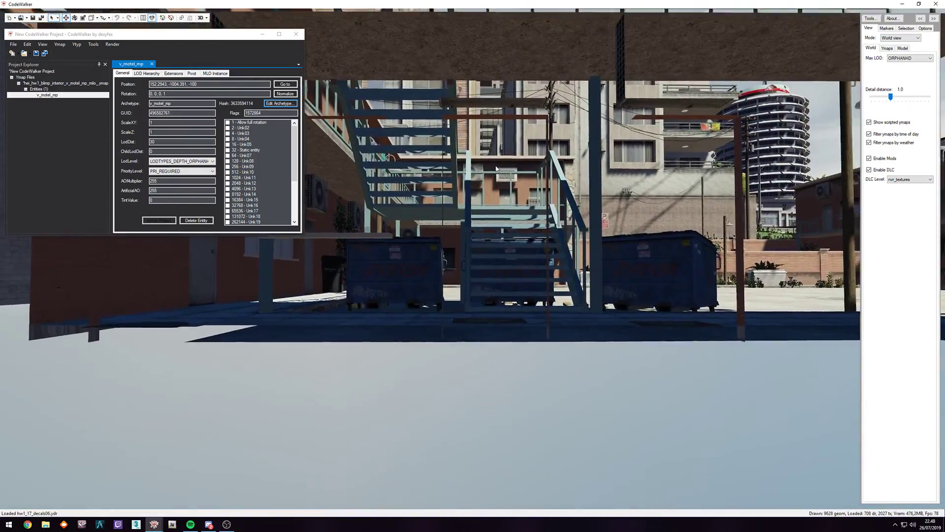
left_click_drag(496, 168, 660, 327)
left_click_drag(581, 319, 653, 314)
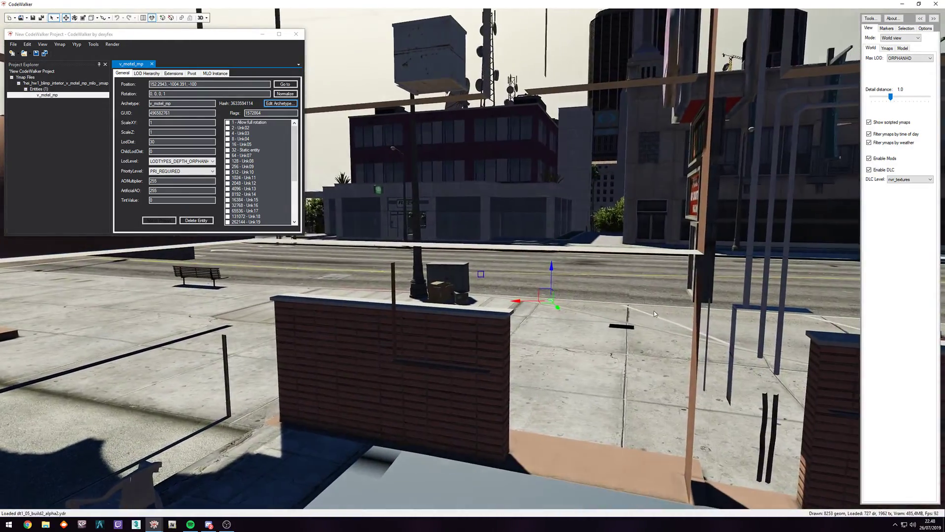
key("w")
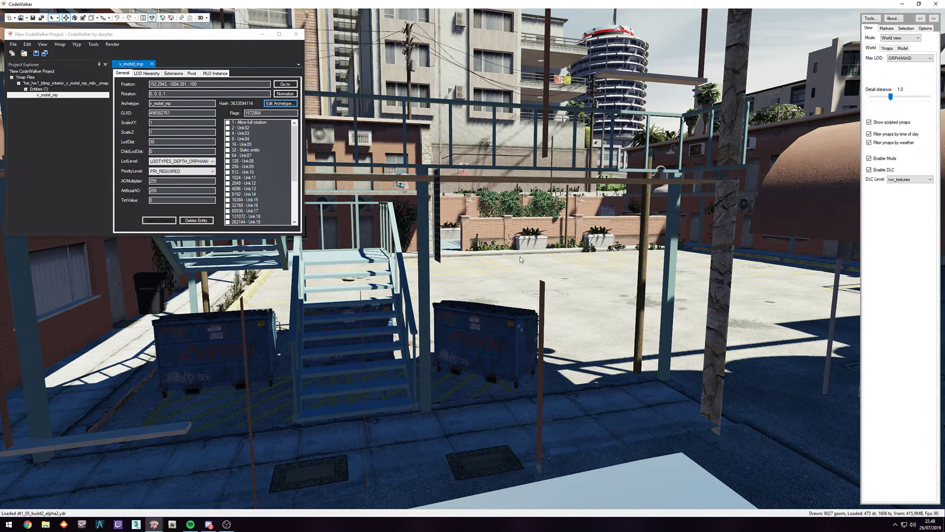
left_click_drag(496, 259, 830, 282)
key("w")
key("s")
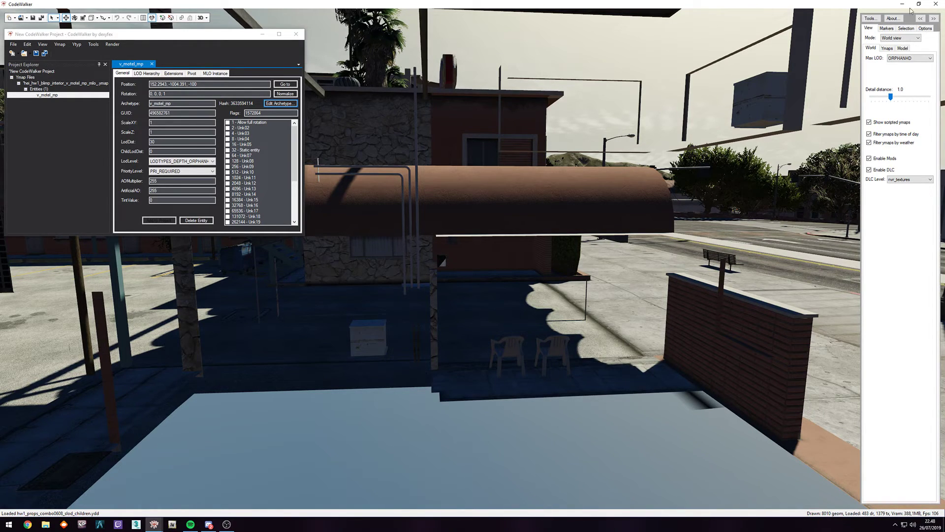
left_click_drag(628, 276, 615, 271)
key("w")
key("w")
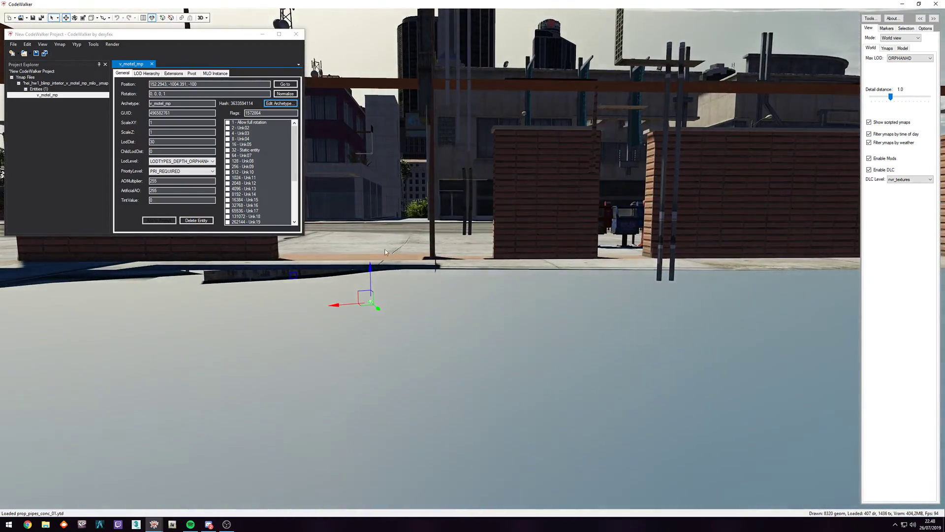
left_click_drag(616, 271, 651, 316)
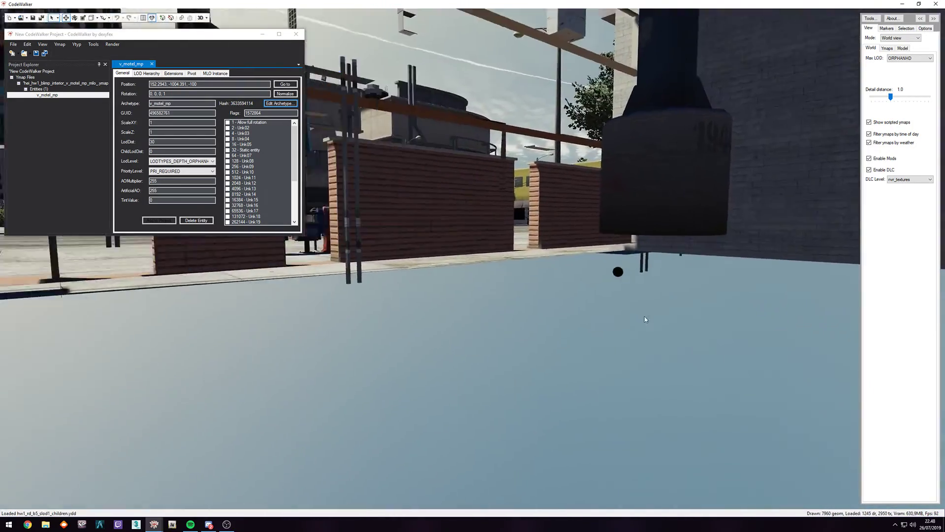
key("w")
Step: Move the camera below the motel grounds and set the v_motel_mp entity's position to the camera coordinates 309.15, -222.05, 0.23
left_click(887, 28)
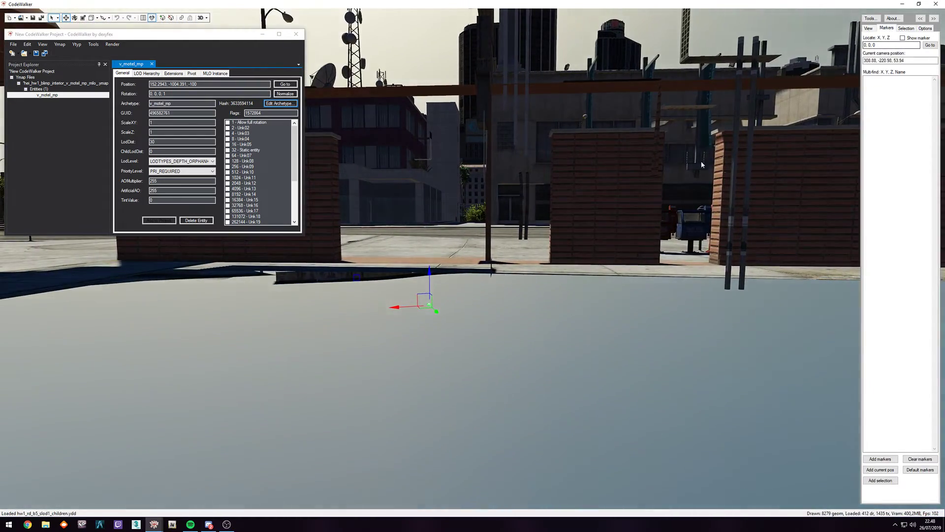
key("s")
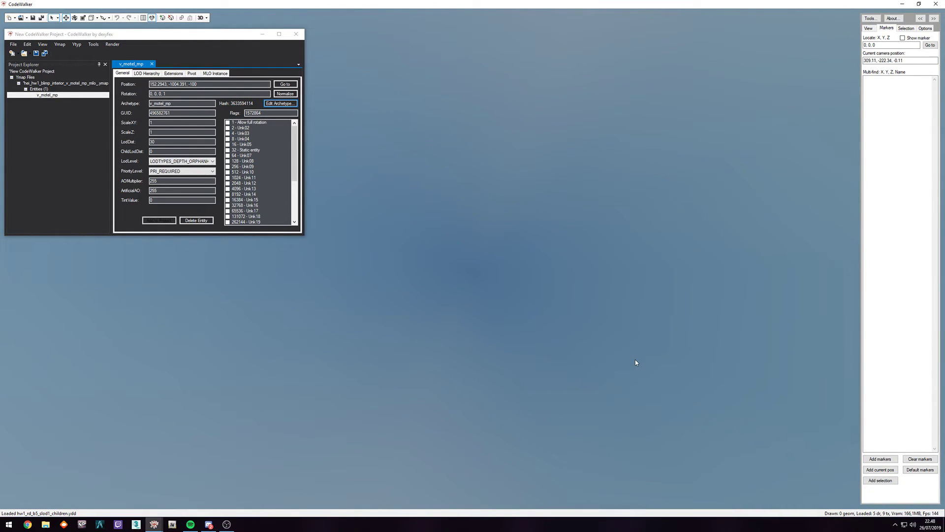
left_click_drag(642, 346, 623, 276)
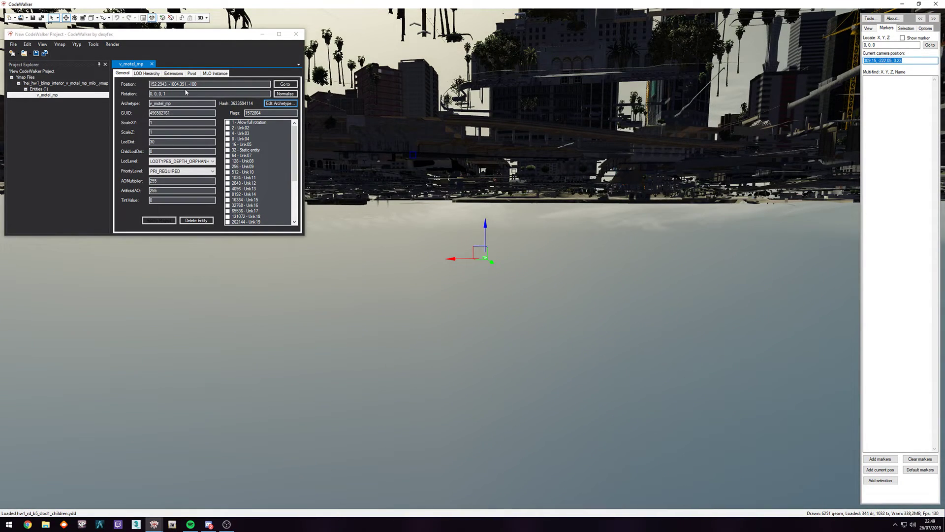
left_click_drag(200, 84, 129, 85)
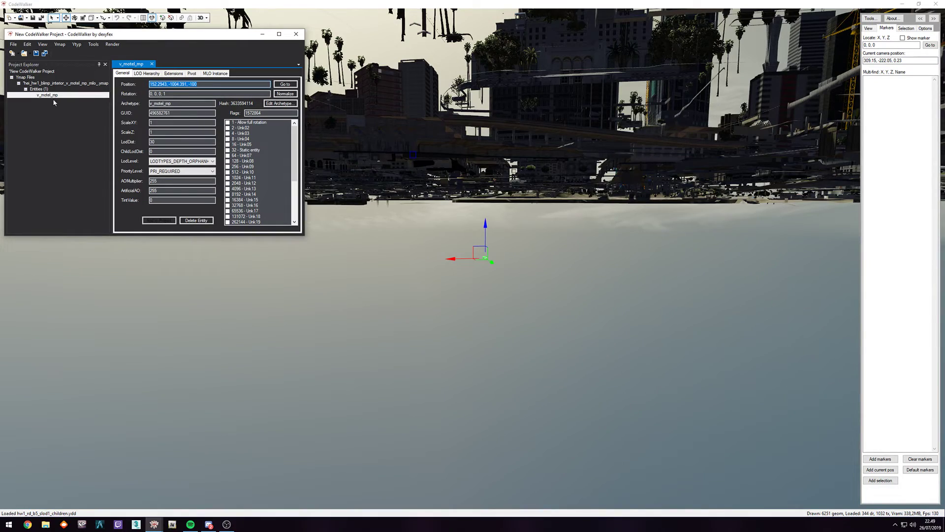
type("309.15, -222.05, 0.23")
Step: Recalculate the entity and streaming extents of the ymap containing the moved motel interior
left_click_drag(459, 201, 320, 231)
key("s")
key("d")
key("w")
left_click_drag(540, 270, 538, 310)
key("w")
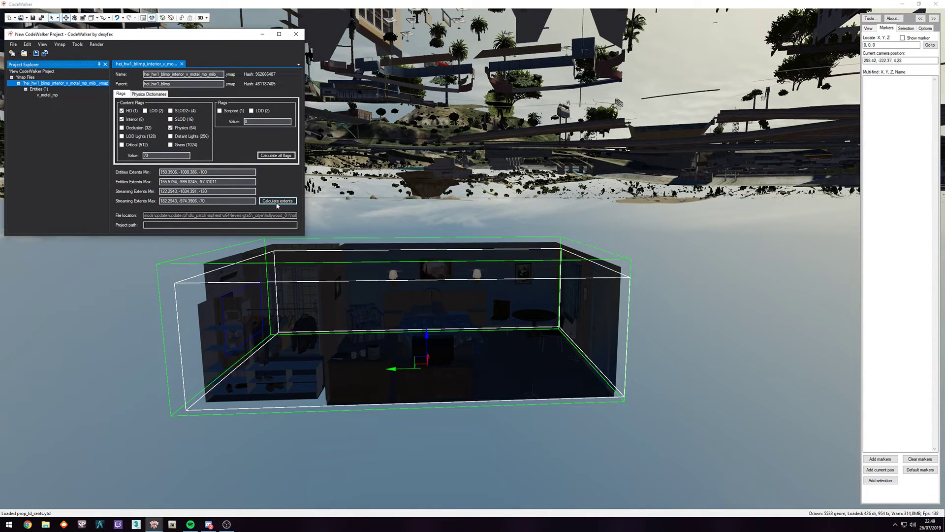
left_click(278, 200)
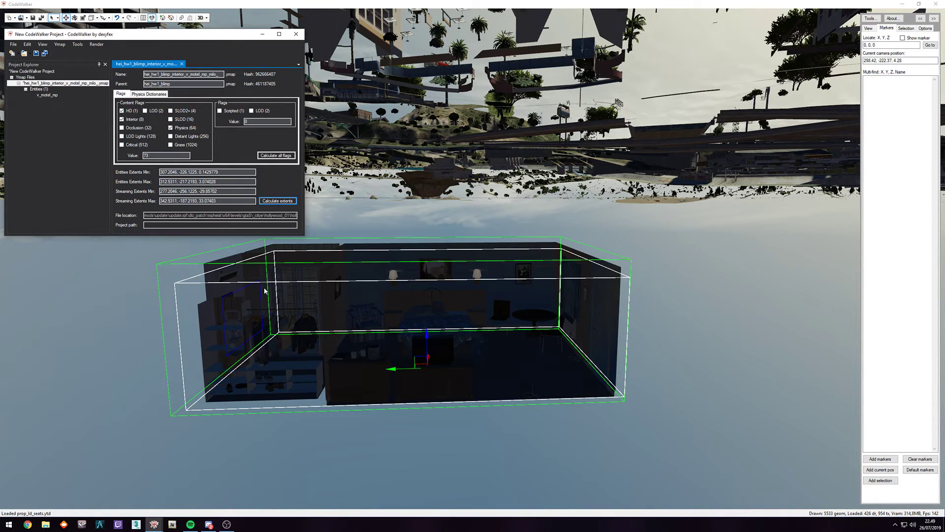
key("w")
left_click_drag(484, 362, 475, 394)
key("s")
key("s")
key("w")
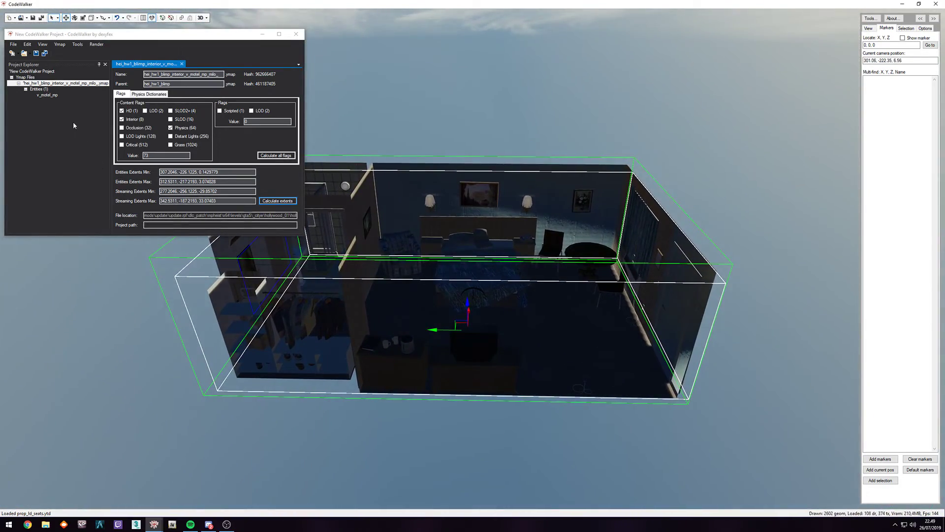
Step: Save the ymap as hei_hw1_blimp_interior_v_motel_mp_tutorial_1_milo_.ymap and save the CodeWalker project, both in the Tutorial folder
left_click(45, 53)
left_click_drag(111, 54, 278, 63)
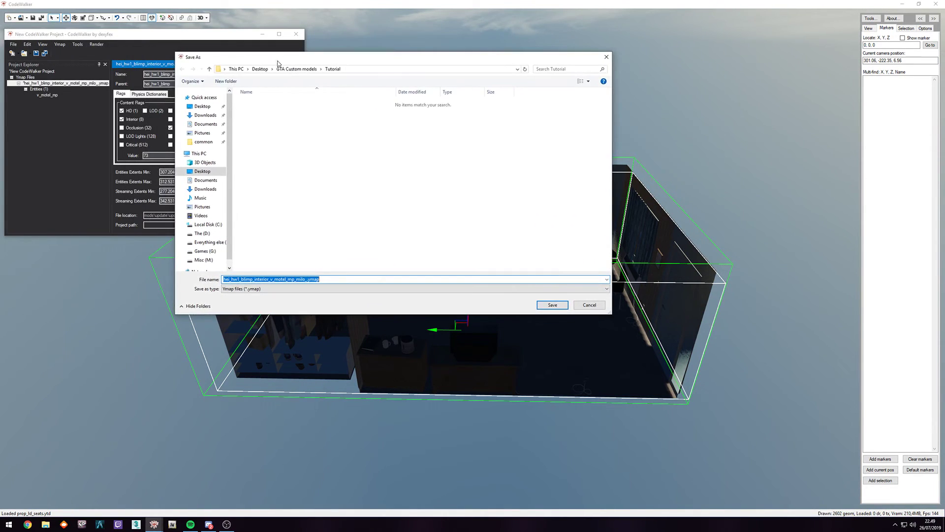
left_click(297, 279)
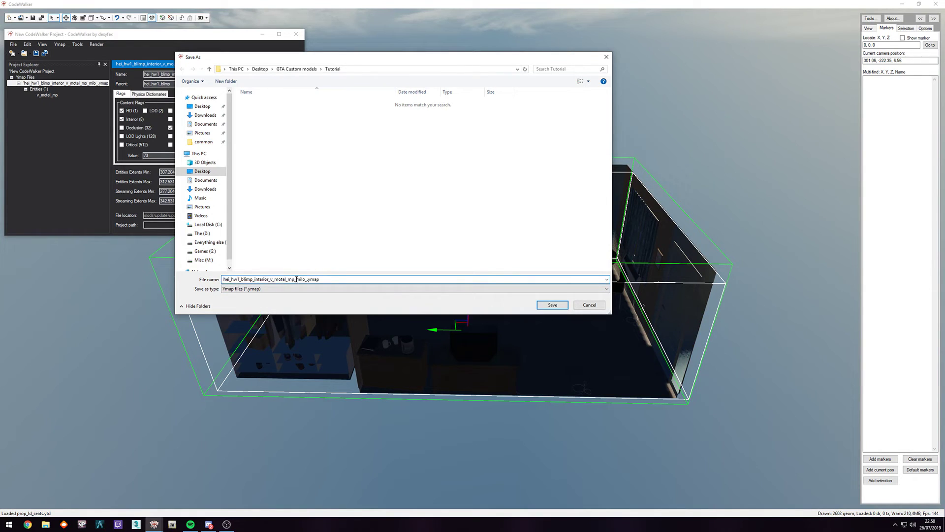
type("tutorial_1_")
left_click(552, 305)
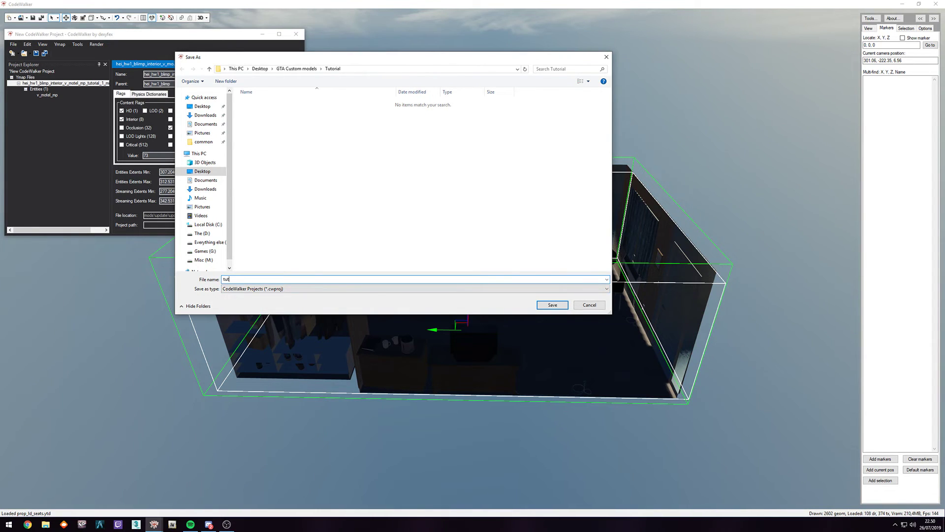
key("Return")
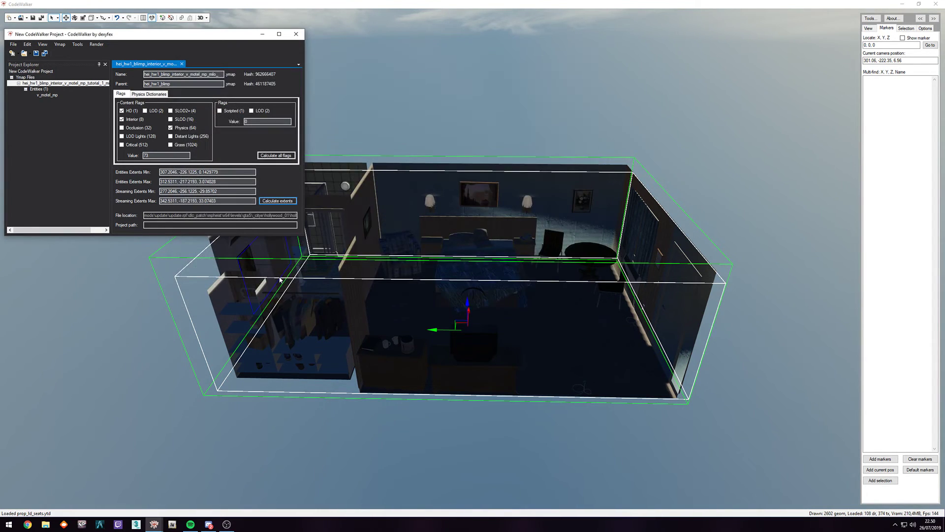
Step: Switch to File Explorer and make four copies of hei_hw1_blimp_interior_v_motel_mp_tutorial_1_milo_.ymap in the GTA Custom models Tutorial folder
left_click(45, 524)
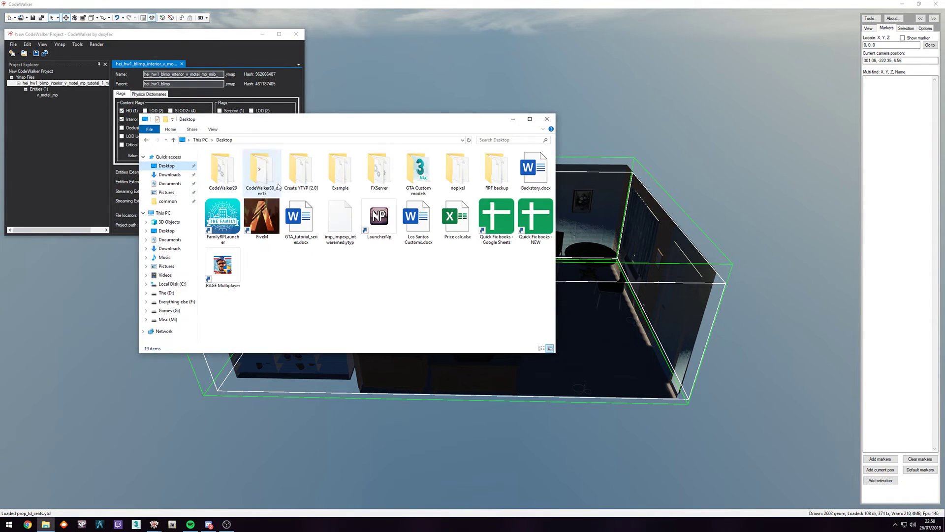
double_click(417, 179)
double_click(219, 247)
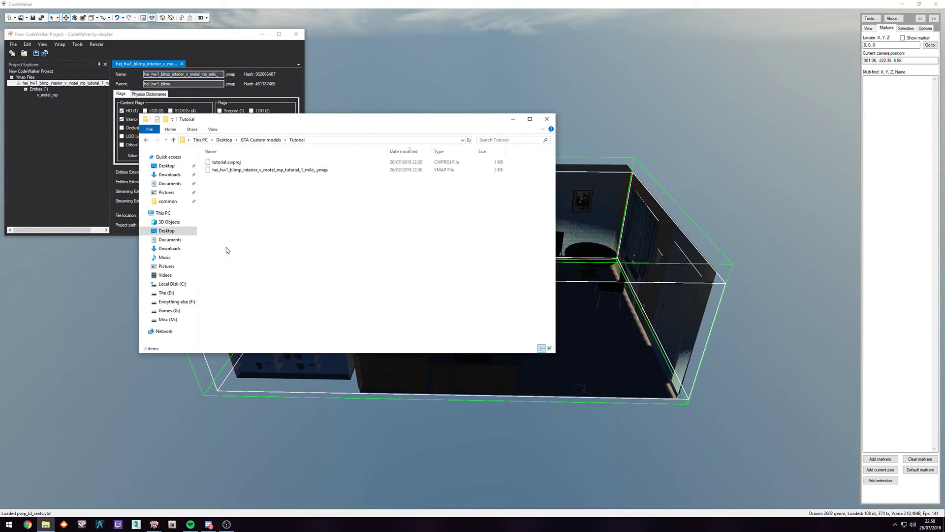
left_click(297, 171)
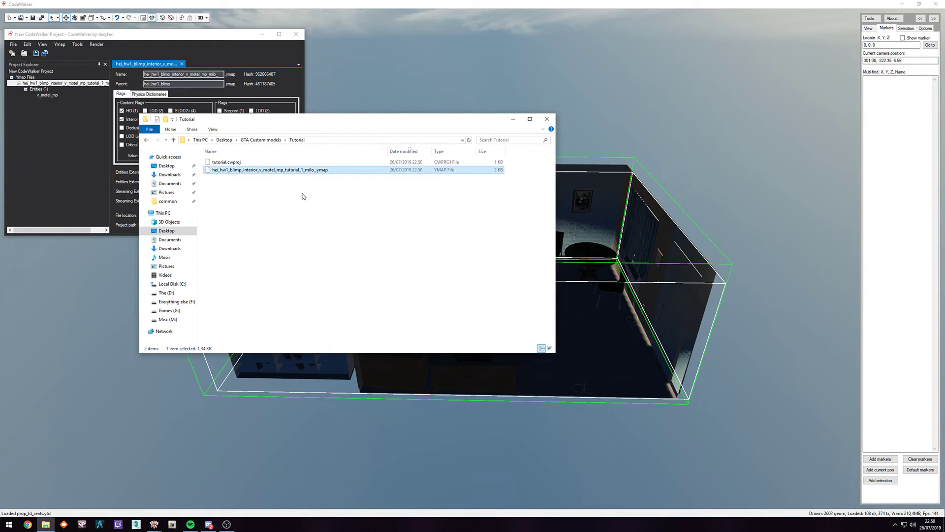
key("ctrl+c")
key("ctrl+v")
key("ctrl+v")
key("ctrl+v")
key("ctrl+v")
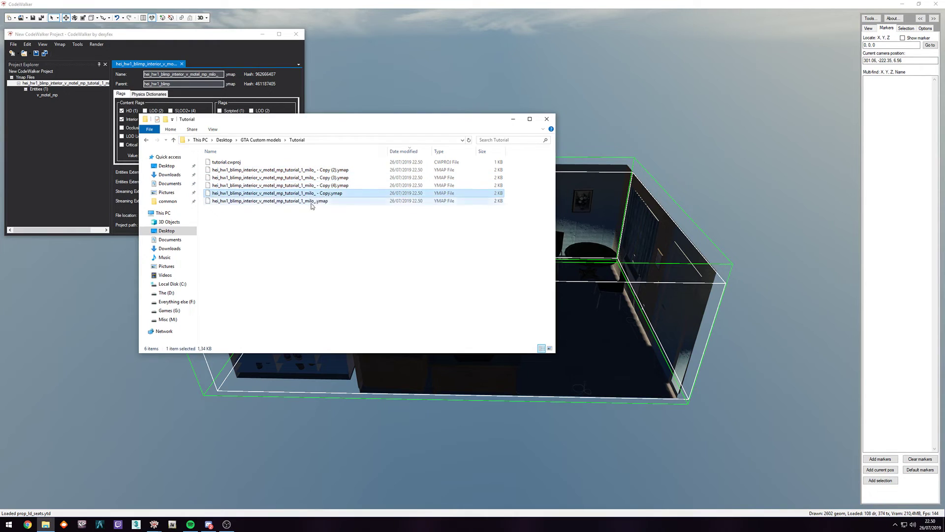
Step: Rename the first ymap copy as hei_hw1_blimp_interior_v_motel_mp_tutorial_2_milo_.ymap
left_click(328, 196)
left_click(330, 193)
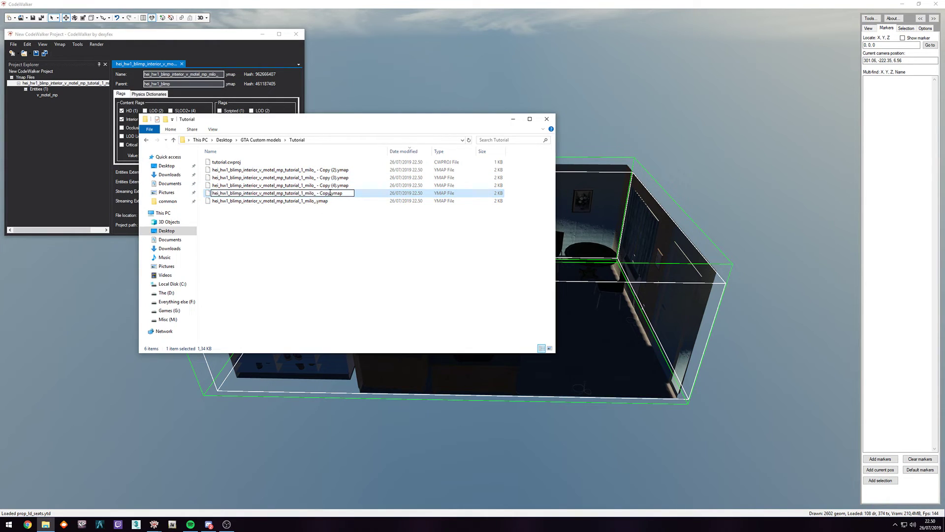
key("BackSpace")
key("Return")
Step: Rename the Copy (4) ymap as hei_hw1_blimp_interior_v_motel_mp_tutorial_3_milo_.ymap
key("Up")
key("Up")
left_click(319, 185)
left_click_drag(316, 185, 335, 185)
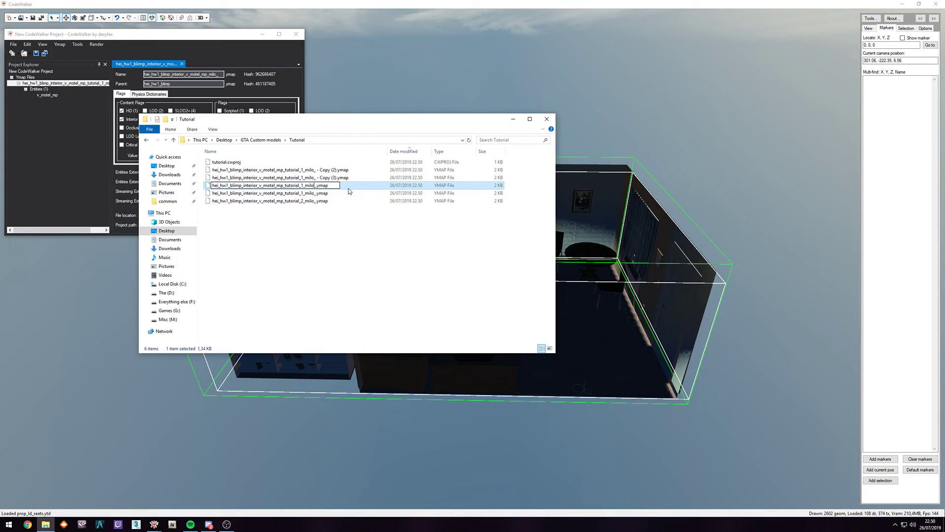
type("3")
key("Return")
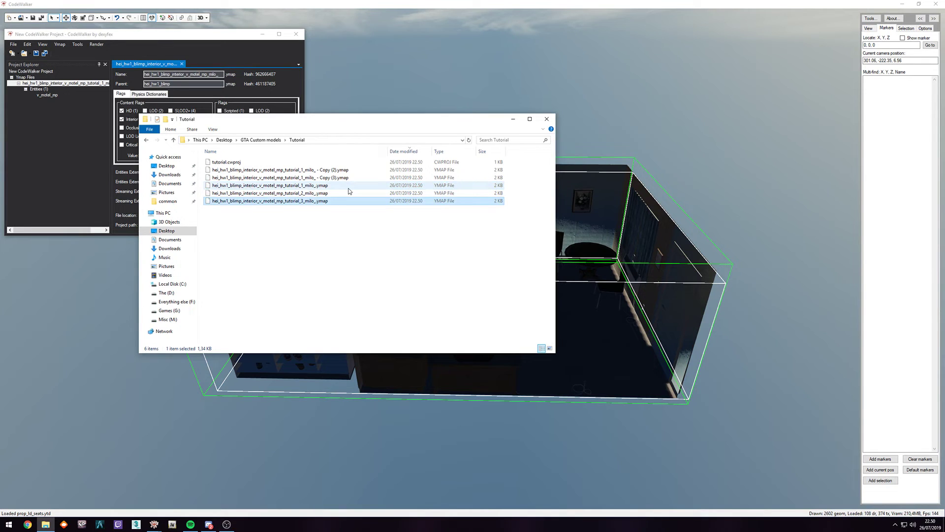
Step: Rename the Copy (3) ymap as hei_hw1_blimp_interior_v_motel_mp_tutorial_4_milo_.ymap
left_click(311, 177)
left_click(305, 180)
left_click(304, 177)
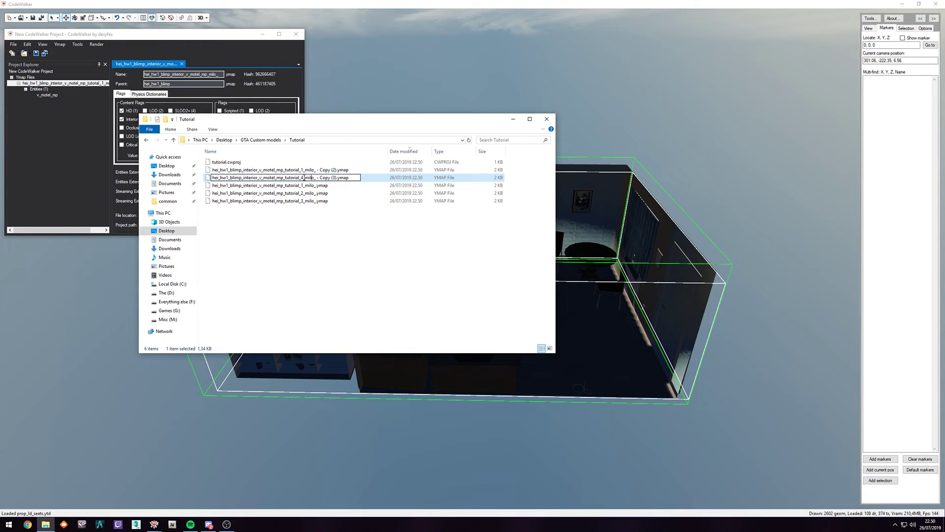
key("BackSpace")
key("Return")
Step: Rename the Copy (2) ymap as hei_hw1_blimp_interior_v_motel_mp_tutorial_5_milo_.ymap
left_click(325, 169)
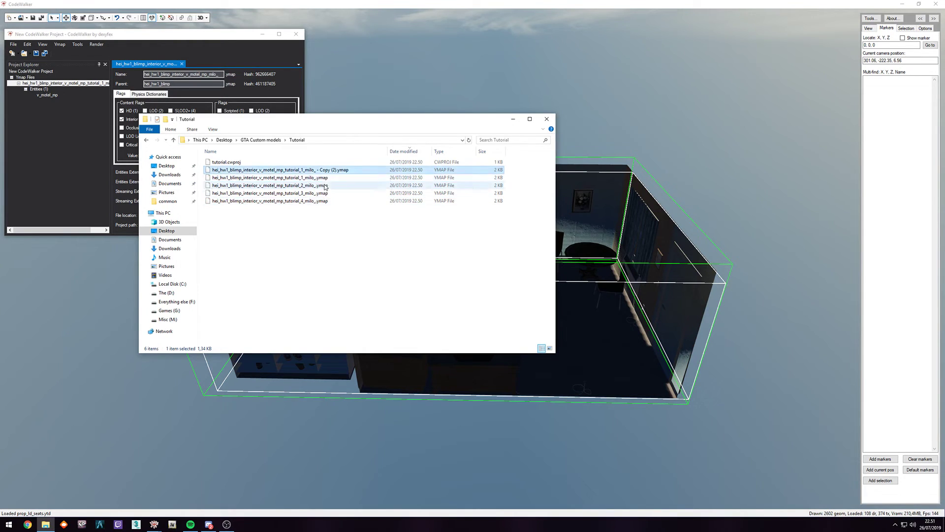
left_click(334, 170)
left_click(337, 169)
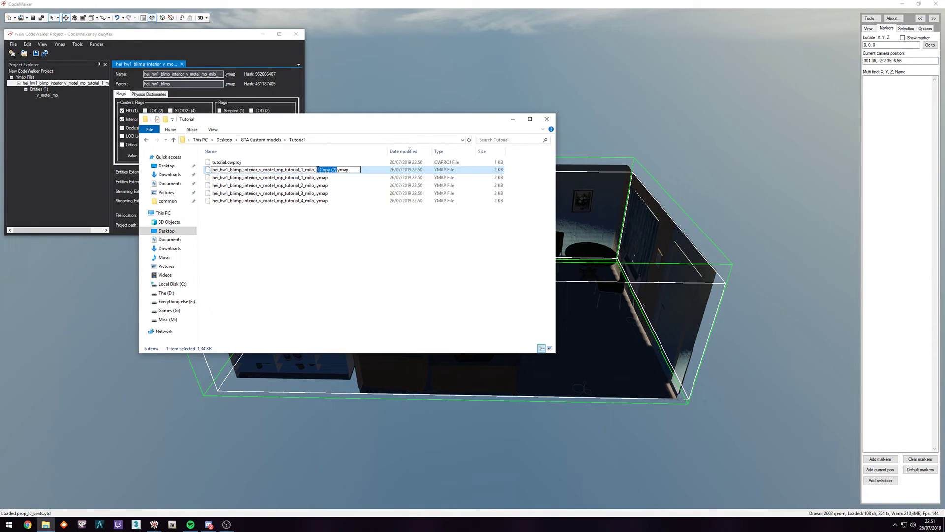
key("BackSpace")
type("5")
key("Return")
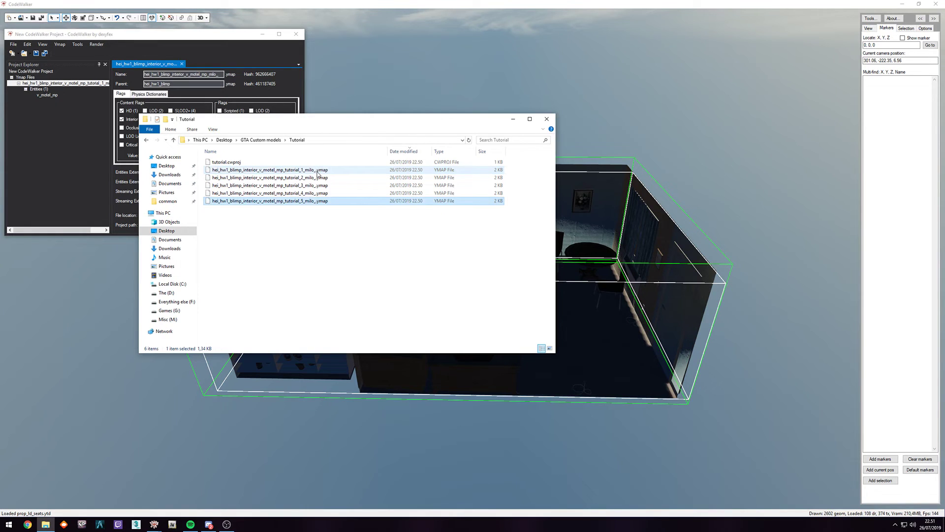
Step: Switch to CodeWalker, open the tutorial_2 to tutorial_5 ymaps in the current project, and widen the project window to show their full names
left_click(15, 49)
left_click(14, 45)
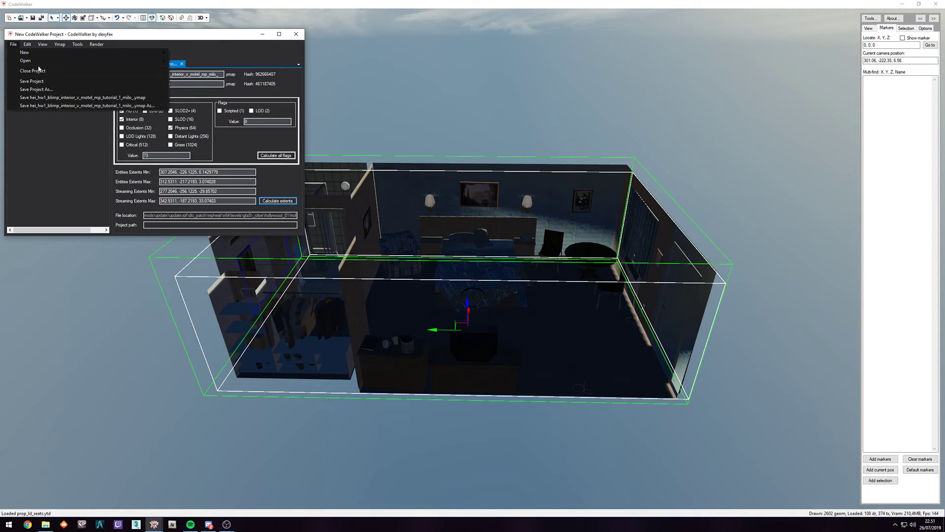
mouse_move(38, 63)
left_click(194, 72)
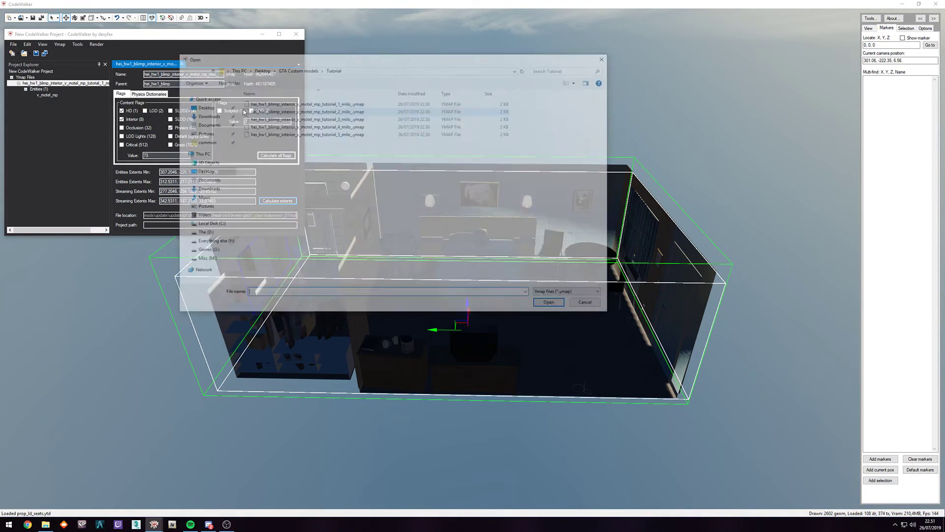
left_click_drag(386, 175, 343, 113)
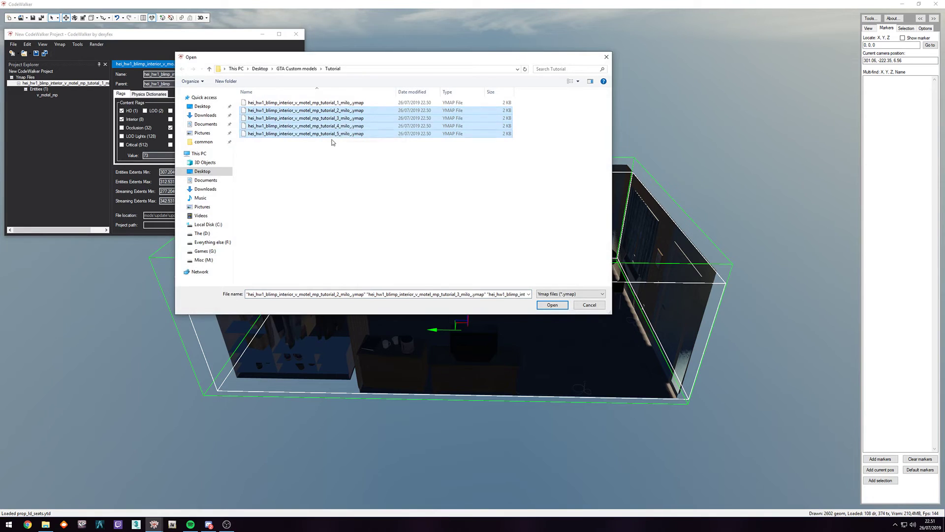
left_click(552, 304)
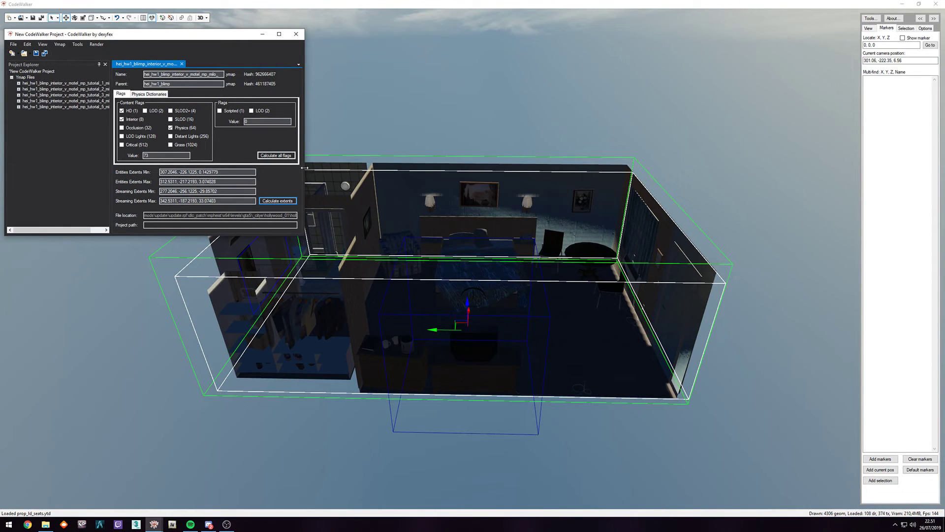
left_click_drag(304, 167, 547, 168)
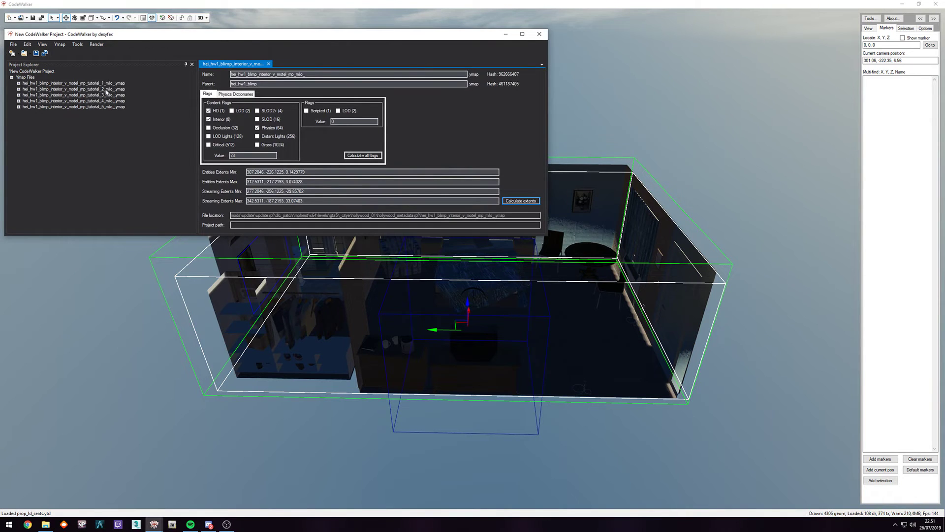
Step: Minimize the project window and lower the selected v_motel_mp interior below the other overlapping copies
left_click_drag(564, 211, 650, 173)
scroll(620, 185, "down", 5)
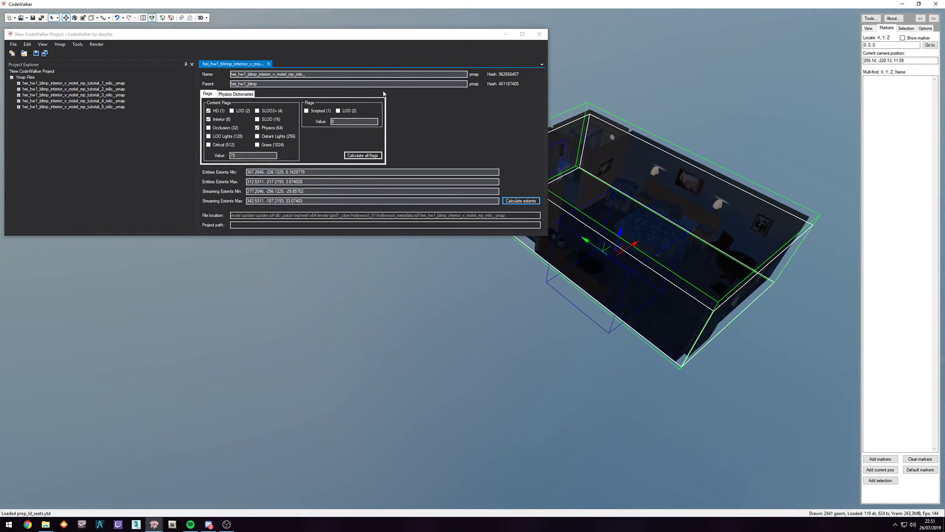
left_click(505, 34)
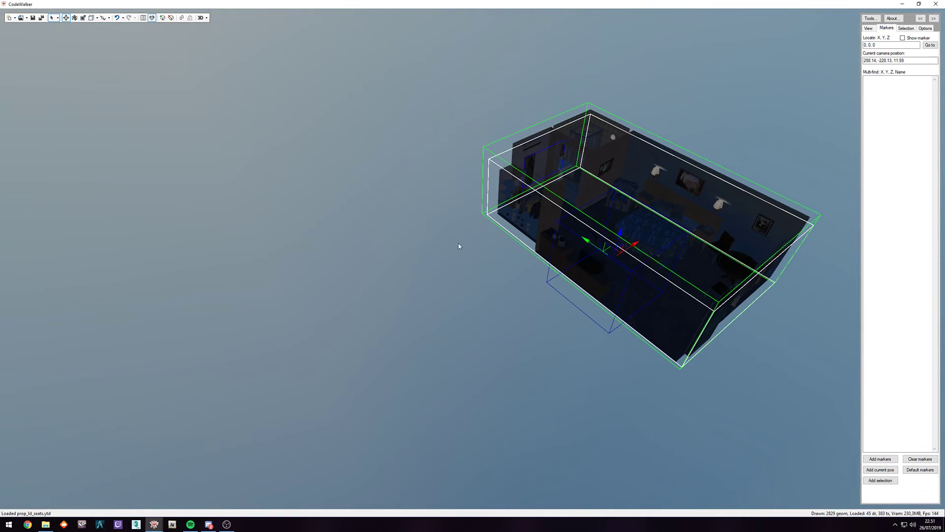
left_click_drag(427, 261, 527, 264)
left_click(397, 234)
left_click_drag(397, 234, 448, 363)
left_click_drag(618, 291, 613, 253)
key("w")
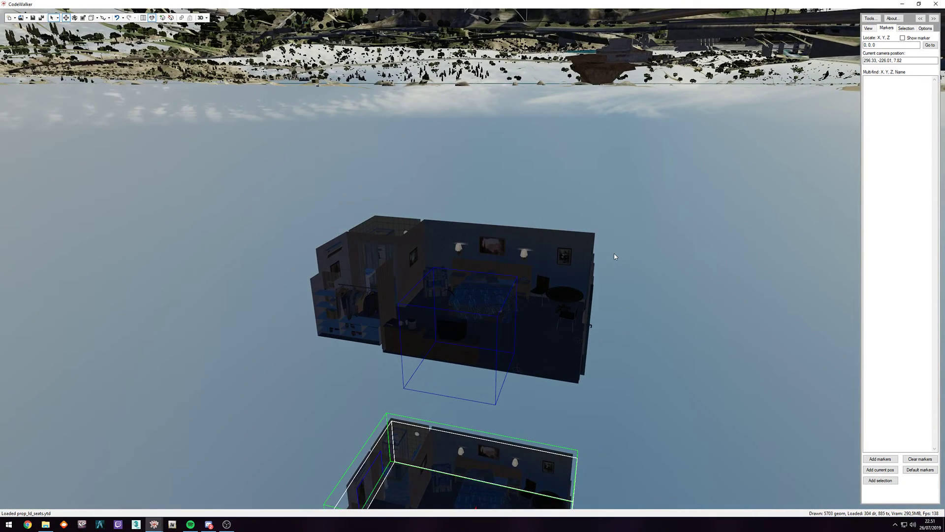
left_click_drag(631, 276, 673, 311)
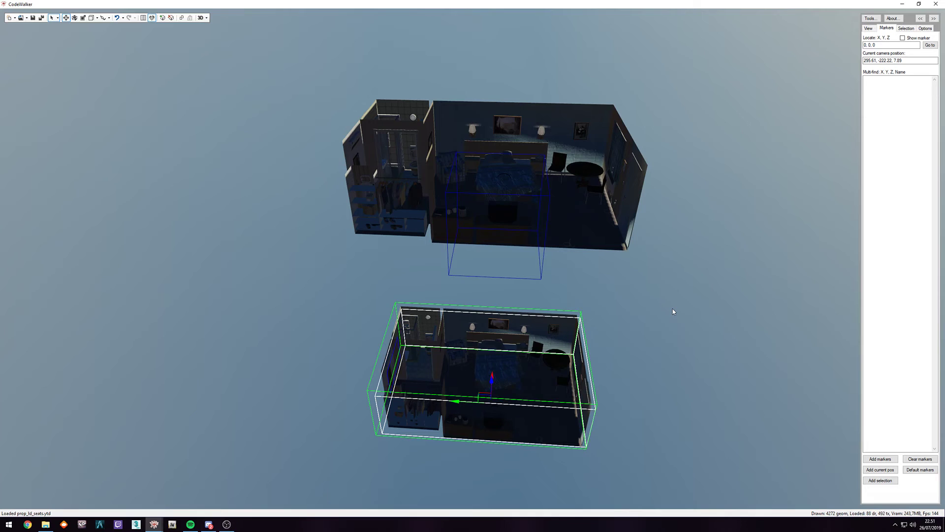
Step: Examine the upper and lowered motel interiors from the side and from inside the rooms
left_click_drag(542, 372, 618, 336)
key("w")
key("a")
key("a")
key("s")
key("w")
key("w")
key("s")
key("w")
key("s")
left_click_drag(490, 413, 502, 468)
key("w")
left_click_drag(590, 362, 596, 351)
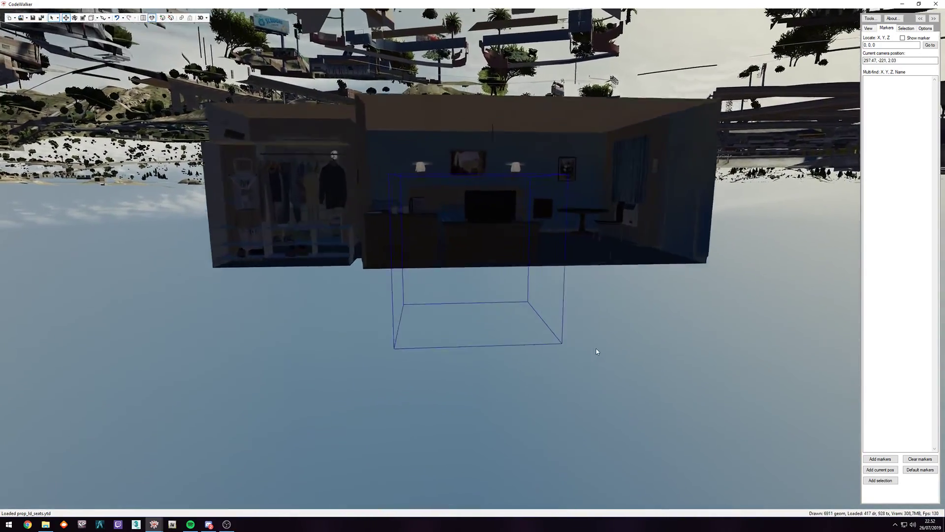
scroll(596, 351, "up", 5)
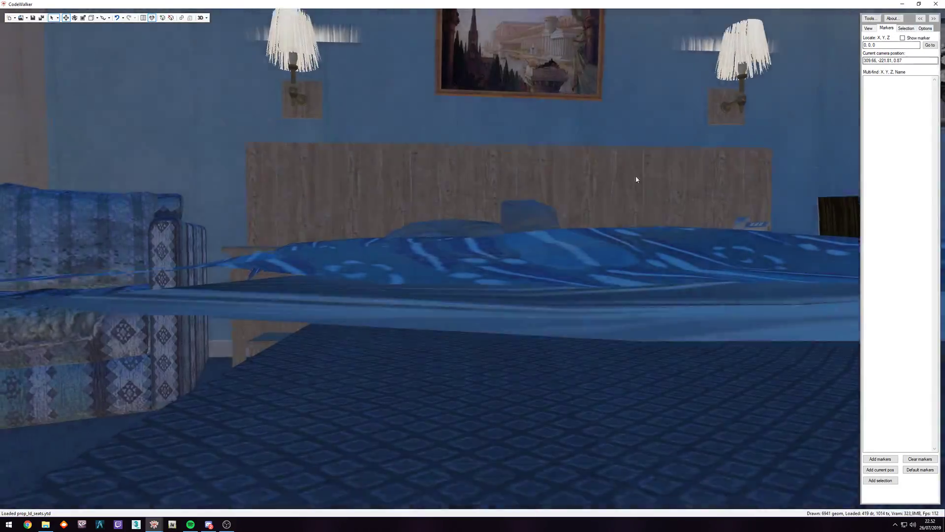
left_click_drag(636, 176, 633, 454)
key("w")
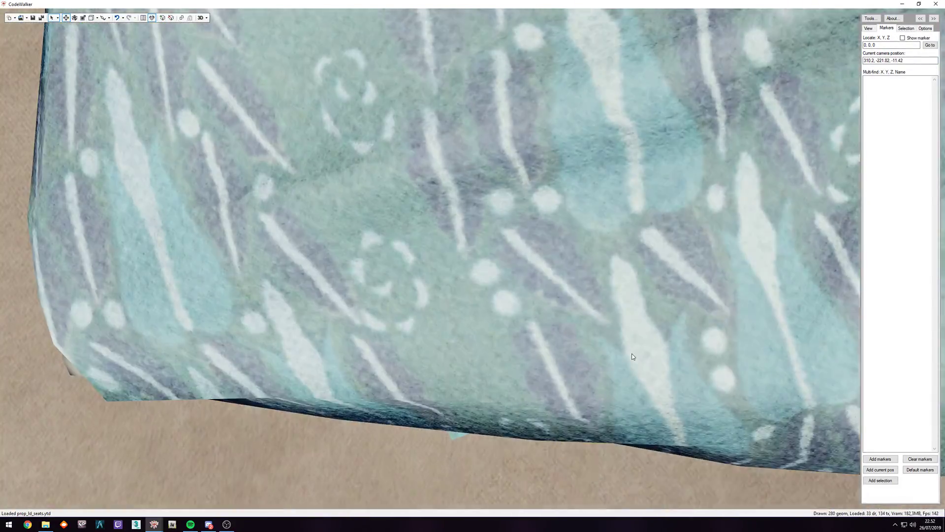
left_click_drag(633, 355, 636, 250)
scroll(636, 248, "down", 6)
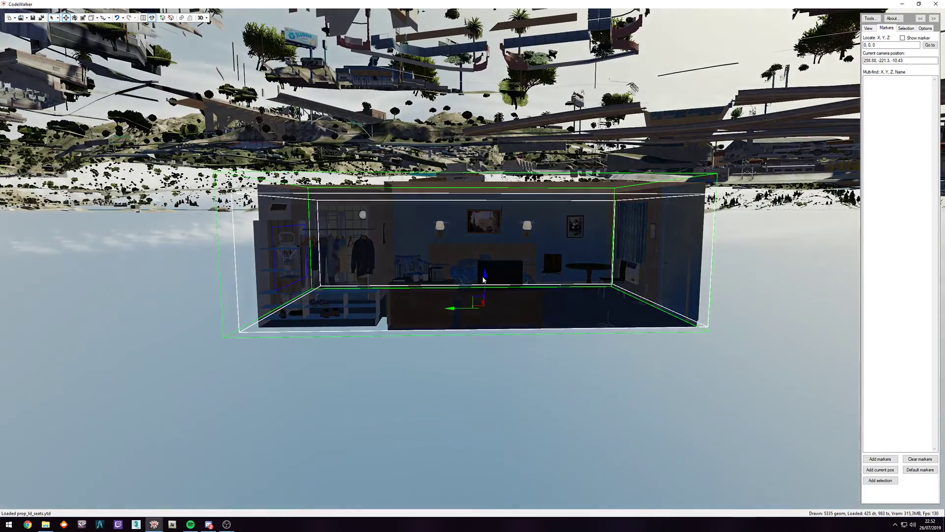
Step: Lower the selected motel interior farther beneath the remaining stacked copies
left_click_drag(485, 277, 486, 362)
key("w")
left_click_drag(530, 312, 552, 263)
scroll(552, 265, "down", 10)
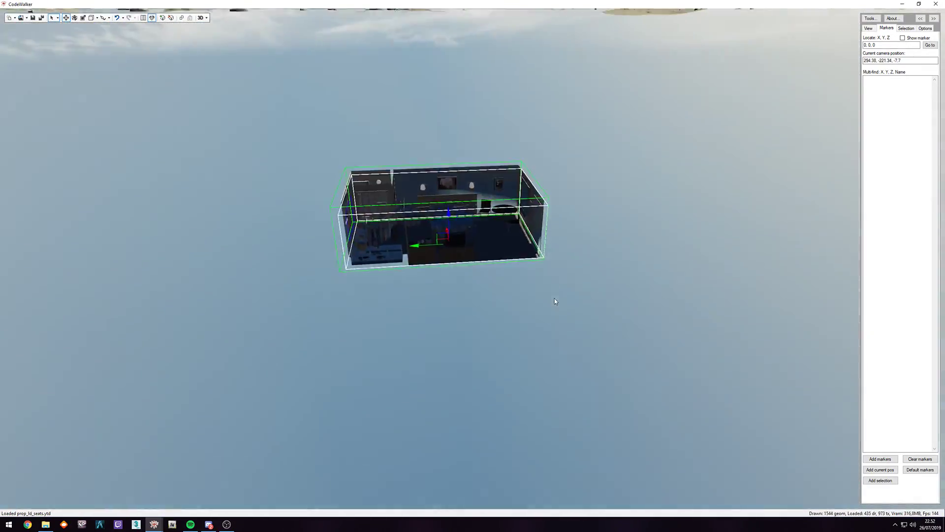
left_click_drag(554, 302, 536, 248)
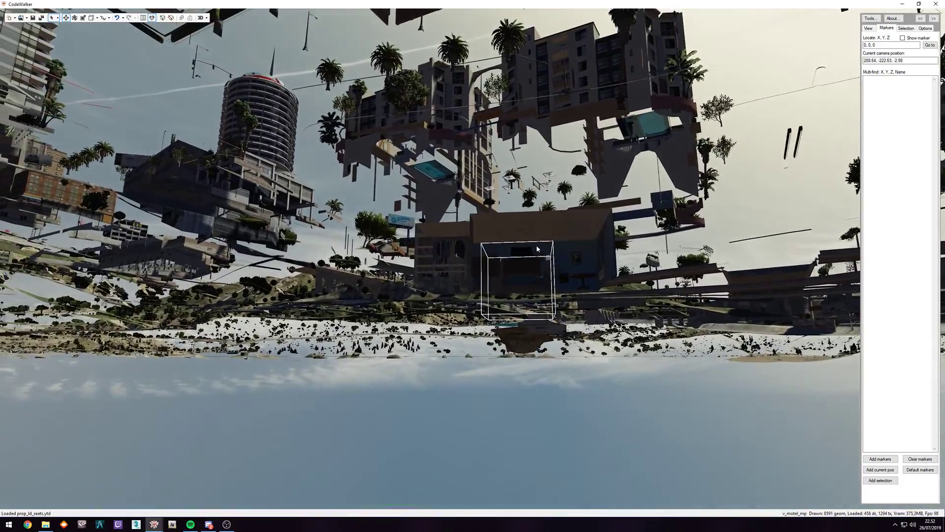
Step: Shift the lowered motel interior sideways, out from under the stacked copies
left_click_drag(352, 288, 750, 465)
key("w")
key("s")
key("w")
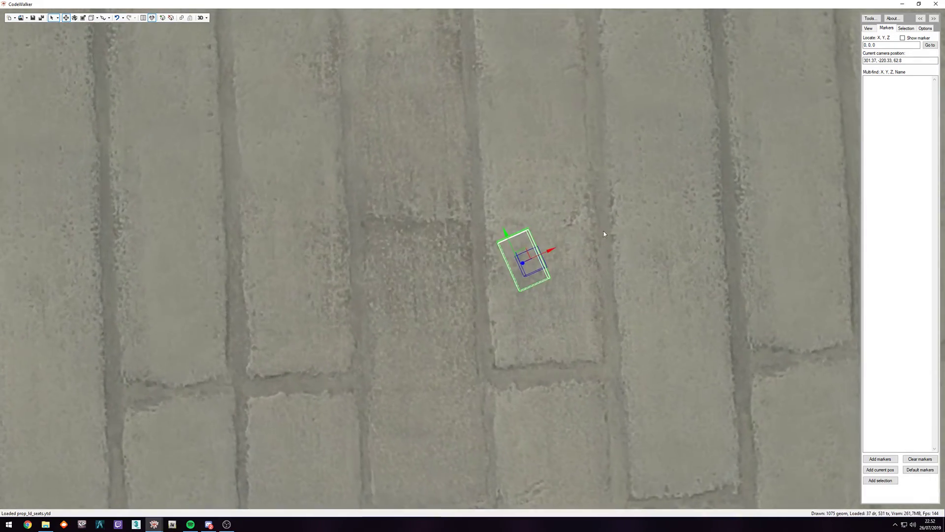
left_click_drag(527, 245, 469, 290)
key("w")
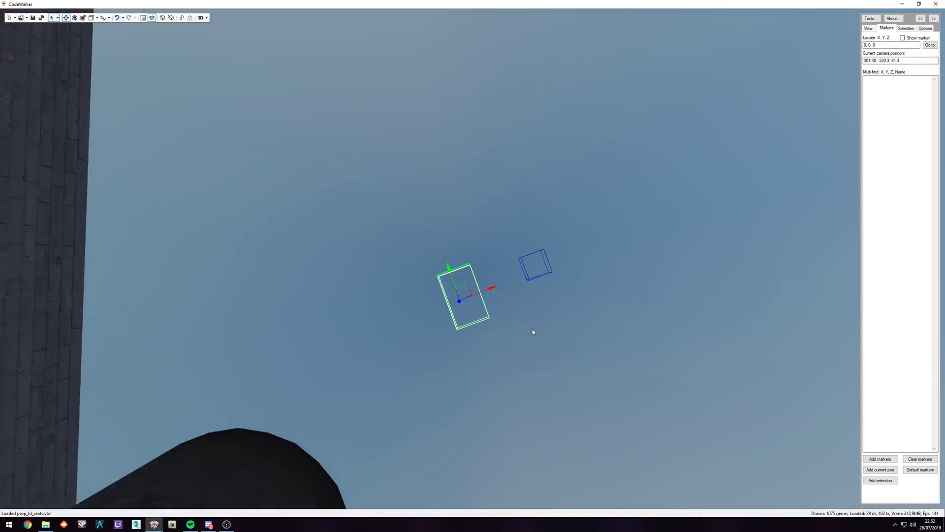
Step: Select further overlapping v_motel_mp interiors in turn and move them apart from the stack
left_click_drag(581, 327, 501, 384)
right_click(523, 194)
left_click_drag(630, 297, 529, 180)
left_click_drag(517, 87, 258, 323)
left_click_drag(446, 201, 428, 320)
right_click(429, 230)
left_click_drag(435, 232, 444, 397, "shift")
left_click_drag(555, 243, 554, 313)
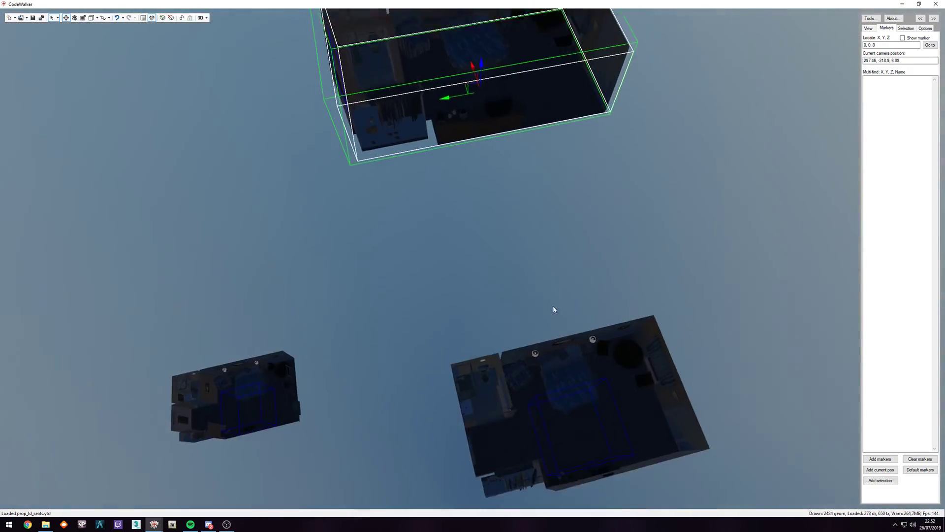
Step: Place the selected interior side by side with the neighbouring one at the same height, at about 314.74, -222.09, 0.19
left_click_drag(497, 140, 576, 117)
key("a")
key("s")
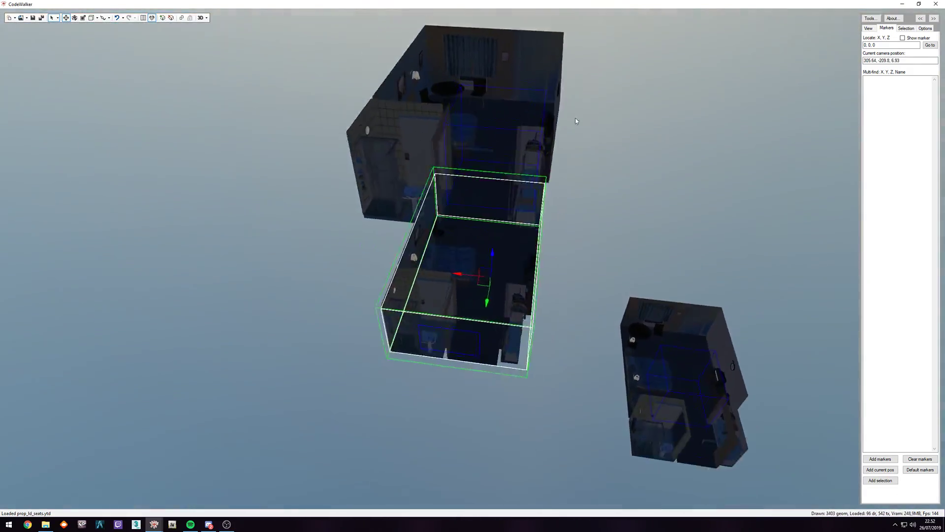
left_click_drag(511, 239, 388, 128)
key("w")
left_click_drag(445, 222, 430, 263)
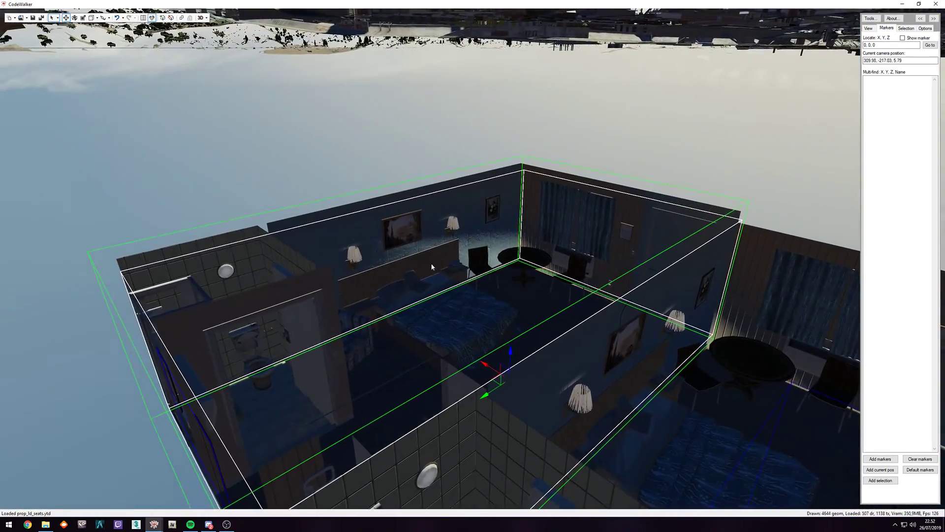
left_click_drag(494, 363, 610, 351)
key("s")
key("a")
left_click_drag(433, 300, 436, 193)
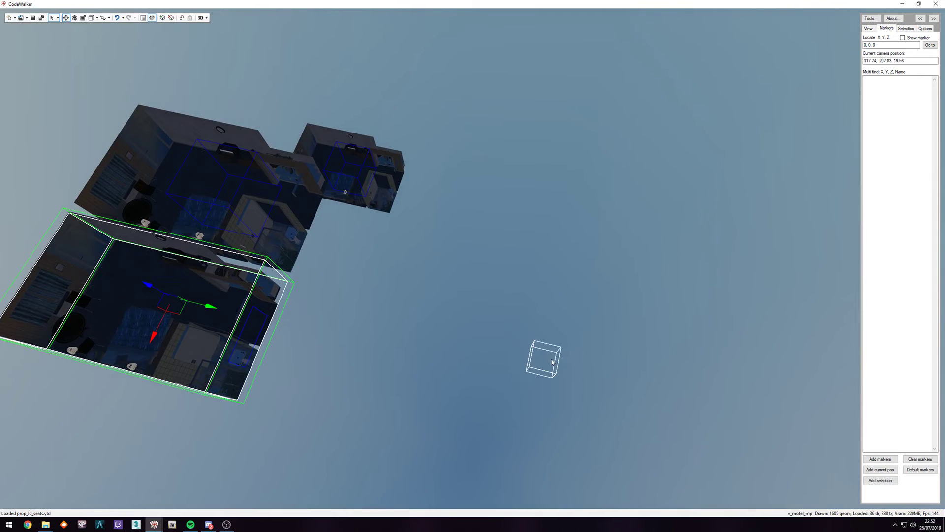
Step: Restore the project window and lower the tutorial_4 ymap's v_motel_mp entity to about 309.15, -221.90, -44.83
left_click(154, 524)
left_click(226, 488)
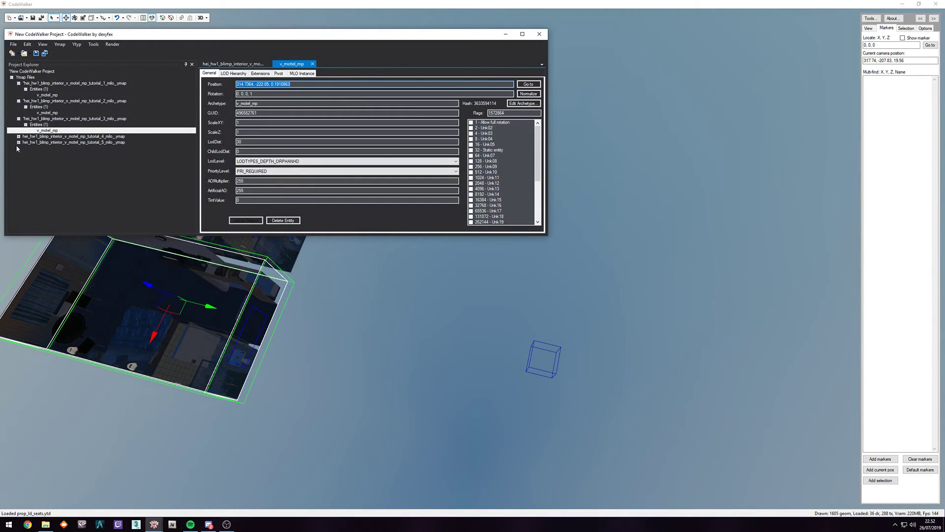
left_click_drag(230, 239, 340, 274)
right_click(364, 285)
left_click_drag(386, 299, 571, 398)
left_click_drag(621, 359, 681, 352)
scroll(681, 352, "down", 3)
left_click_drag(468, 325, 462, 514)
left_click_drag(510, 473, 508, 419)
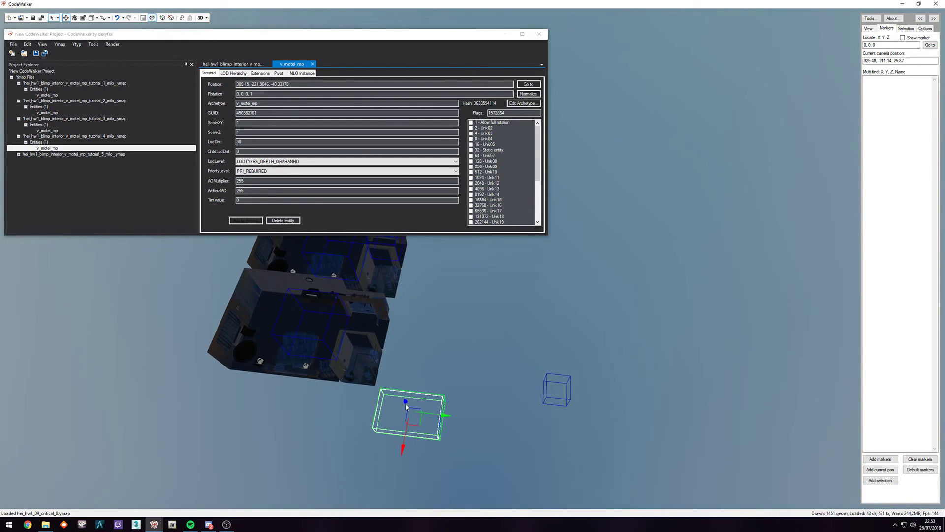
left_click_drag(486, 376, 414, 332)
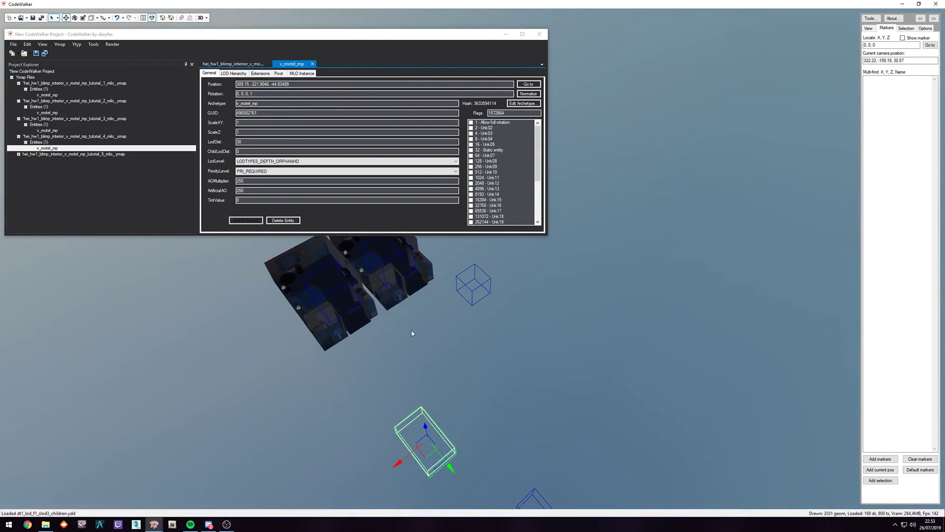
Step: Recalculate the extents of all five numbered v_motel_mp tutorial ymaps
left_click(327, 279)
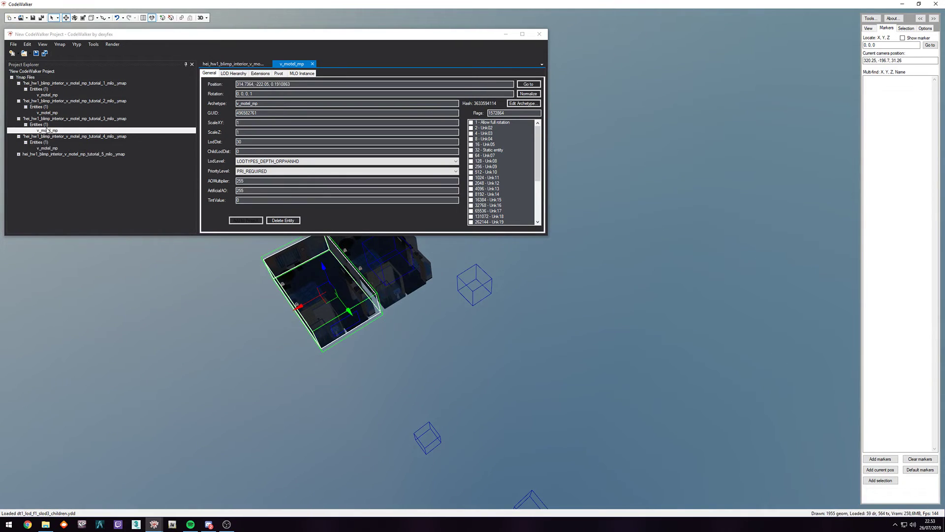
left_click(70, 119)
left_click(118, 85)
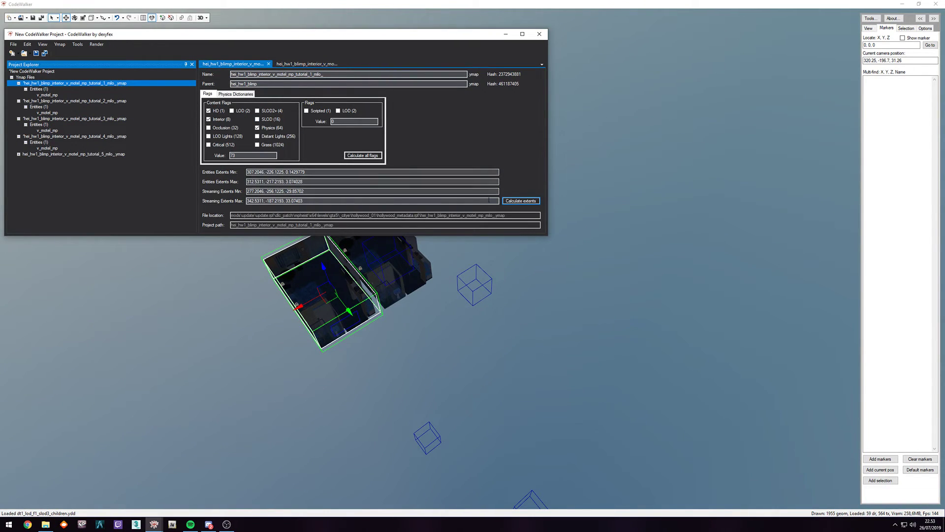
left_click(520, 202)
left_click(99, 101)
left_click(517, 201)
left_click(118, 119)
left_click(521, 201)
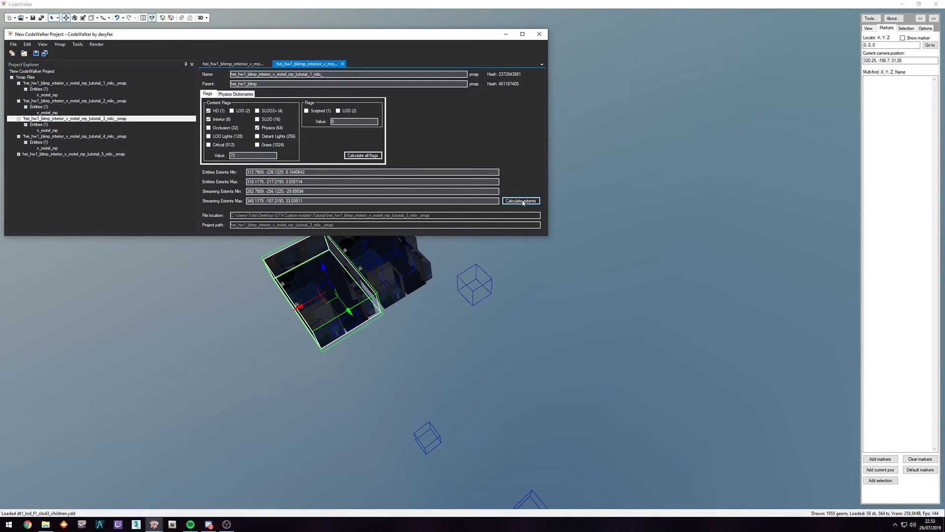
left_click(108, 137)
left_click(511, 201)
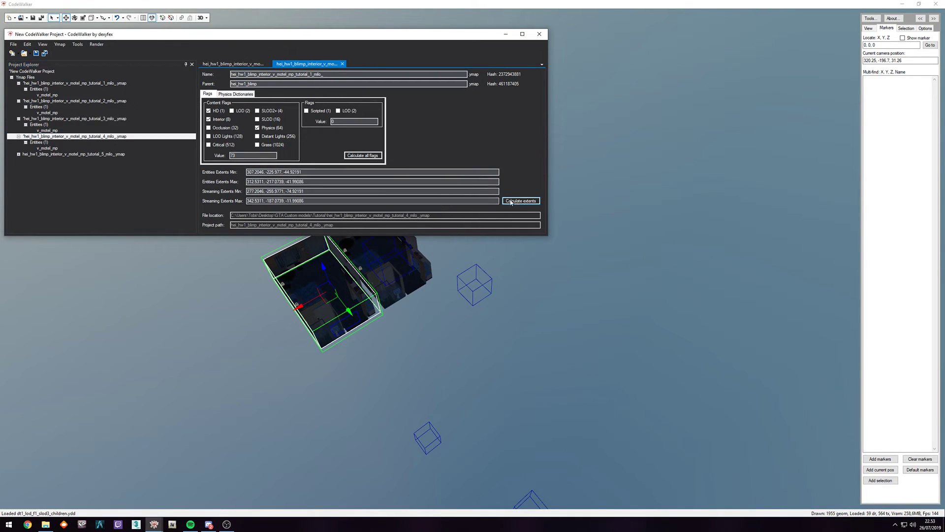
left_click(107, 155)
left_click(522, 201)
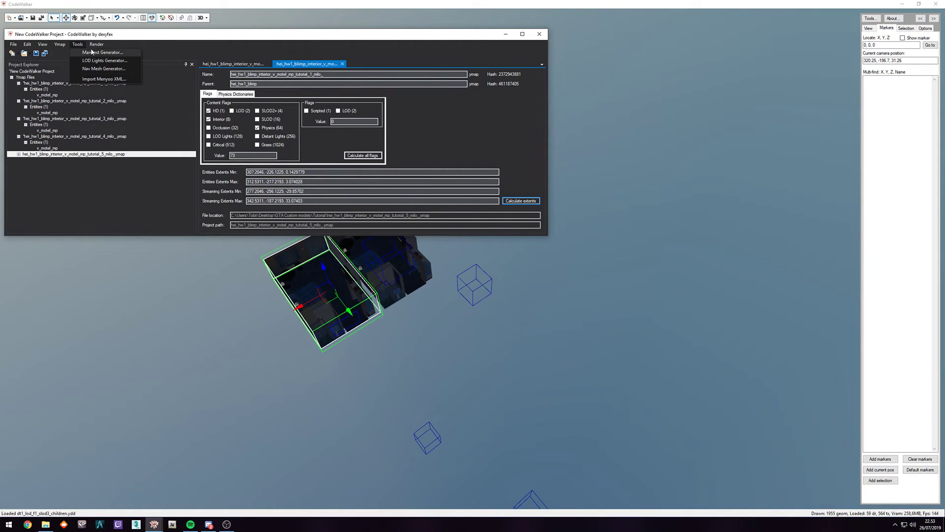
Step: Generate the project's manifest and save it as _manifest.ymf in the Tutorial folder
left_click(108, 52)
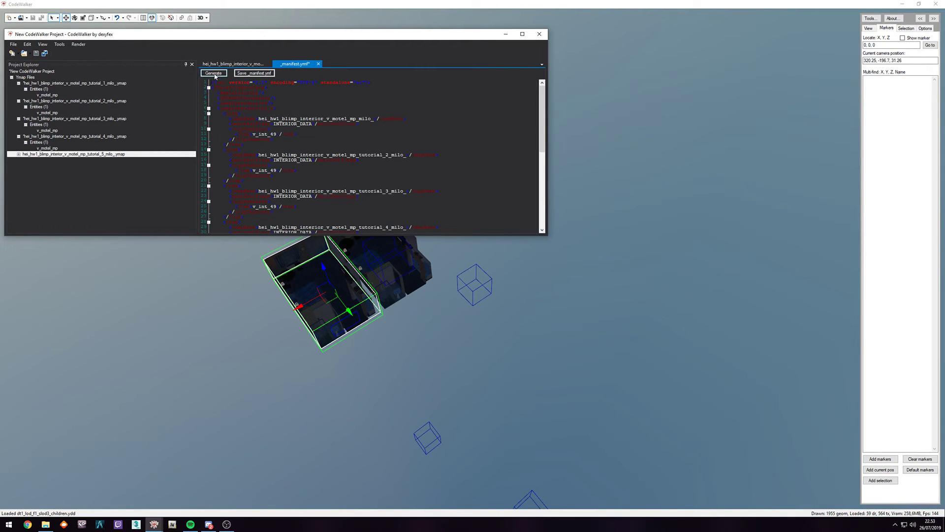
left_click(254, 73)
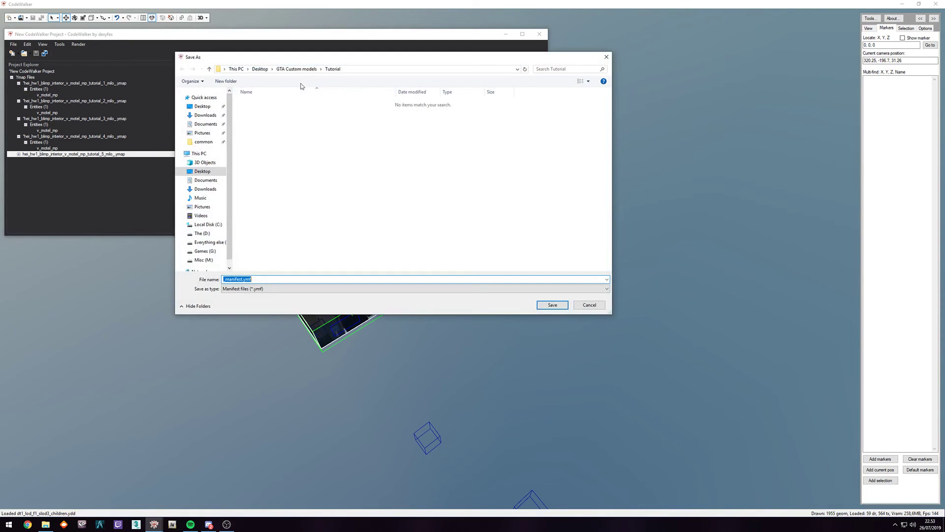
left_click(551, 305)
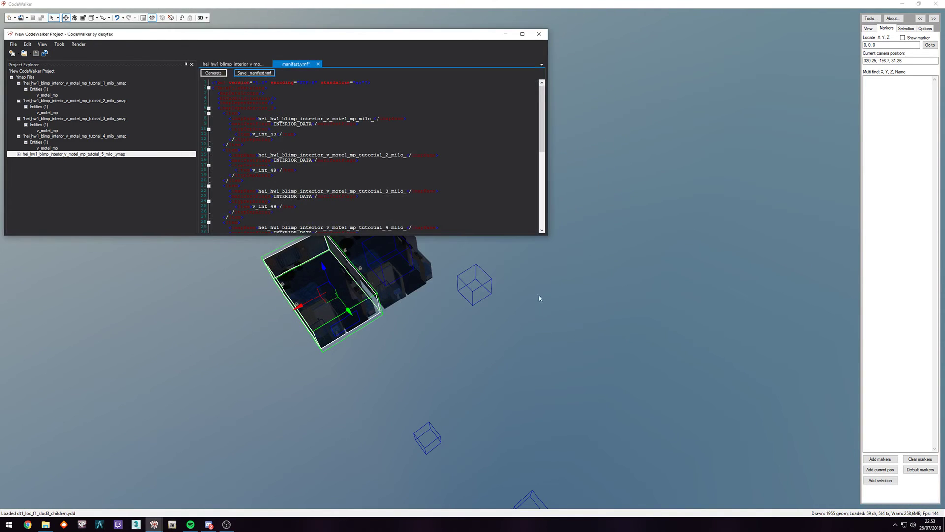
Step: Minimize the project window, find the v_garages interior with the world search and go to it
left_click(506, 36)
key("d")
left_click_drag(570, 273, 538, 334)
key("w")
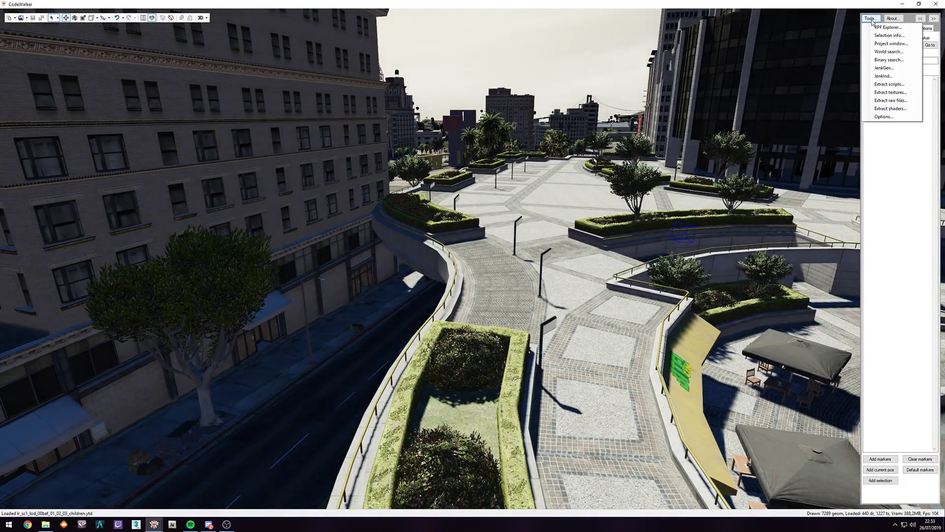
left_click(889, 52)
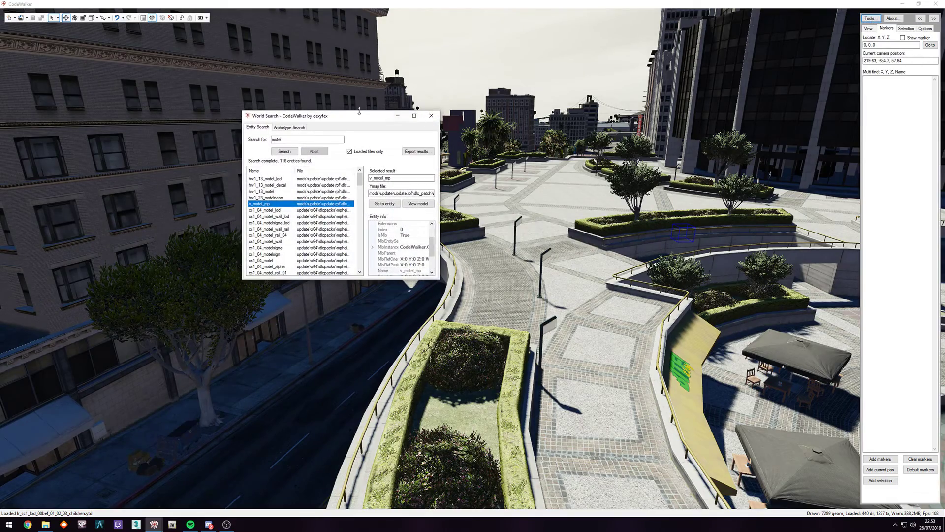
double_click(557, 166)
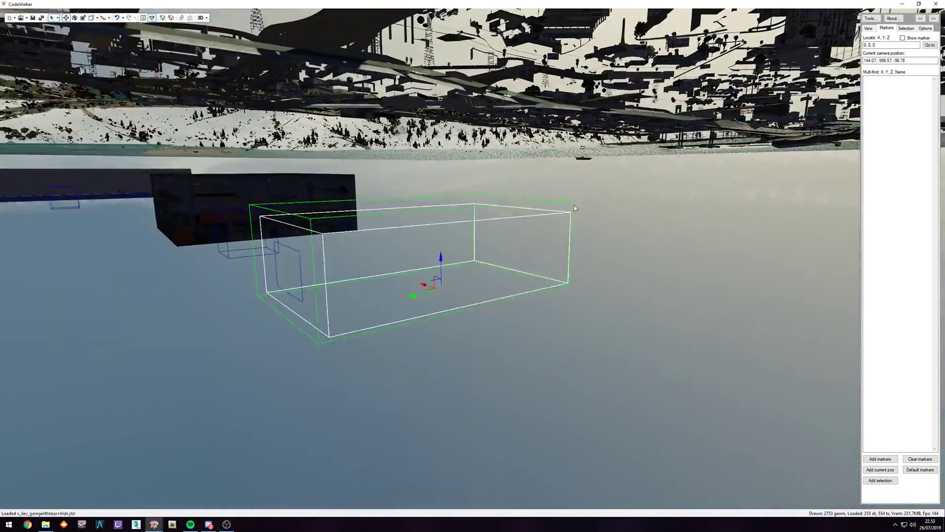
Step: Select the v_garages interior beneath the map
key("w")
left_click_drag(574, 205, 555, 203)
right_click(504, 258)
key("w")
left_click_drag(504, 258, 389, 285)
key("w")
Step: Bring back the project window, narrow it, and add the selected v_garages entity to the project
key("alt+Tab")
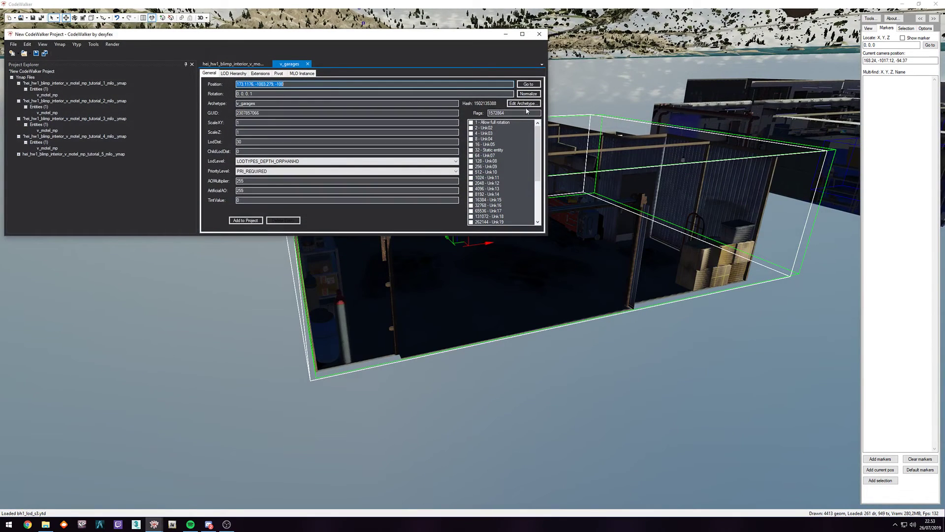
left_click_drag(549, 110, 241, 113)
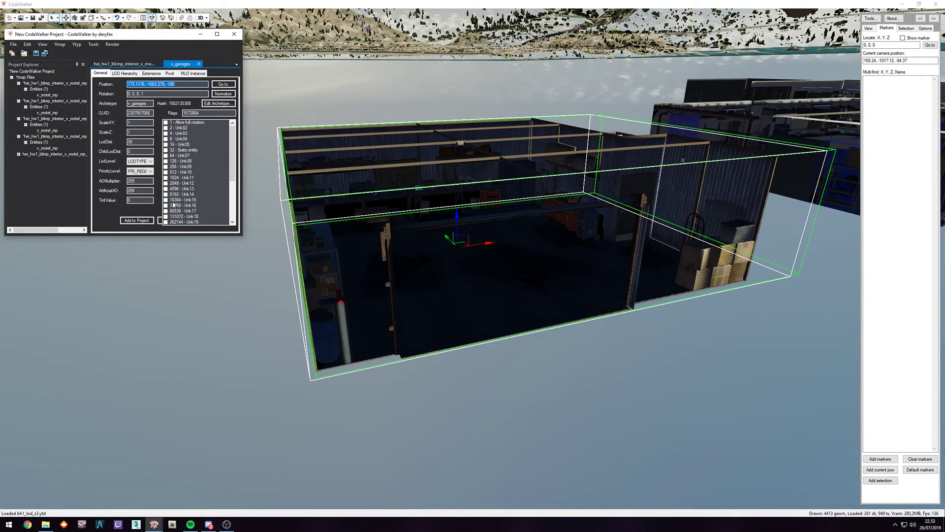
left_click_drag(244, 158, 443, 138)
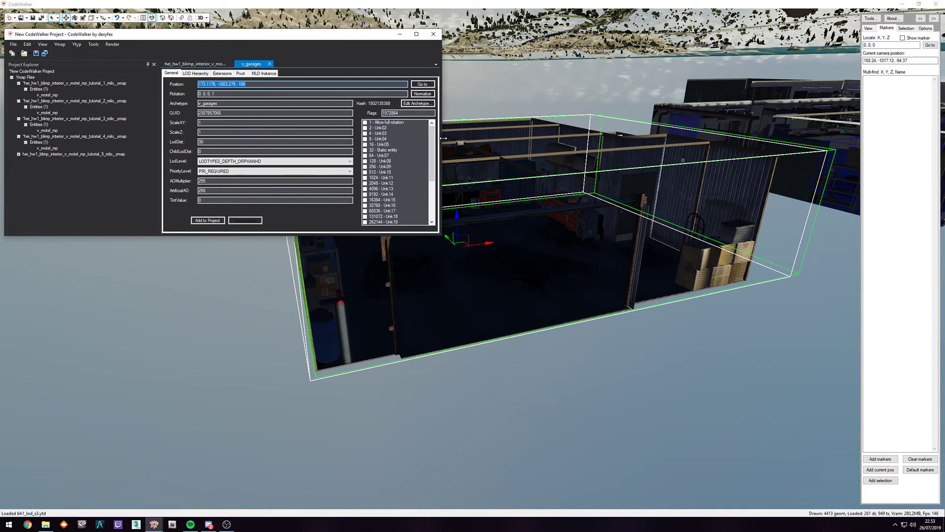
left_click(208, 220)
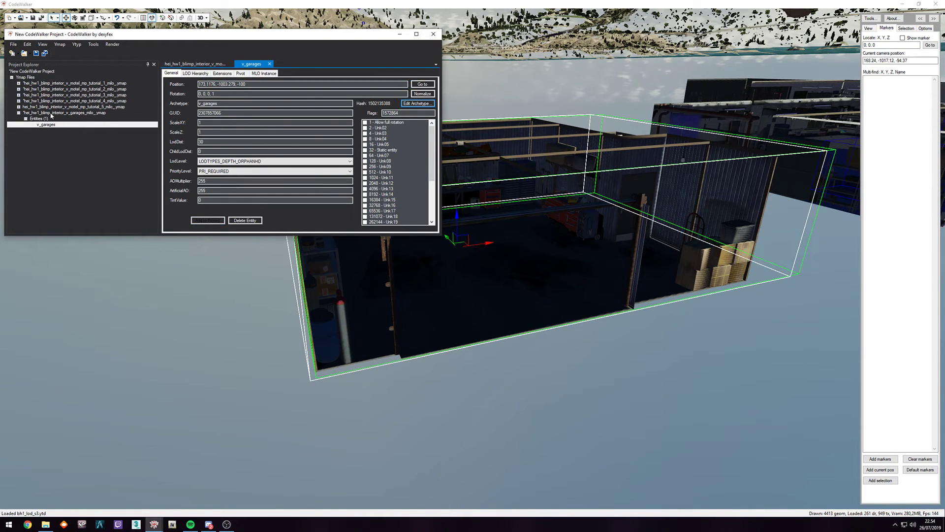
left_click(85, 113)
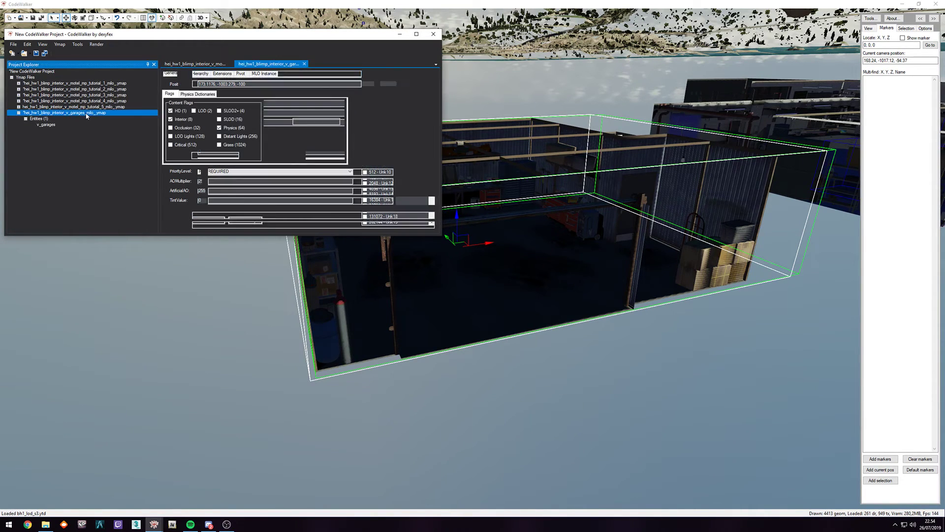
left_click(46, 125)
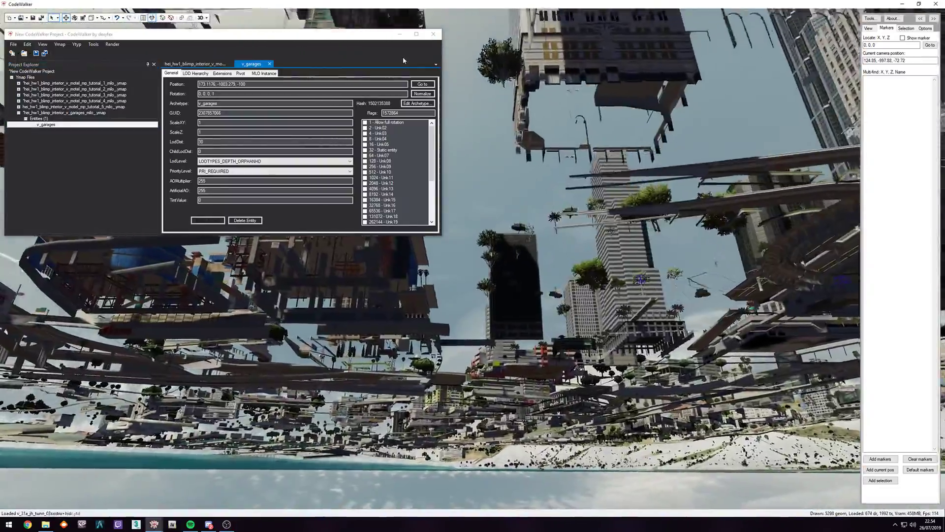
Step: Relocate the v_garages entity to the camera position at the Glass Heroes building, -204.4, -1368.83, 34.2
key("w")
left_click_drag(502, 159, 566, 246)
key("s")
key("w")
key("a")
left_click_drag(443, 276, 378, 267)
key("w")
key("s")
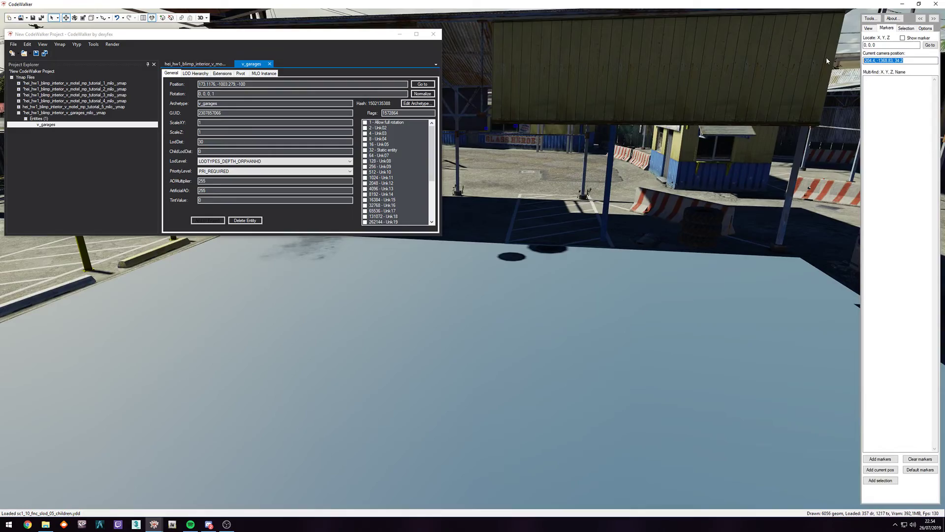
type("-204.4, -1368.83, 34.2")
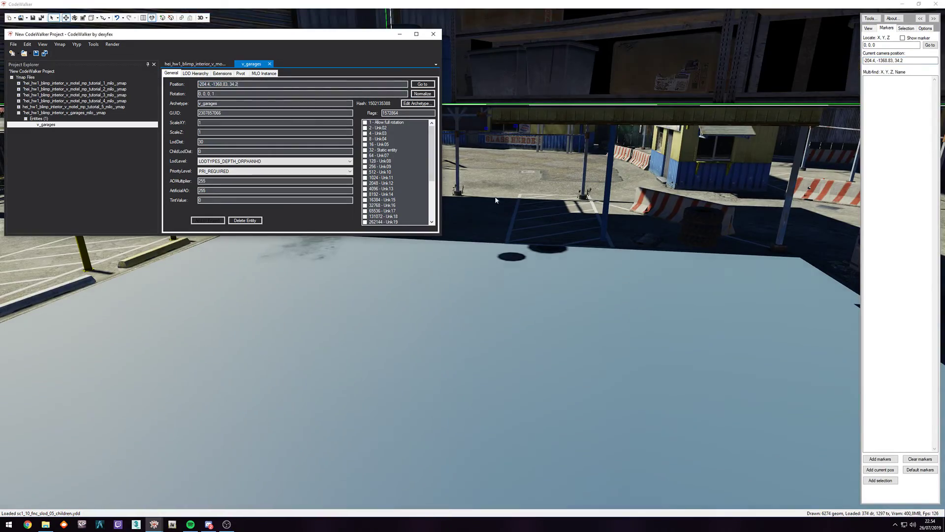
left_click(545, 207)
Step: Lower the v_garages interior from roof level into the Glass Heroes building, to a height of about 30.22
key("s")
key("a")
key("w")
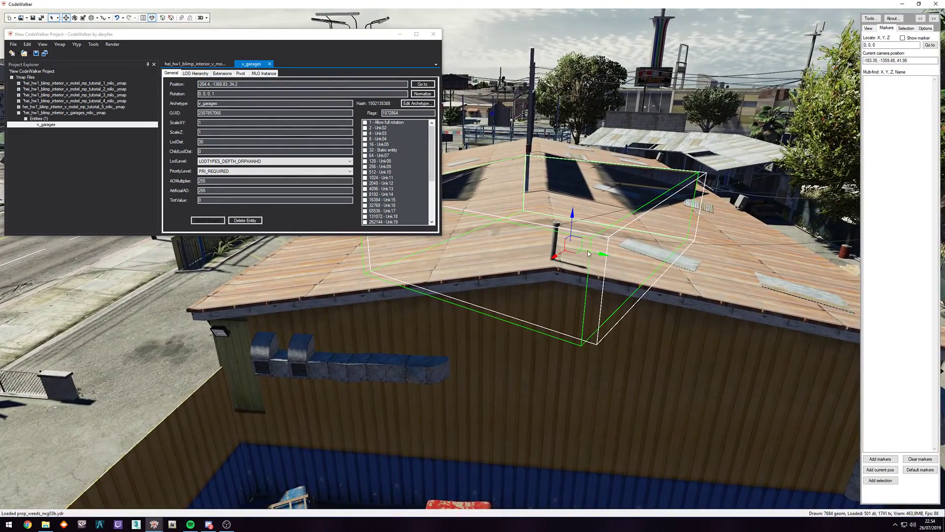
left_click_drag(571, 219, 569, 265)
key("f")
left_click_drag(532, 308, 514, 273)
key("w")
key("w")
left_click_drag(512, 205, 506, 276)
key("w")
left_click_drag(563, 298, 711, 304)
key("w")
key("s")
key("w")
key("a")
left_click_drag(481, 258, 476, 238)
left_click_drag(581, 264, 470, 264)
scroll(471, 264, "up", 10)
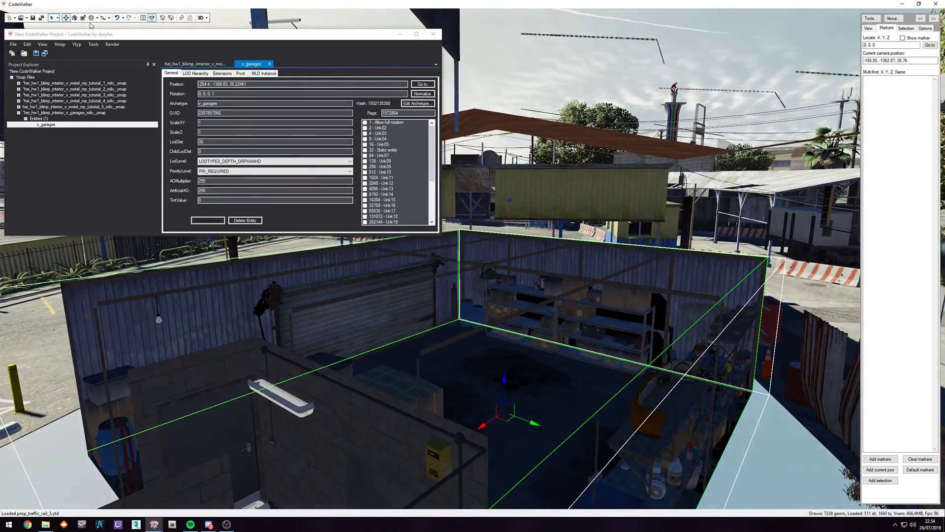
Step: Rotate the v_garages interior about its vertical axis to align with the building, at about 0, 0, -0.278, 0.960
left_click(74, 17)
left_click_drag(501, 411, 519, 420)
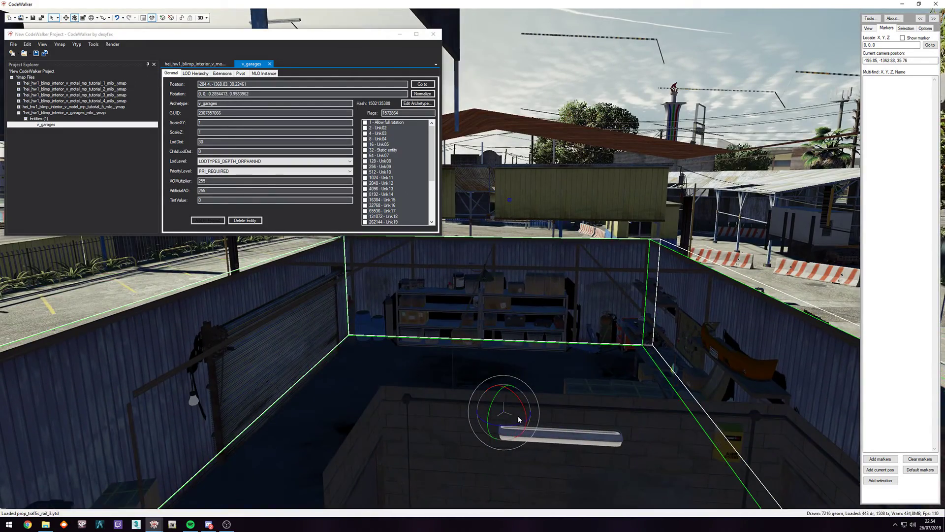
key("s")
key("a")
left_click_drag(545, 345, 554, 347)
left_click_drag(554, 387, 555, 389)
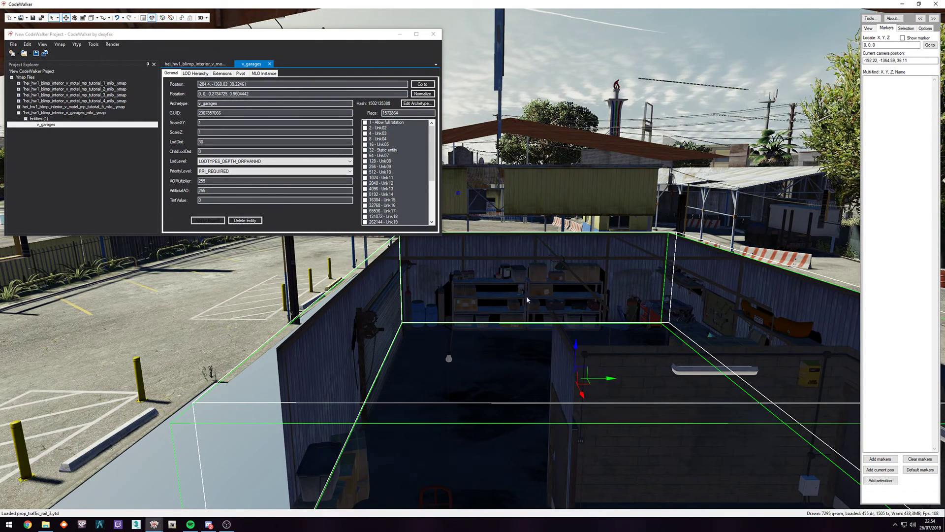
Step: Shift the v_garages interior horizontally within the building to about -206.69, -1371.26
left_click_drag(607, 379, 587, 377)
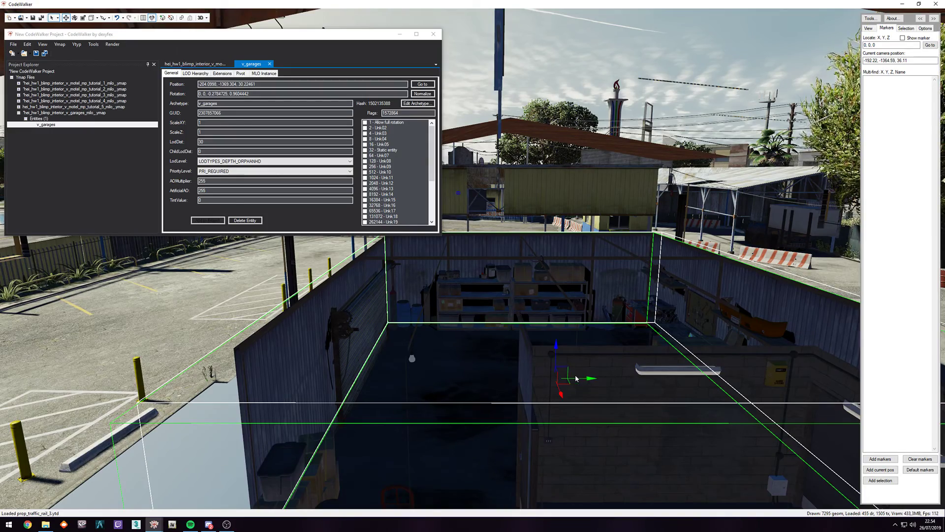
left_click_drag(585, 375, 733, 337)
key("a")
key("d")
key("w")
key("d")
key("a")
key("s")
key("s")
key("a")
left_click_drag(509, 290, 450, 289)
mouse_move(553, 309)
left_mouse_down()
mouse_move(527, 301)
mouse_move(565, 318)
left_mouse_up()
key("w")
key("s")
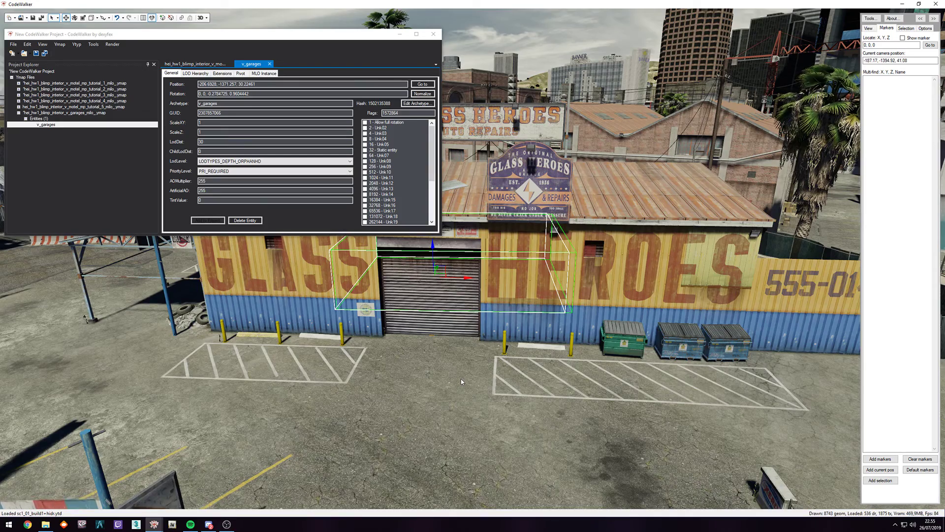
Step: Lower the v_garages interior underground beneath the Glass Heroes building, to a height of about 20.55
scroll(461, 379, "down", 5)
mouse_move(470, 259)
left_mouse_down()
mouse_move(597, 250)
mouse_move(488, 261)
mouse_move(571, 261)
mouse_move(587, 235)
mouse_move(562, 238)
mouse_move(581, 236)
mouse_move(564, 273)
mouse_move(465, 277)
left_mouse_up()
key("w")
key("s")
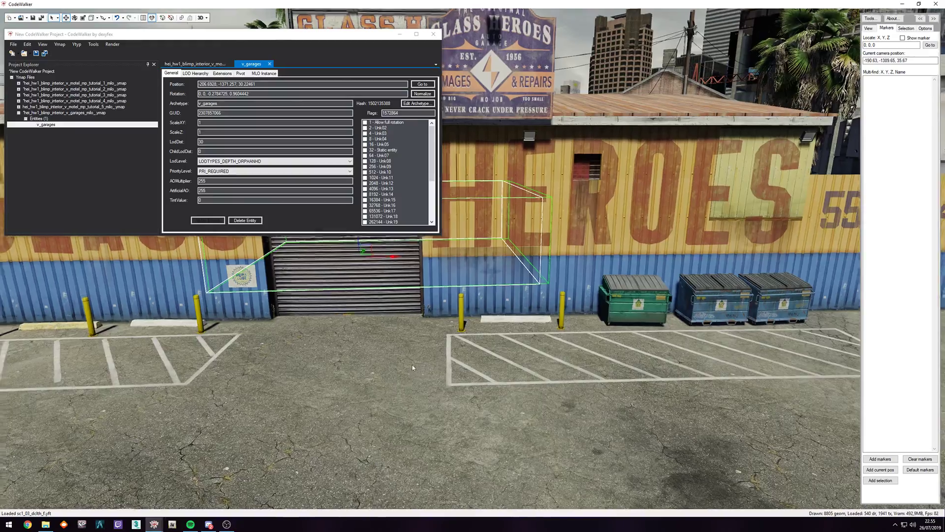
key("w")
key("a")
left_click_drag(372, 390, 537, 321)
key("s")
key("w")
key("d")
key("a")
key("s")
key("s")
key("d")
key("w")
key("s")
key("d")
key("w")
key("s")
key("d")
key("s")
key("w")
left_click_drag(399, 292, 506, 444)
left_click_drag(506, 377, 685, 389)
key("s")
key("w")
key("s")
key("w")
key("s")
key("a")
key("w")
key("a")
key("s")
Step: Recalculate the garage ymap's extents and save it as hei_hw1_blimp_interior_v_garages_tutorial_milo_.ymap in the Tutorial folder
left_click(93, 113)
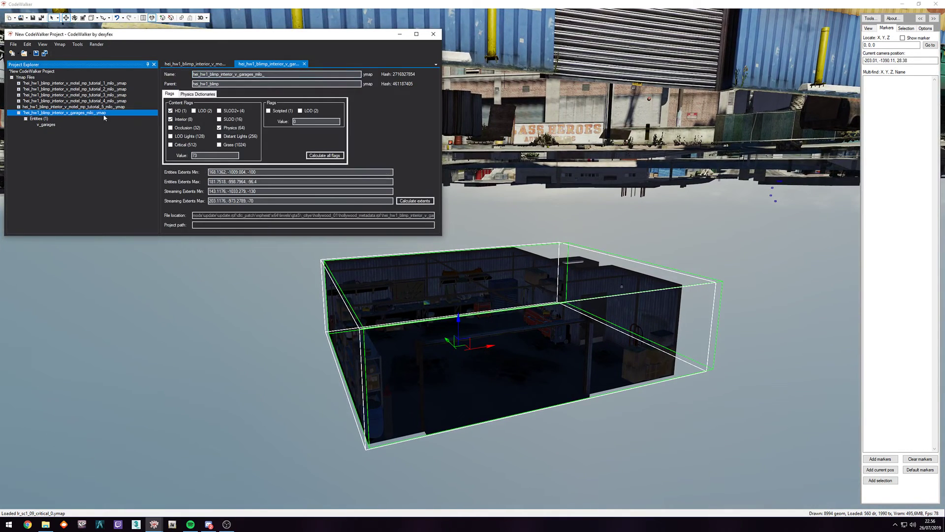
left_click(416, 201)
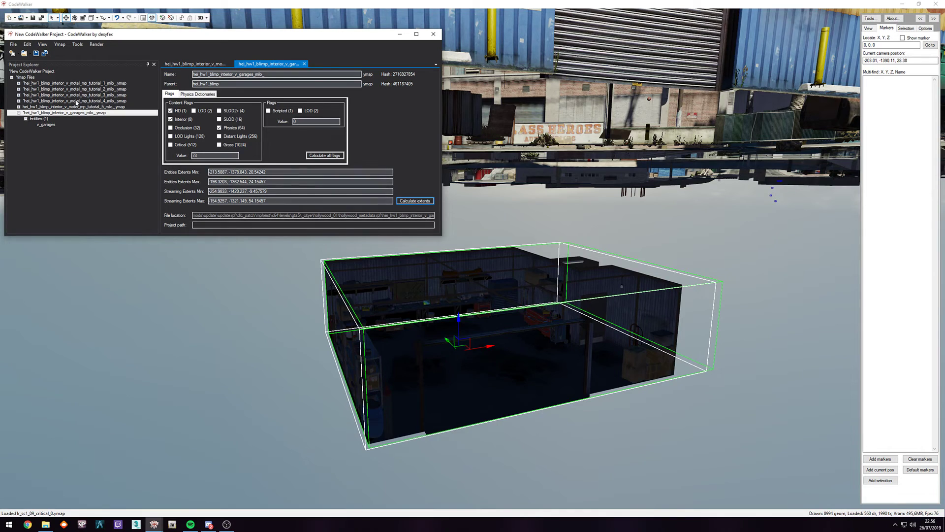
left_click(45, 53)
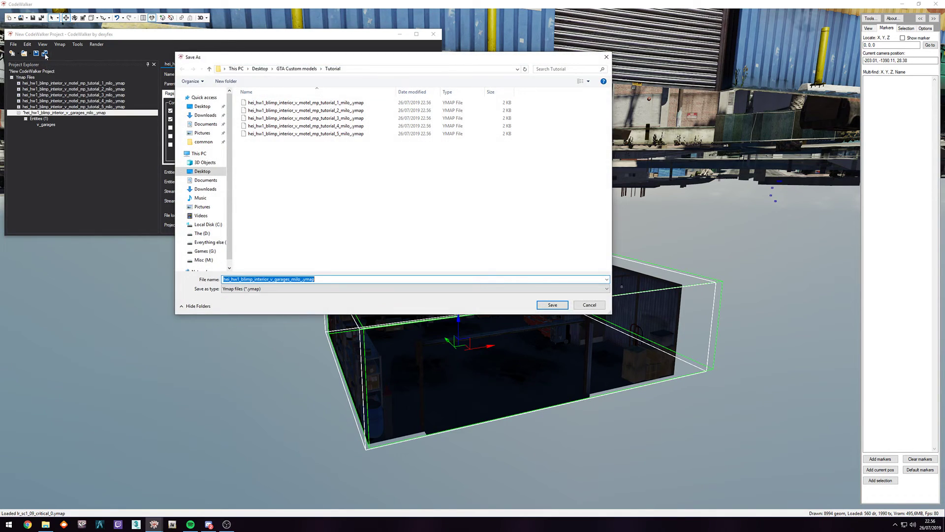
left_click(291, 279)
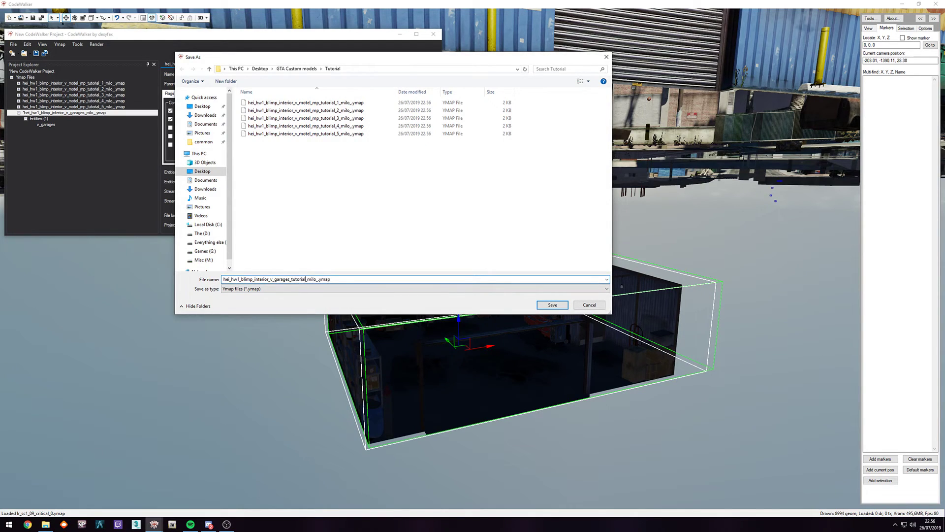
left_click(552, 305)
Step: Close the project window and reopen the tutorial.cwproj project
left_click(435, 37)
left_click(20, 18)
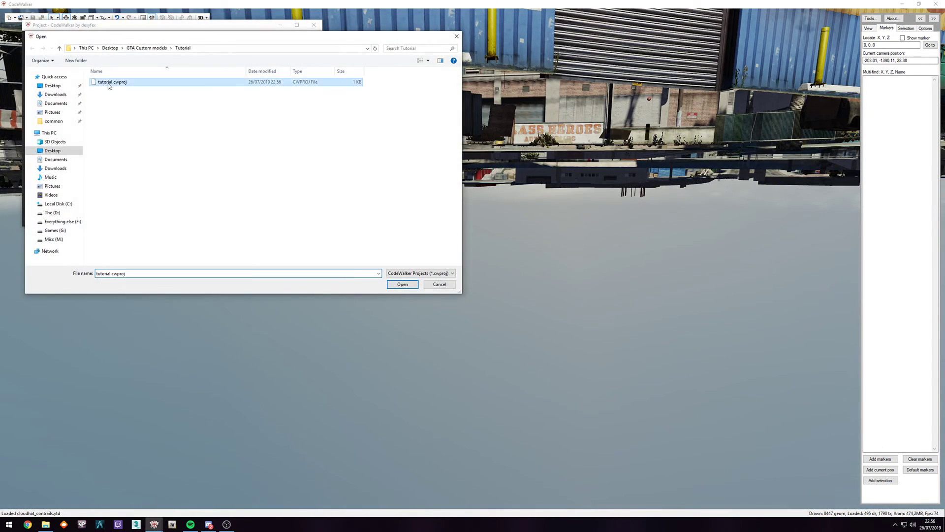
double_click(110, 82)
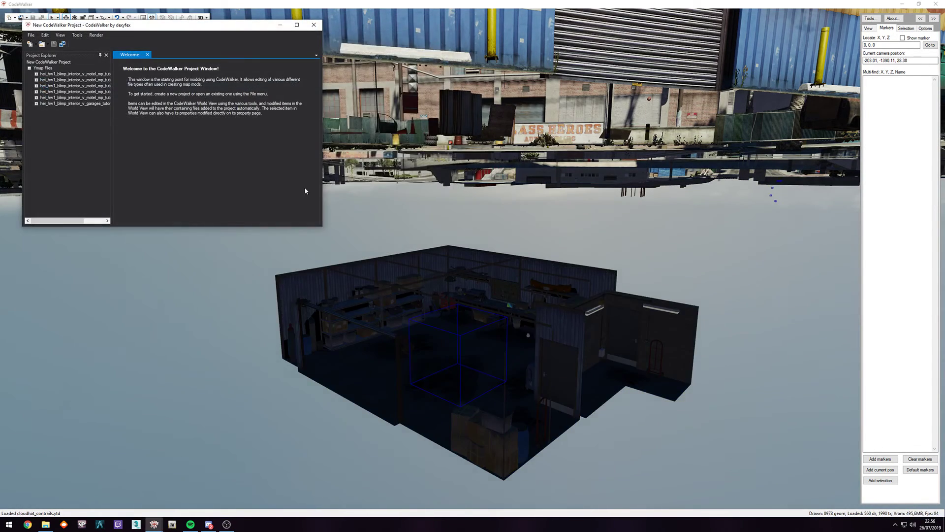
Step: Select the v_garages interior and set its rotation to 0, 0, -0.2784725, -0.9604442
left_click(450, 332)
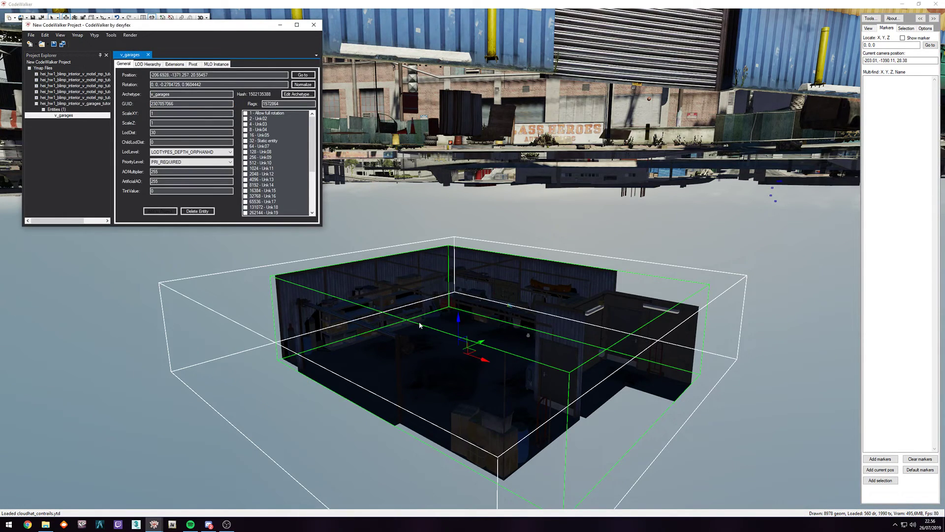
left_click_drag(200, 25, 185, 33)
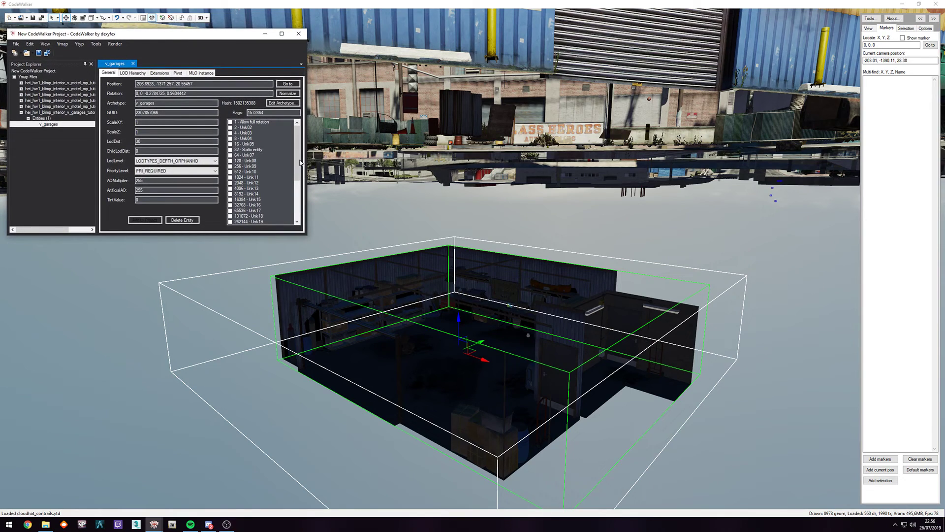
left_click(168, 93)
type("-")
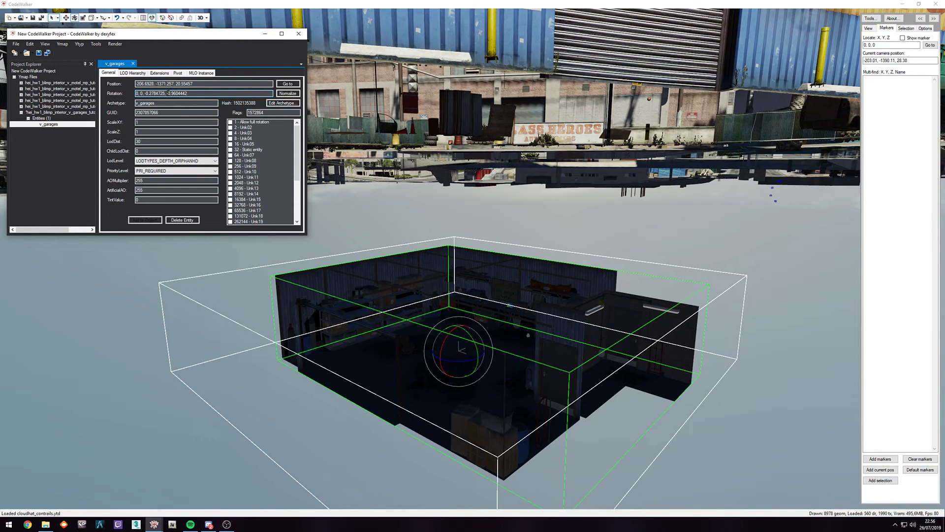
Step: Save the garage ymap and reopen the tutorial.cwproj project in a fresh project window
left_click(38, 53)
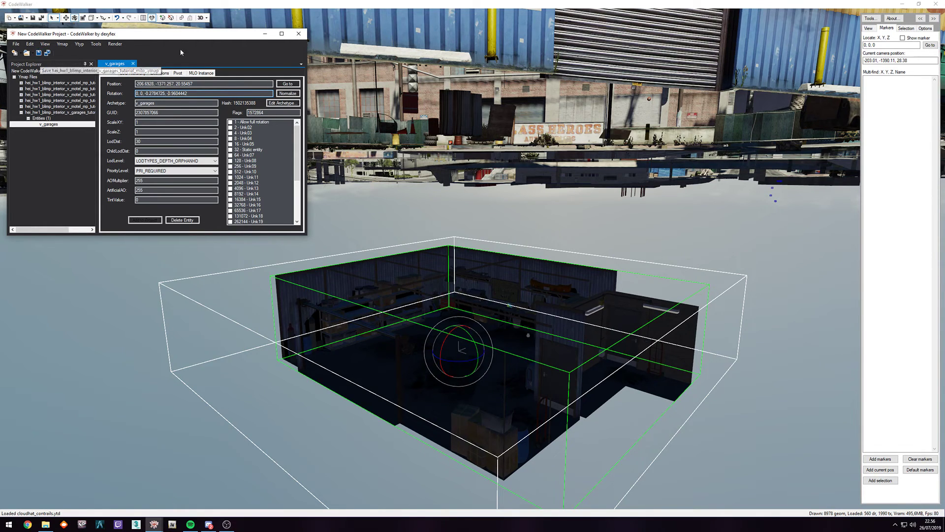
left_click(298, 34)
left_click(21, 21)
double_click(125, 91)
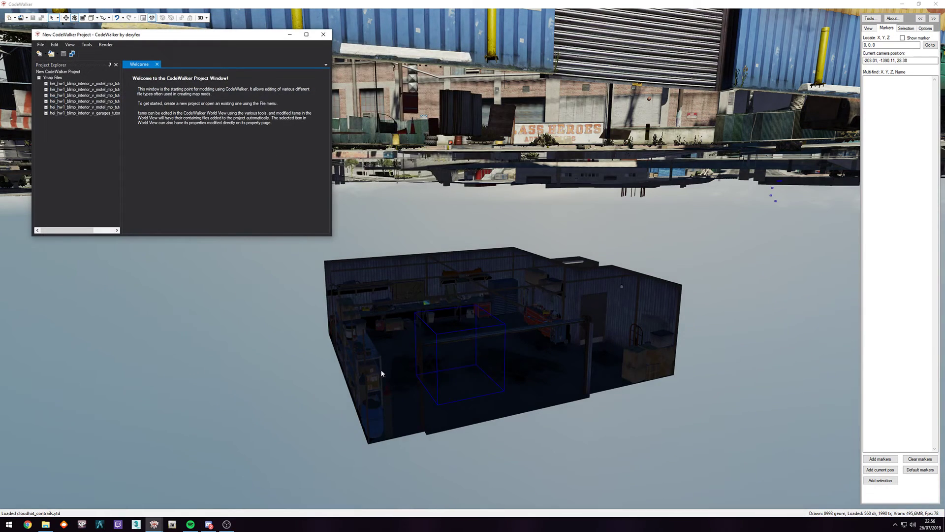
Step: Inspect the rotated garage interior in the world view and save all files of the project
left_click_drag(550, 326, 526, 333)
key("s")
key("w")
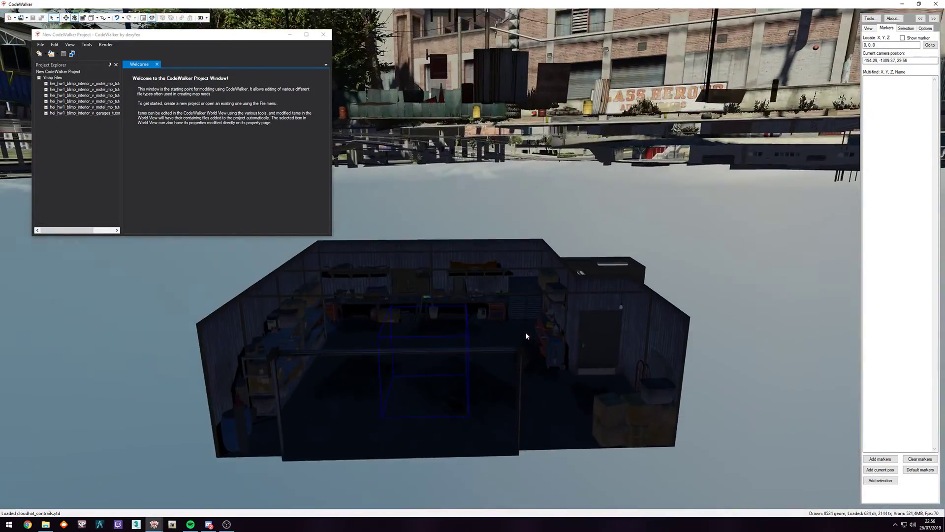
left_click(72, 55)
left_click(74, 56)
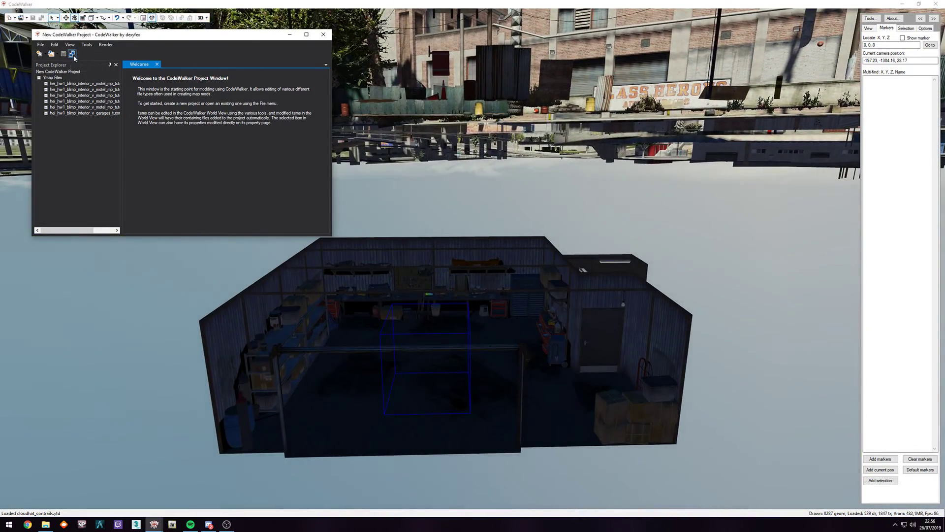
left_click(86, 45)
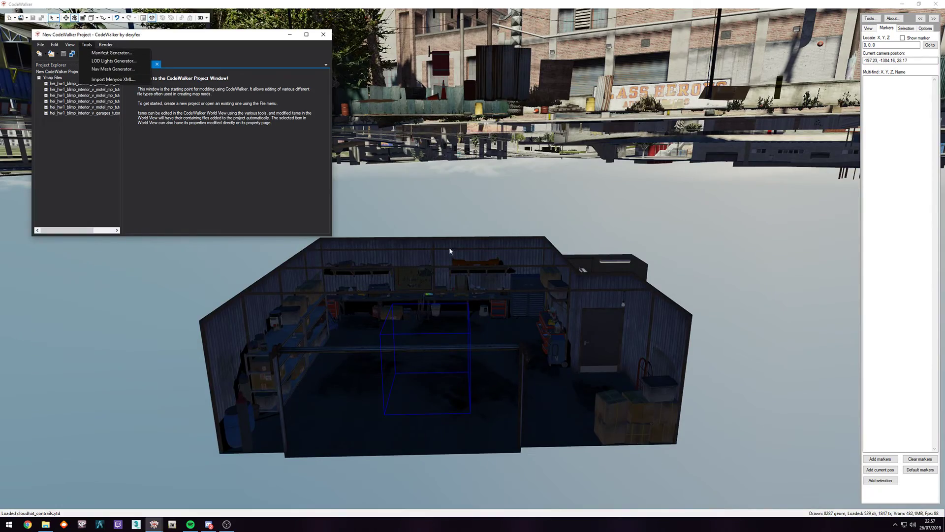
Step: Select the v_garages interior and raise it vertically to a height of about 30.18
right_click(439, 313)
left_click_drag(439, 313, 516, 305)
key("s")
left_click(66, 18)
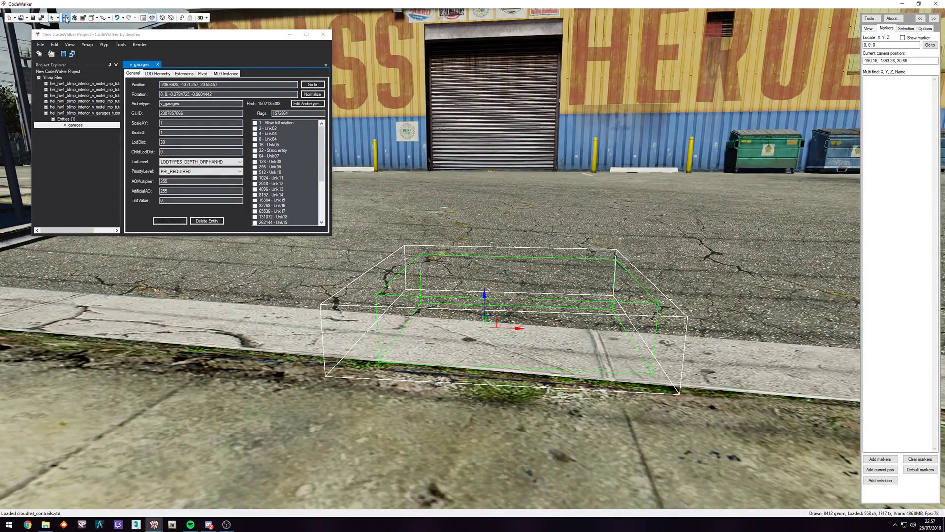
left_click_drag(487, 315, 510, 196)
key("w")
key("s")
key("w")
Step: Recalculate the garage ymap's extents for the raised interior and save the ymap
left_click(84, 113)
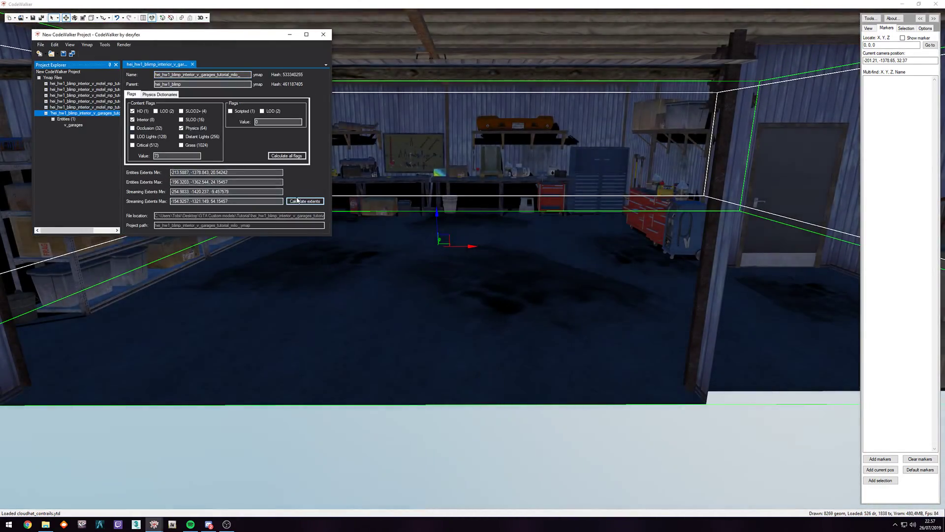
left_click(74, 125)
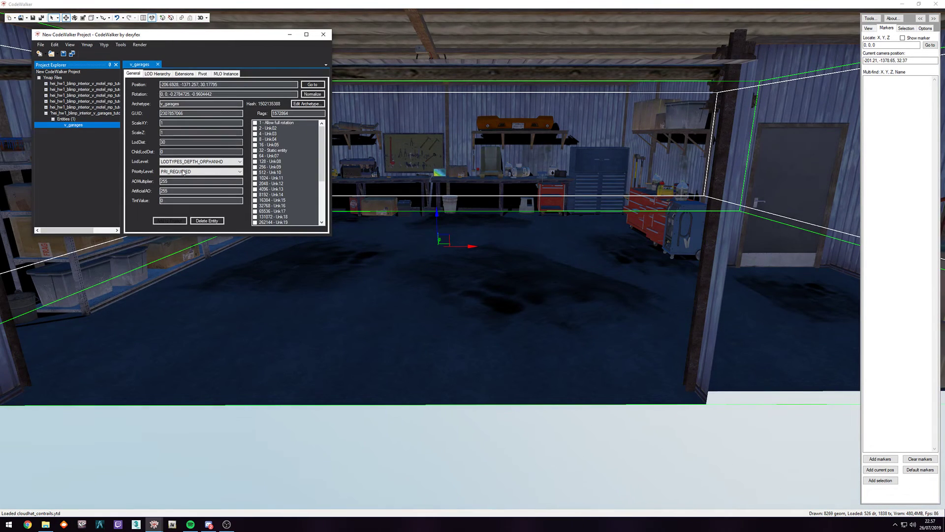
left_click(81, 113)
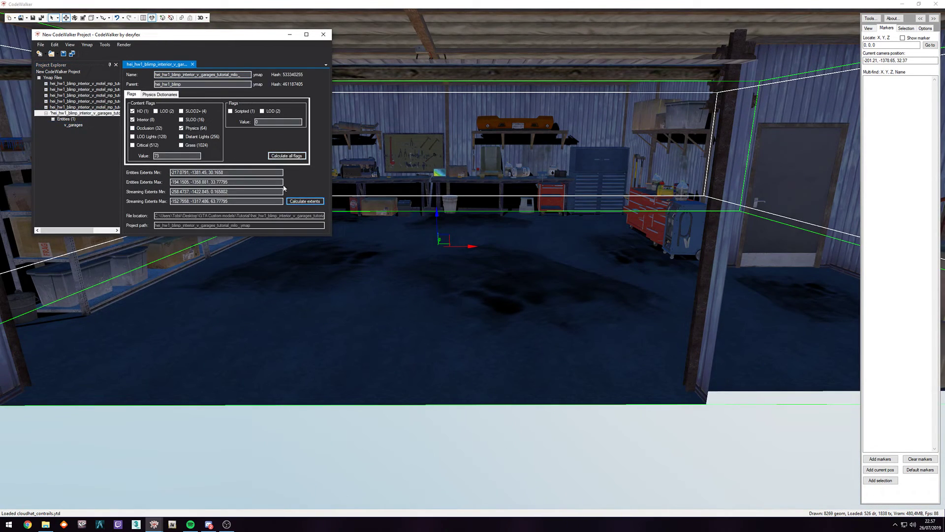
Step: Generate the project manifest, review its entries and save it over the existing _manifest.ymf in the Tutorial folder
left_click(105, 44)
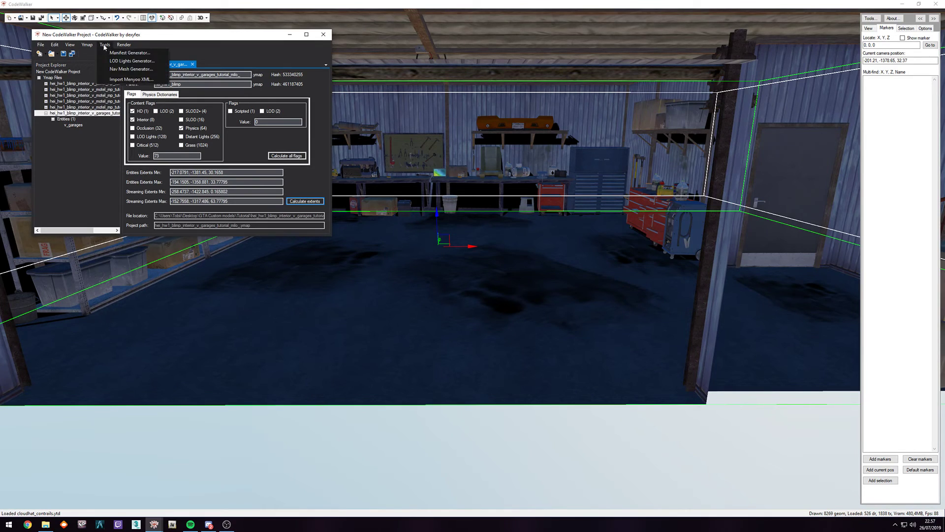
left_click(121, 55)
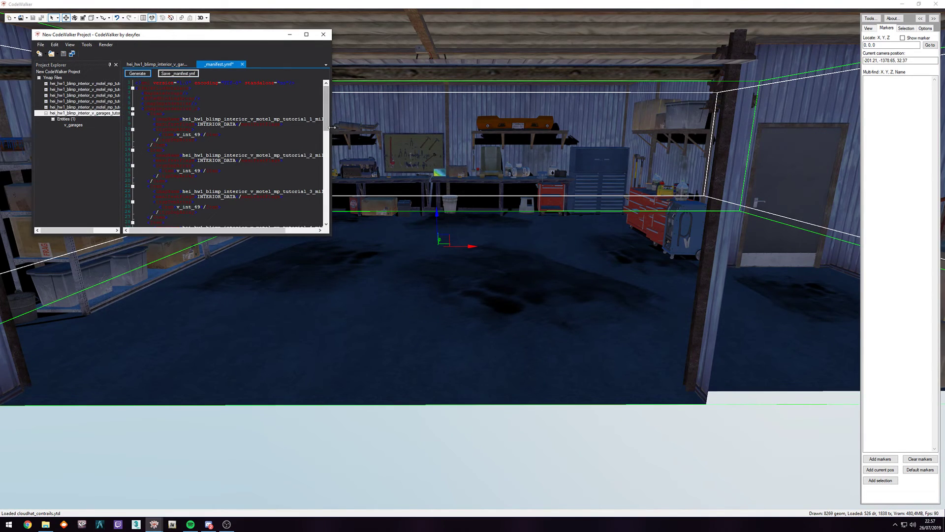
left_click_drag(331, 130, 406, 196)
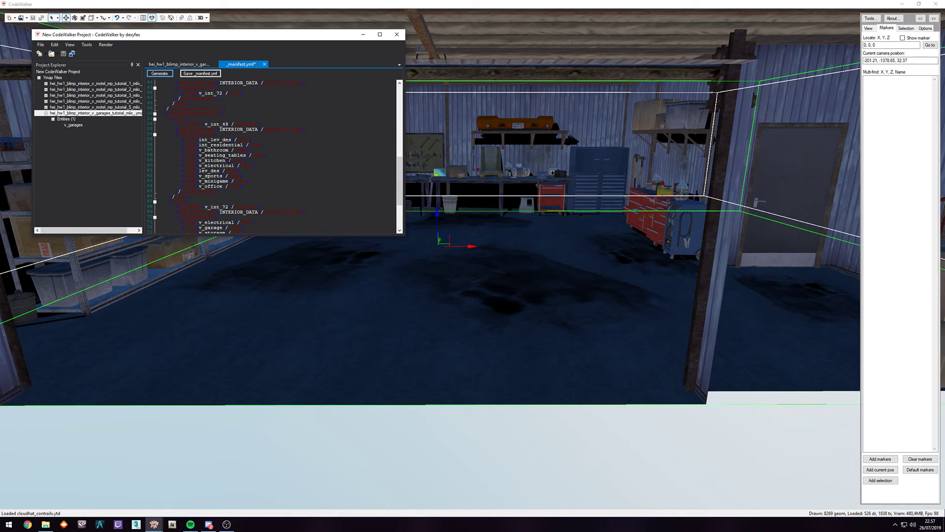
left_click_drag(401, 196, 402, 216)
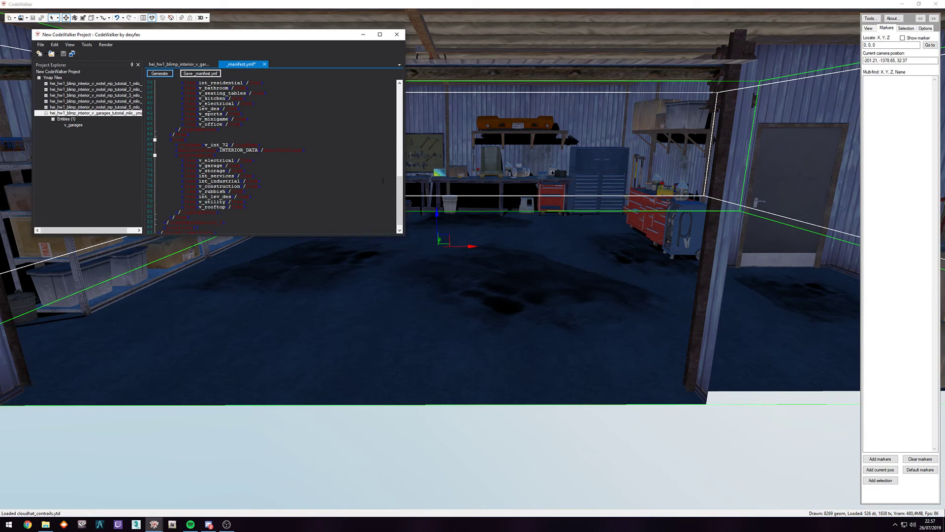
scroll(380, 178, "up", 10)
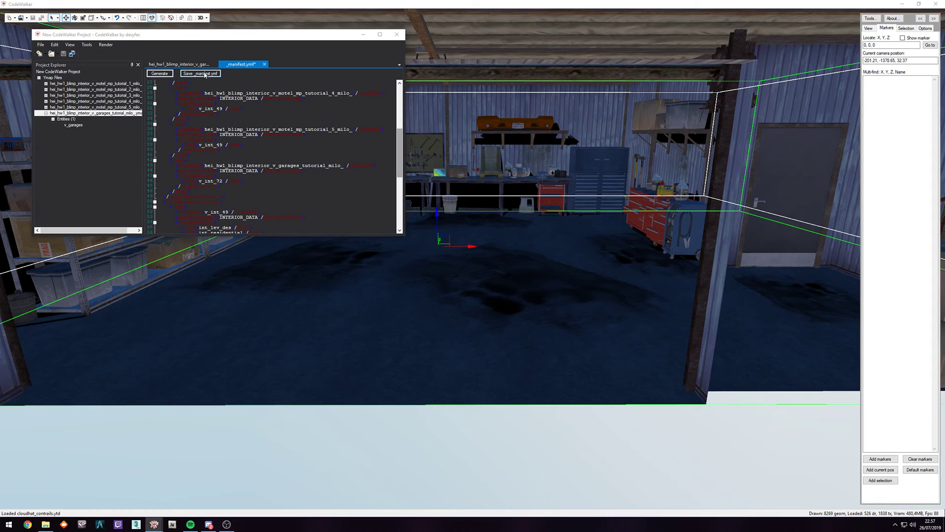
left_click(205, 73)
left_click(412, 293)
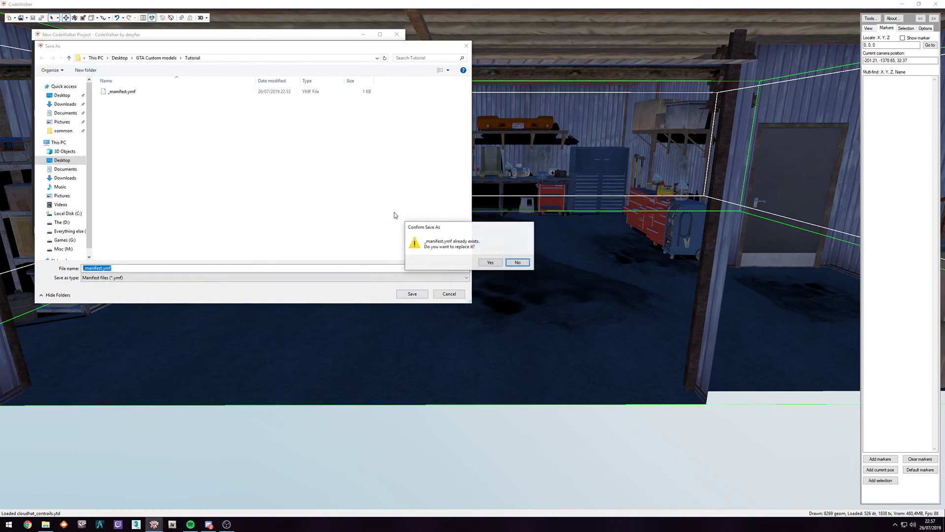
left_click(490, 261)
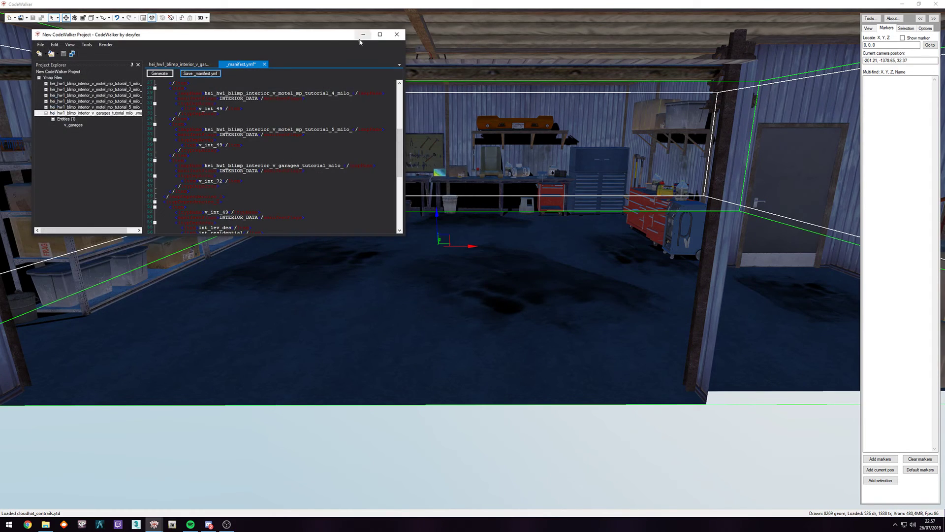
Step: Close the project window and exit CodeWalker
left_click_drag(359, 44, 343, 42)
left_click(396, 42)
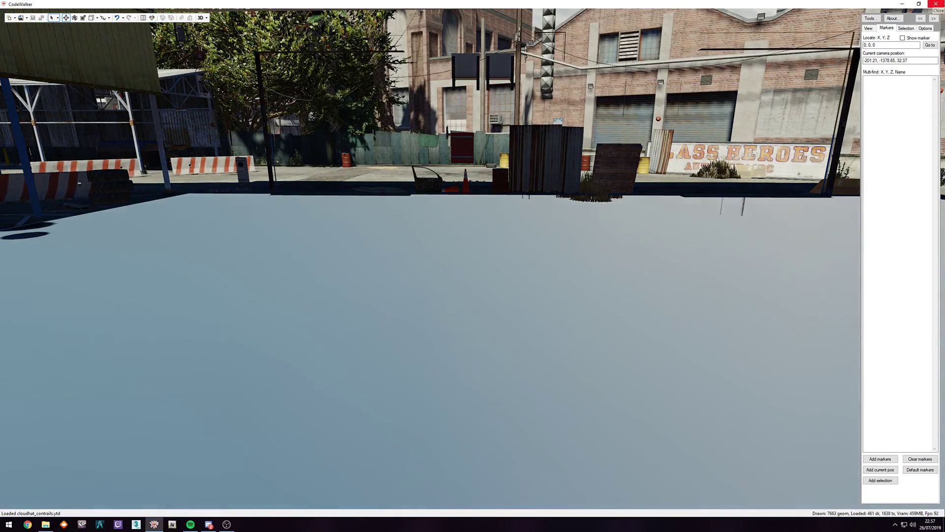
left_click(936, 4)
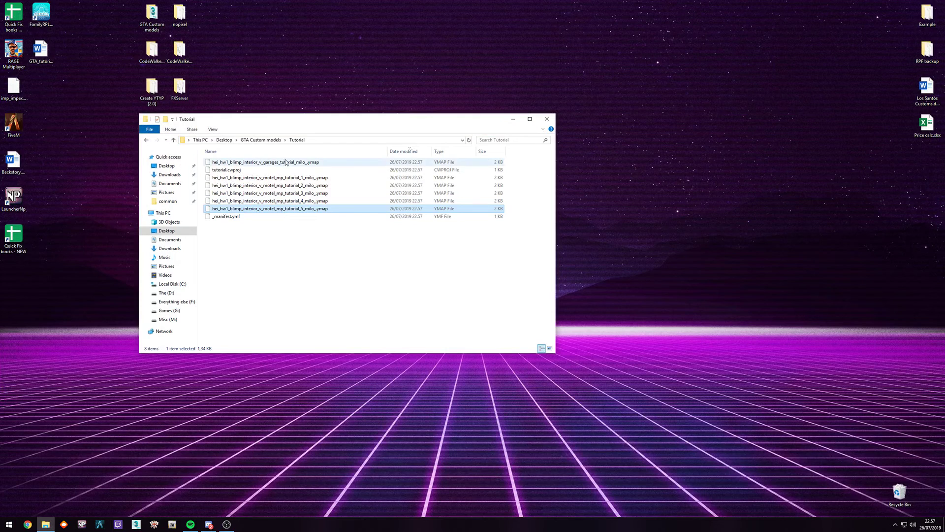
Step: Copy all ymap files and _manifest.ymf from the Tutorial folder, leaving out tutorial.cwproj
left_click(331, 253)
left_click(266, 162)
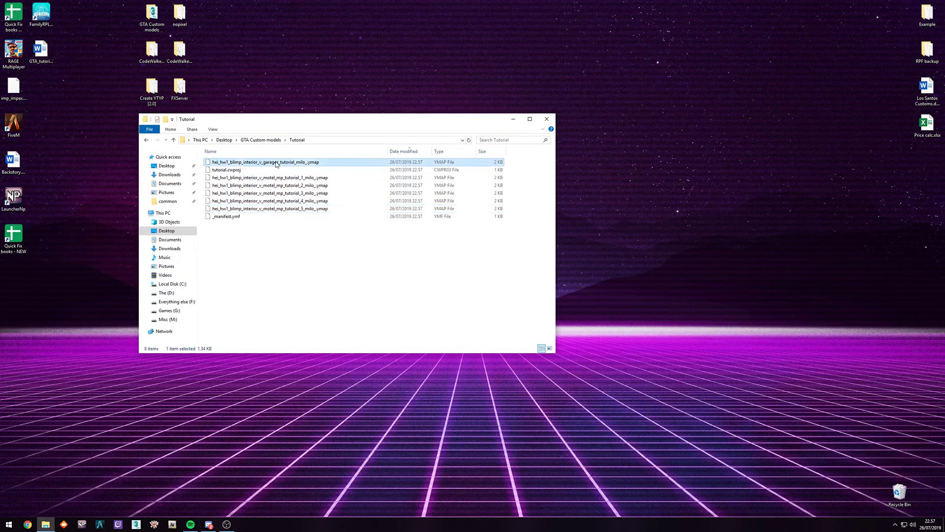
left_click(248, 216, "shift")
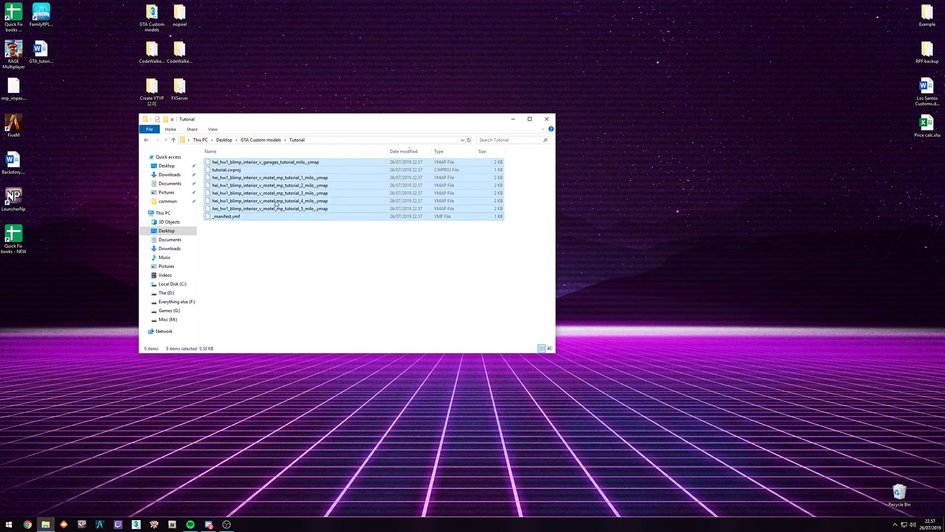
left_click(229, 170, "ctrl")
left_click_drag(336, 124, 708, 26)
right_click(609, 92)
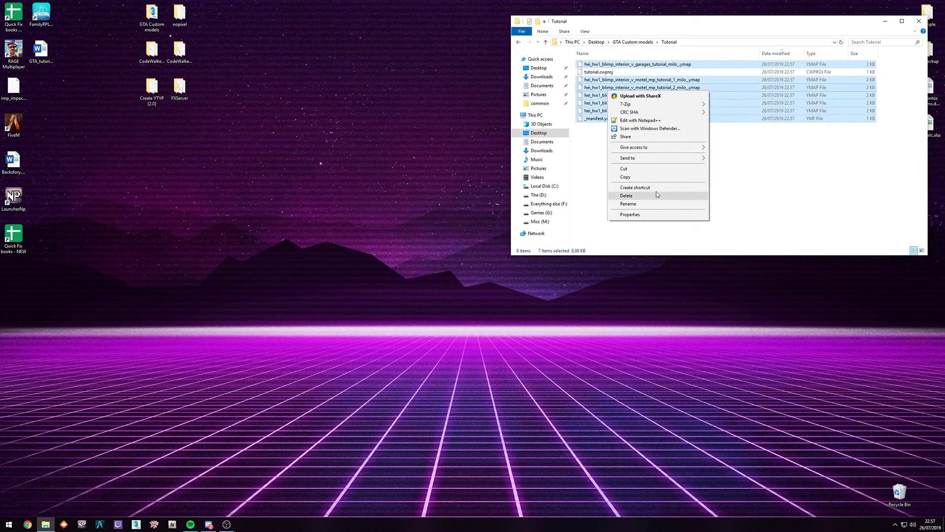
left_click(629, 178)
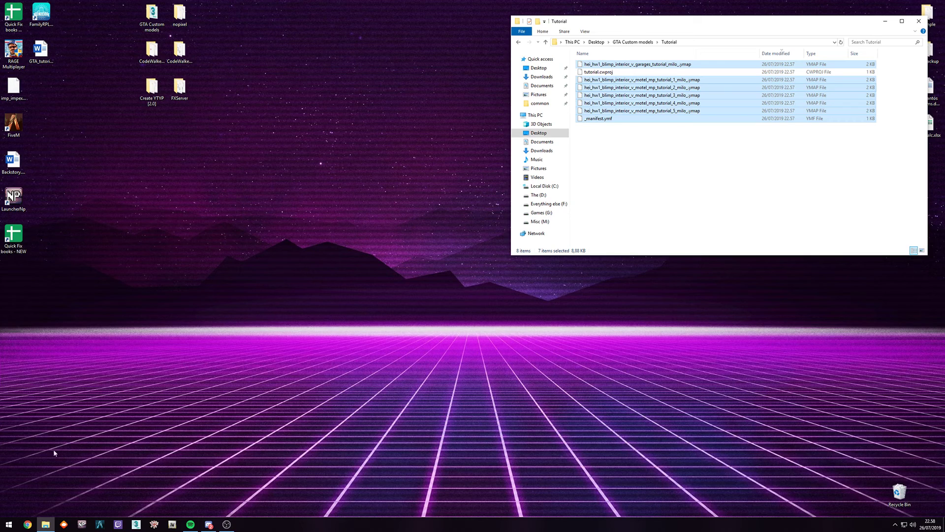
Step: Open the FXServer folder cfx-server-data-master/resources/[whatever]/tutorial/stream in a second File Explorer window
right_click(49, 525)
left_click(45, 487)
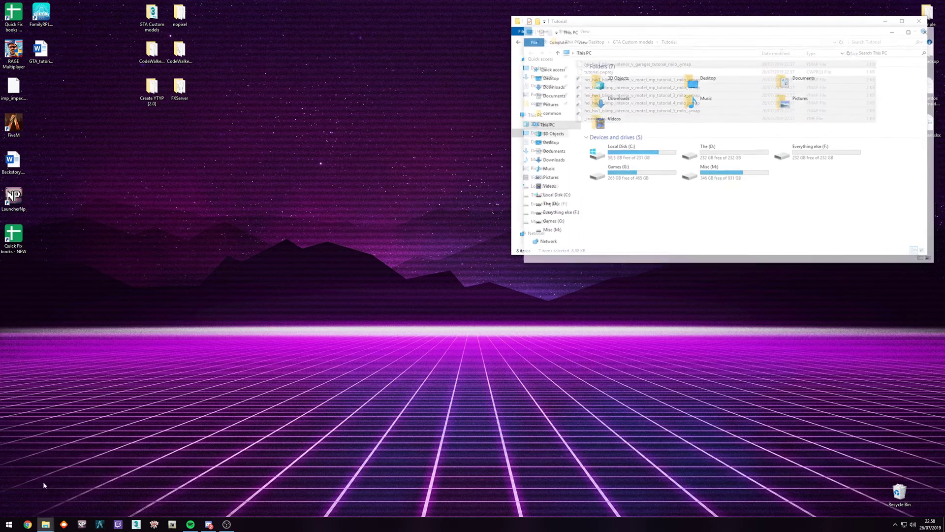
left_click_drag(636, 33, 214, 199)
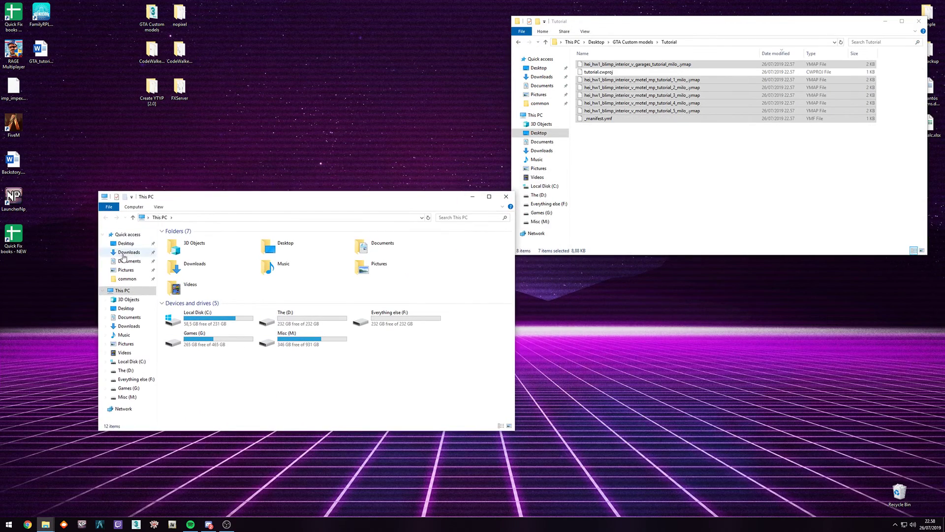
left_click(126, 243)
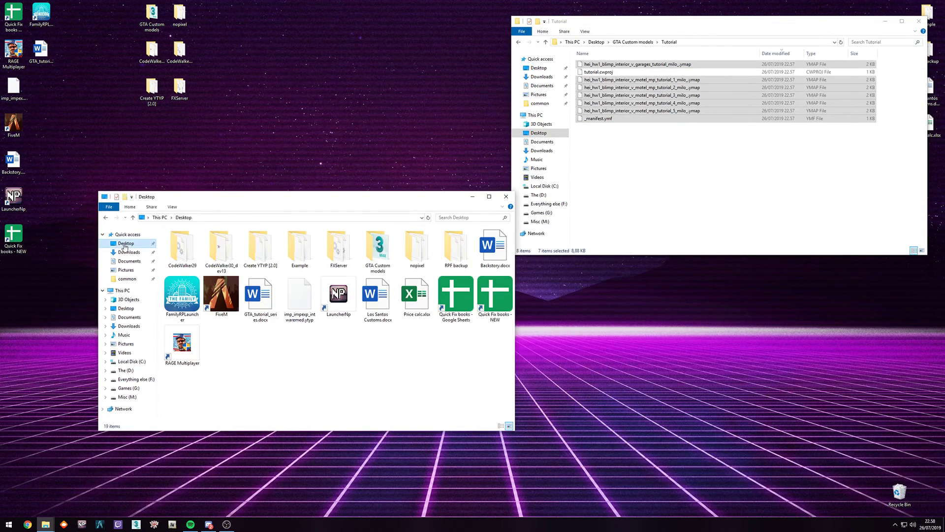
double_click(350, 245)
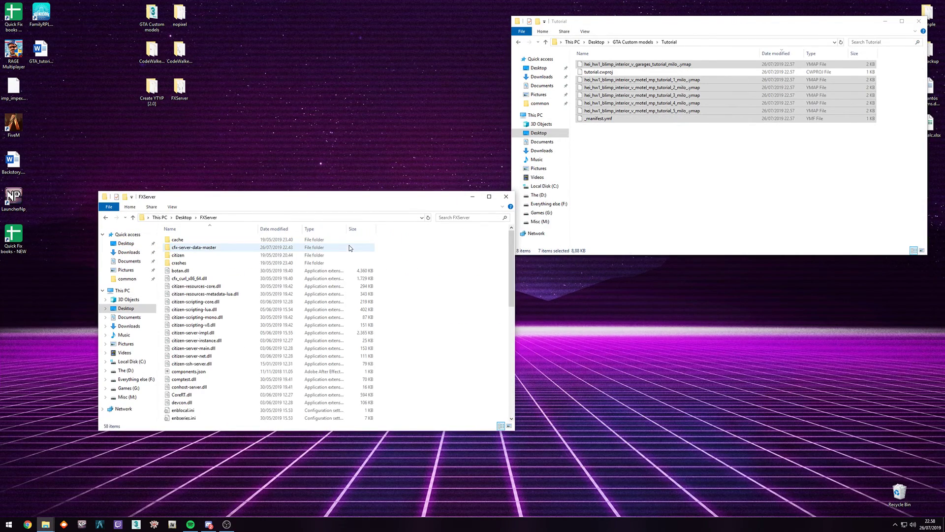
double_click(197, 248)
double_click(178, 247)
double_click(182, 278)
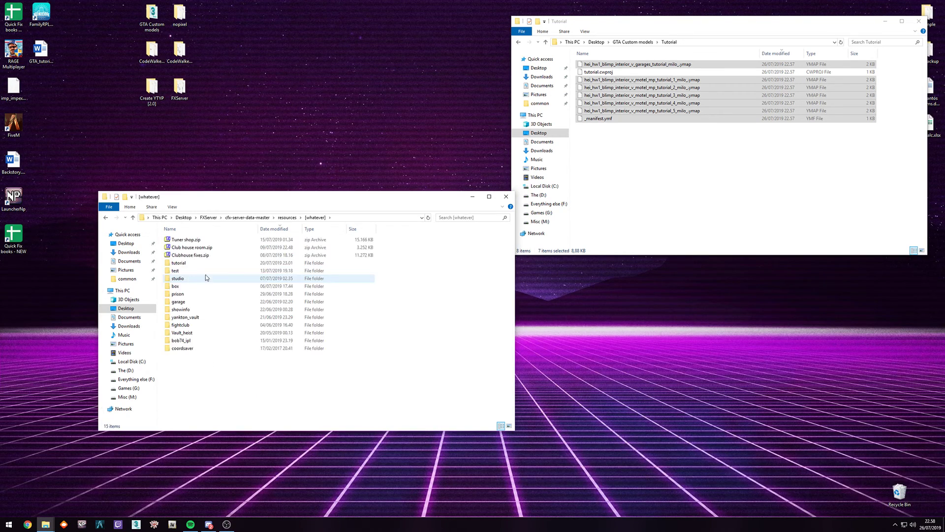
double_click(180, 264)
double_click(178, 239)
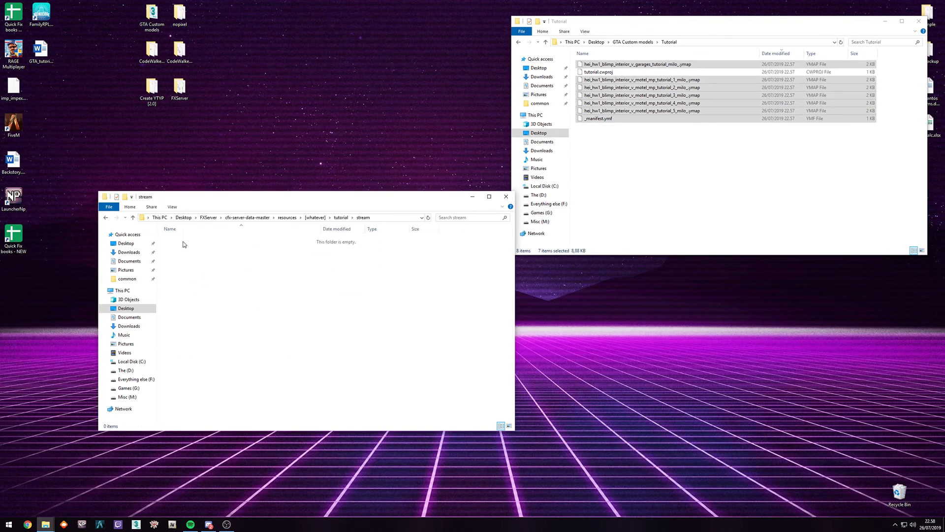
Step: Paste the copied ymap and manifest files into the stream folder and check the pasted files
right_click(245, 345)
left_click(274, 395)
left_click_drag(265, 354, 184, 238)
left_click(246, 309)
left_click(238, 249)
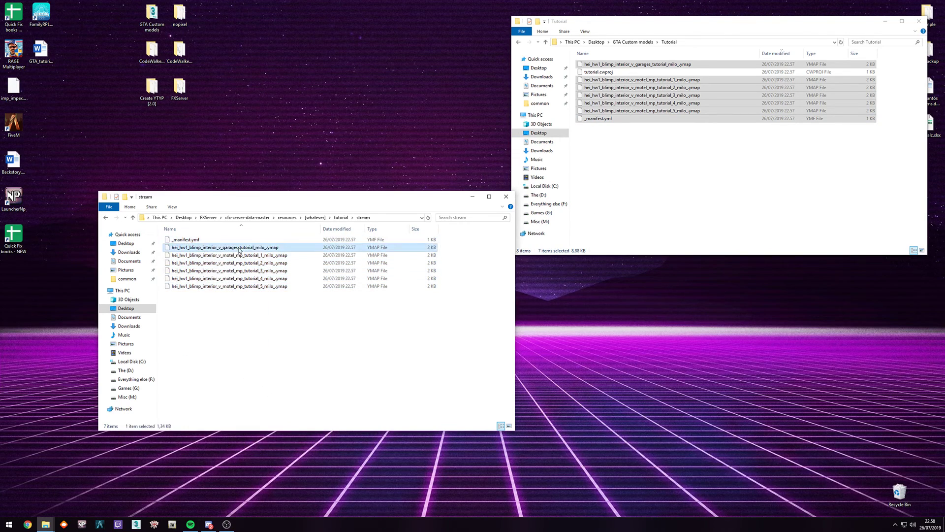
left_click(264, 272)
left_click(264, 279)
left_click(264, 286)
left_click(284, 345)
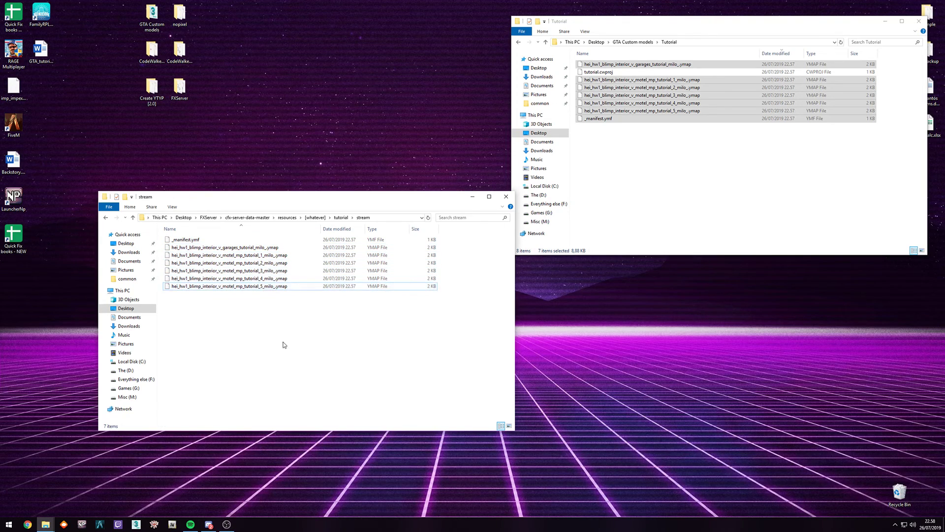
Step: Switch to FiveM, enable noclip mode and fly from Vespucci Blvd to the Olympic Fwy in Strawberry, raising the travel speed to Fast
left_click(101, 525)
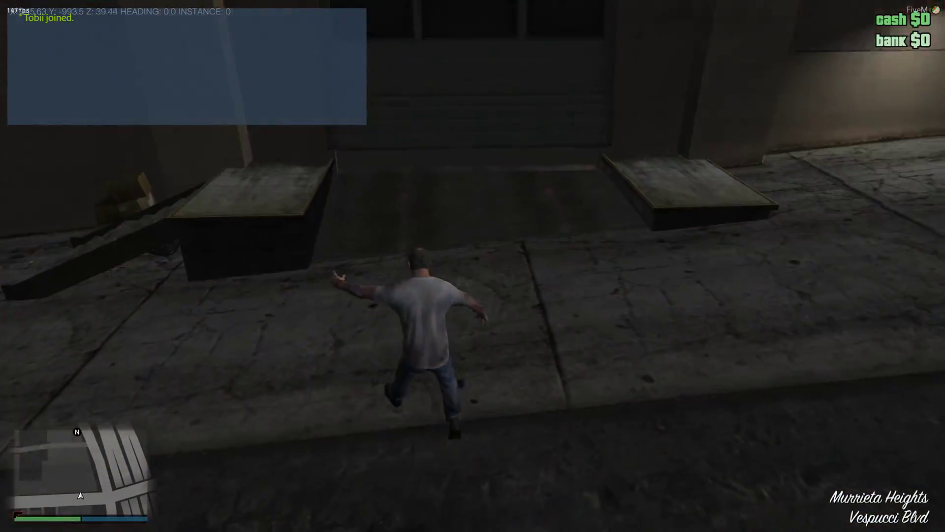
key("F2")
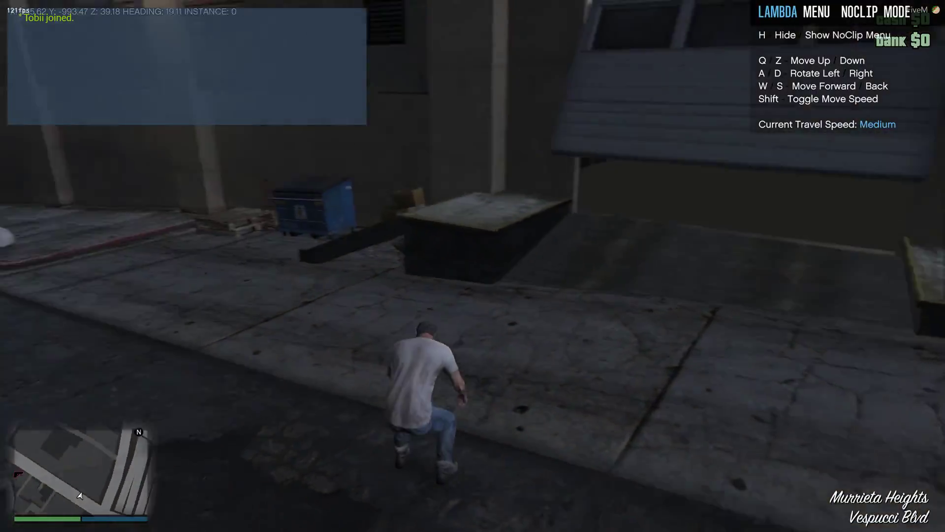
key("a")
key("q")
key("w")
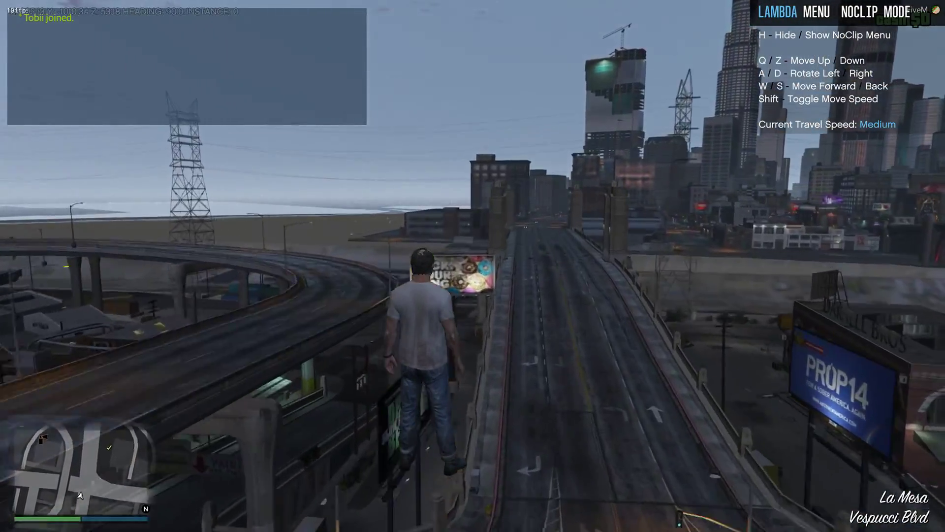
key("w")
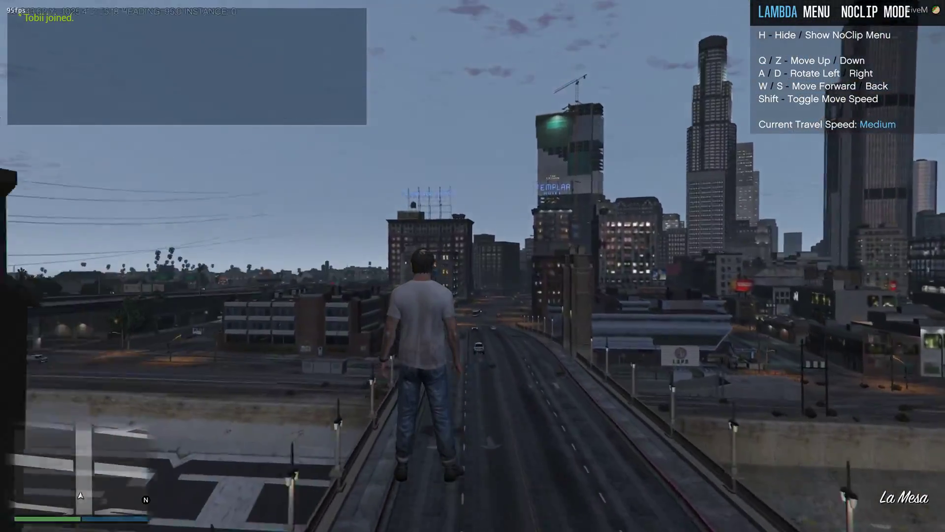
key("w")
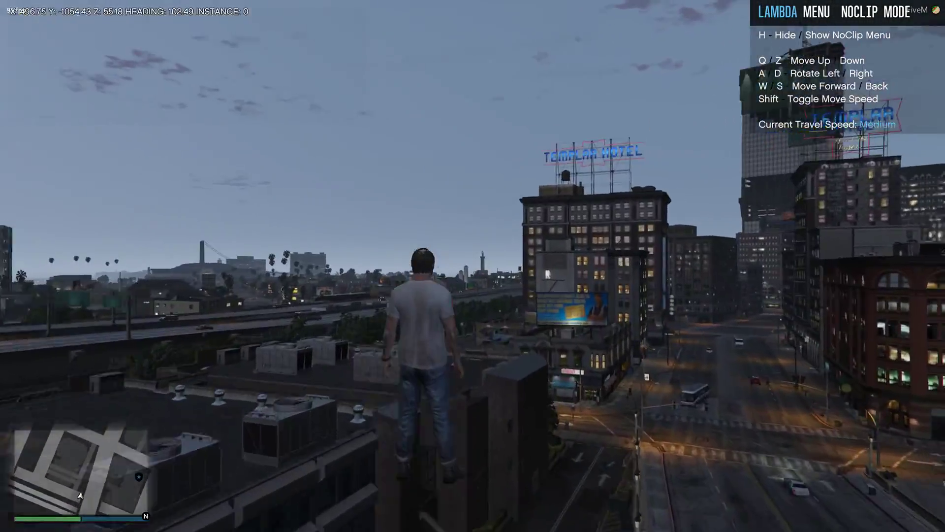
key("w")
key("shift")
key("w")
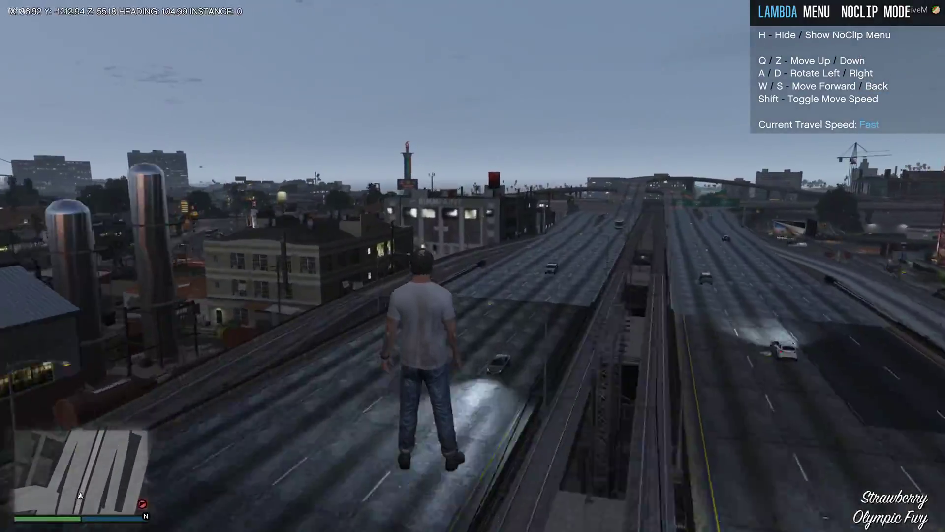
Step: Descend at the Glass Heroes building in Strawberry, pass through its shutter into the garage interior and turn noclip off
key("w")
key("a")
key("d")
key("w")
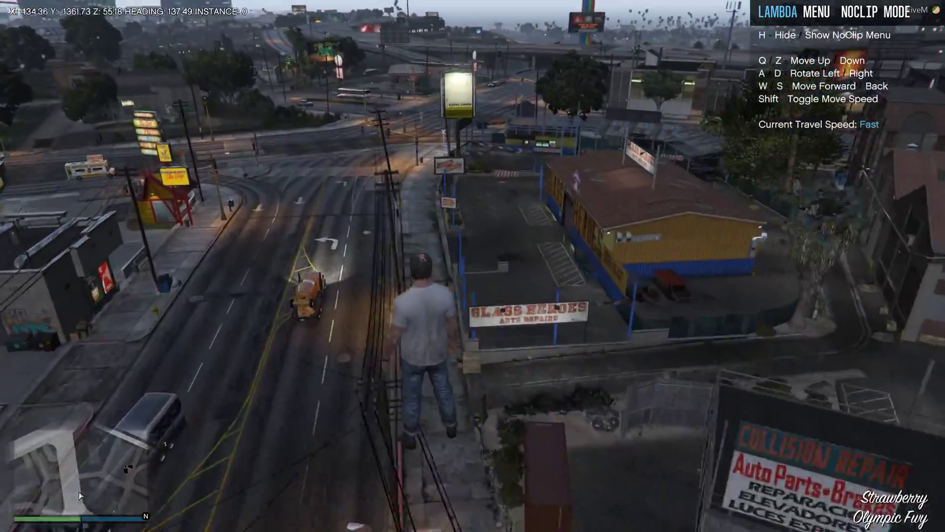
key("z")
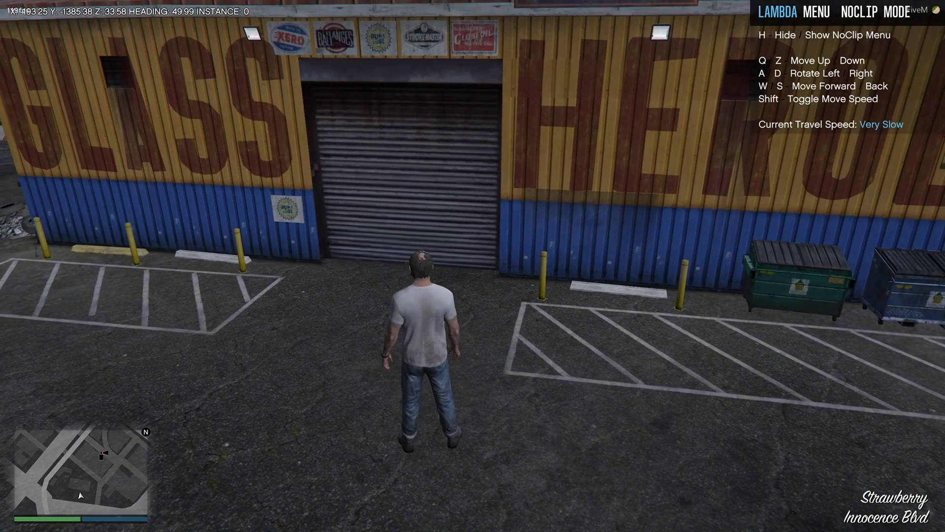
key("w")
key("d")
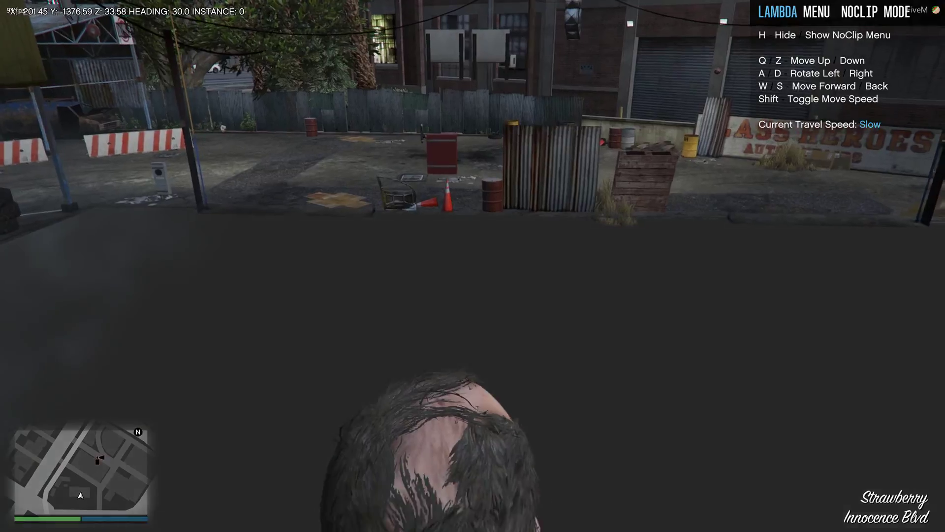
key("F2")
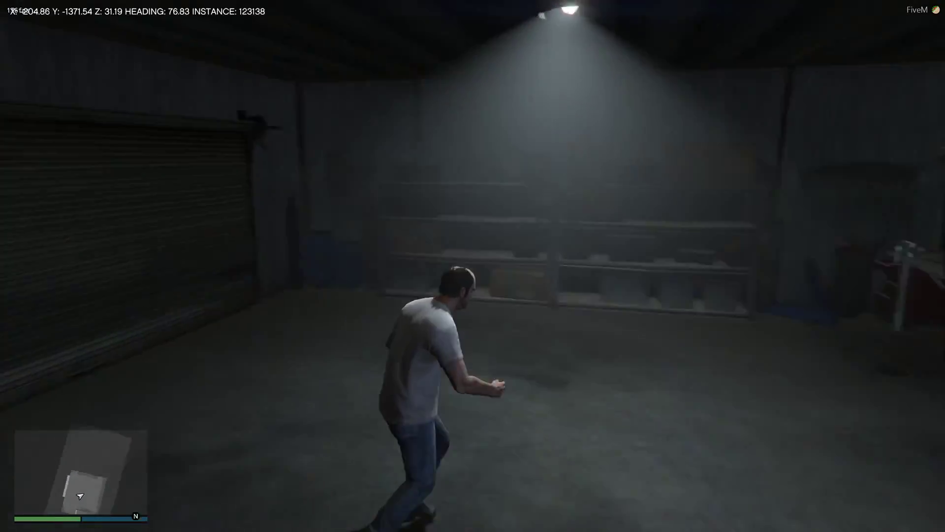
Step: Walk around the garage interior and examine its shutter, side corridor, doors and shelving
key("w")
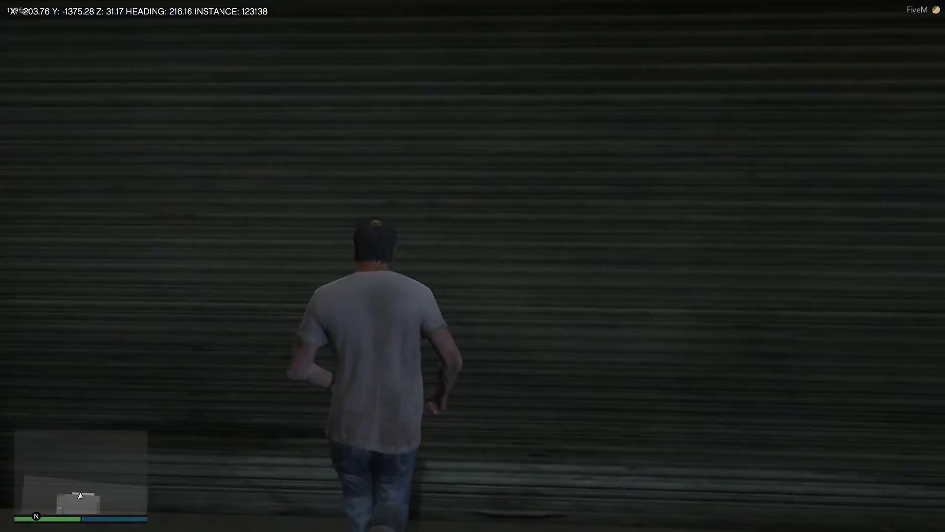
key("w")
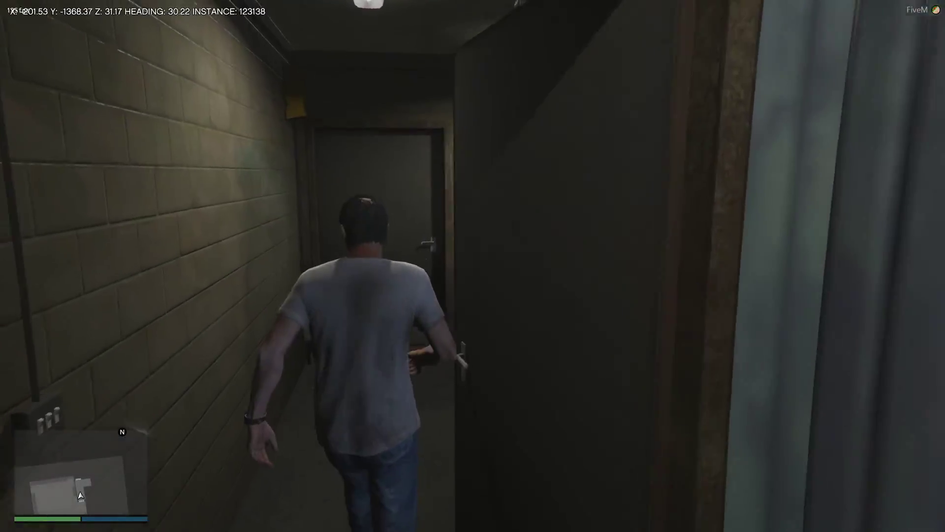
key("w")
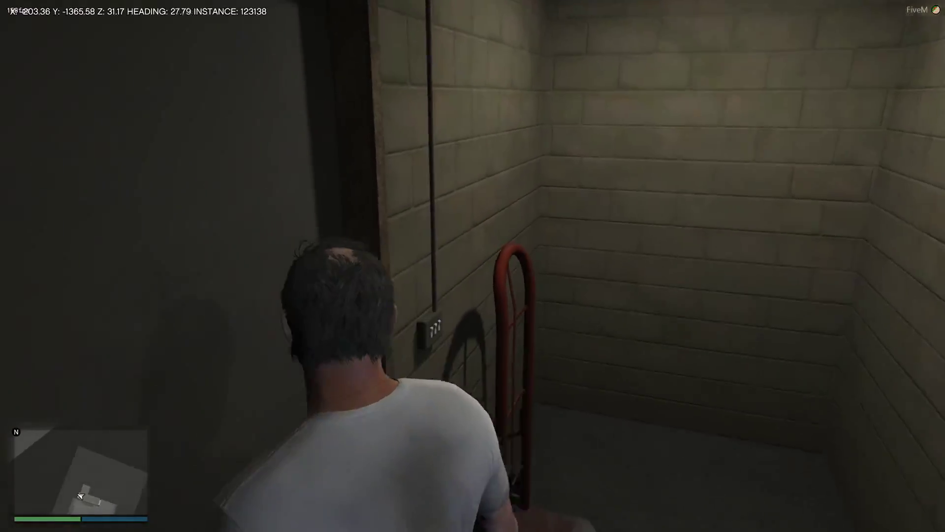
key("w")
key("w")
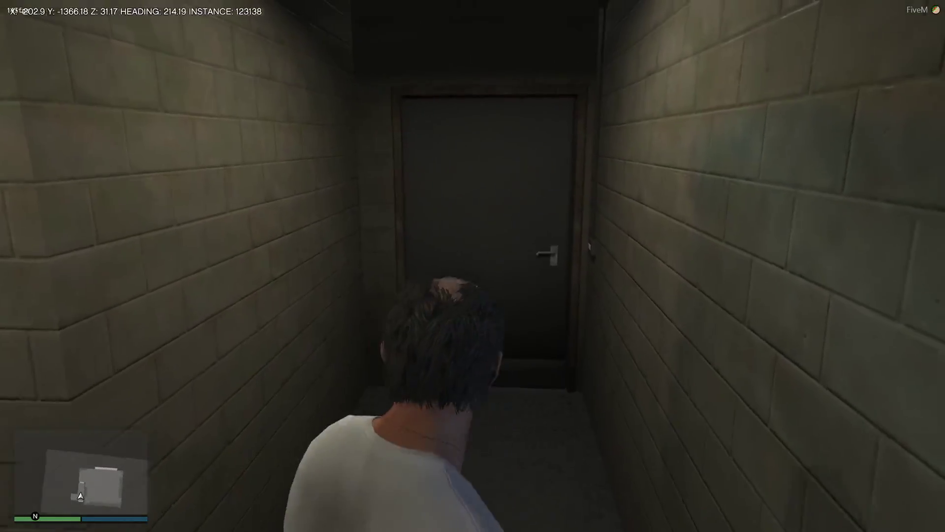
key("w")
key("w")
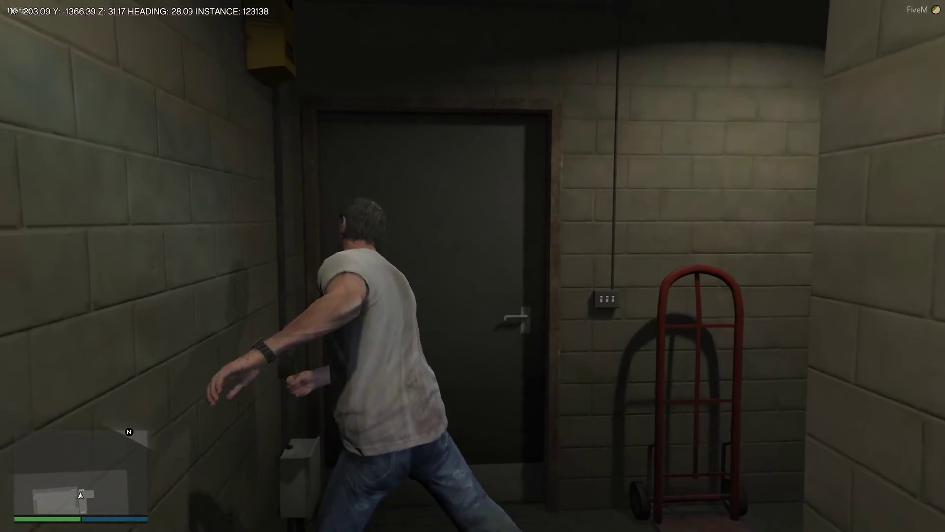
key("s")
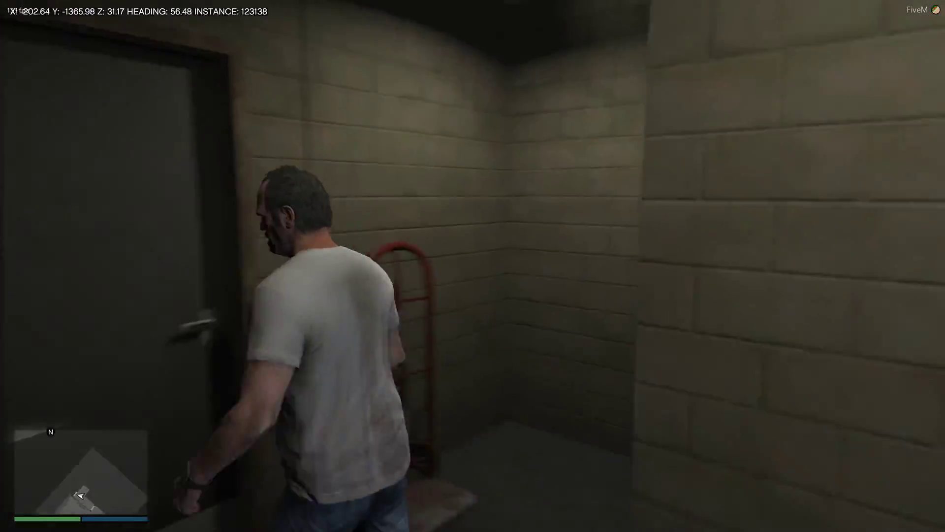
key("w")
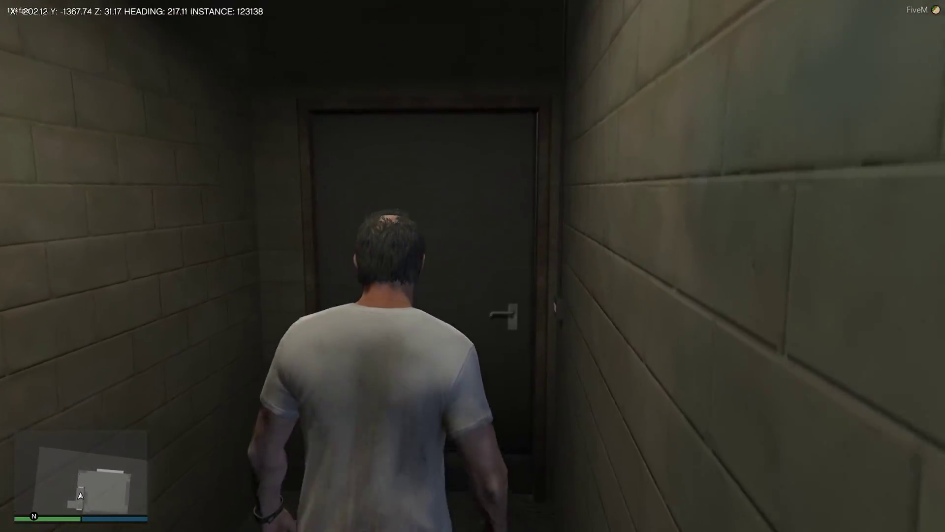
key("w")
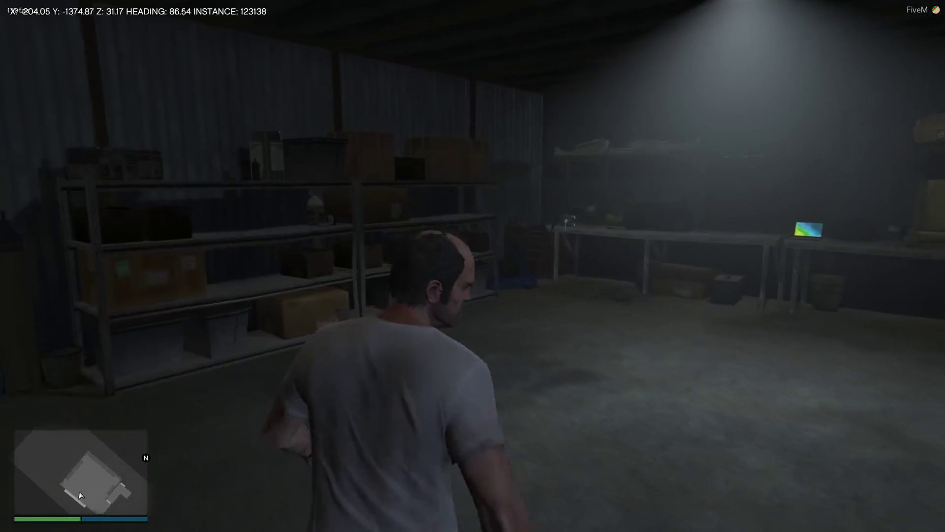
key("w")
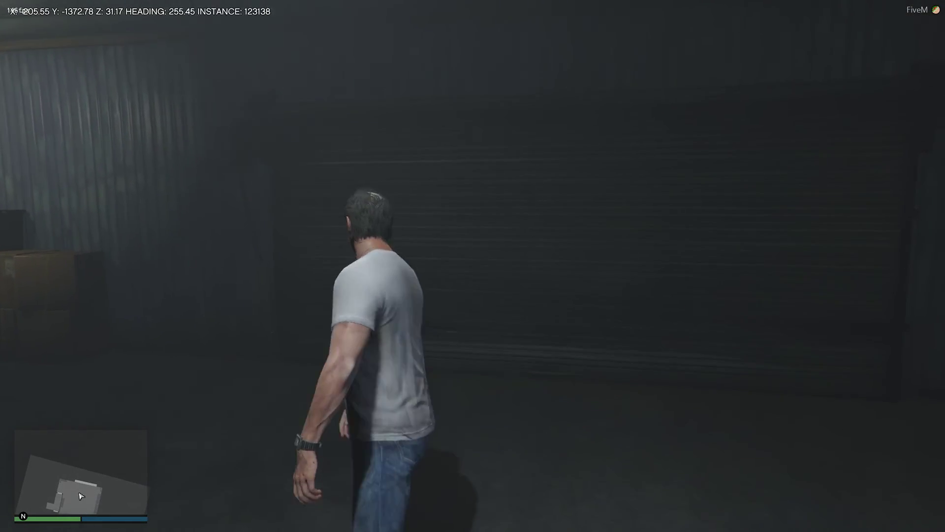
Step: Move in and out through the garage shutter to compare the interior with the building's exterior
key("d")
key("a")
key("w")
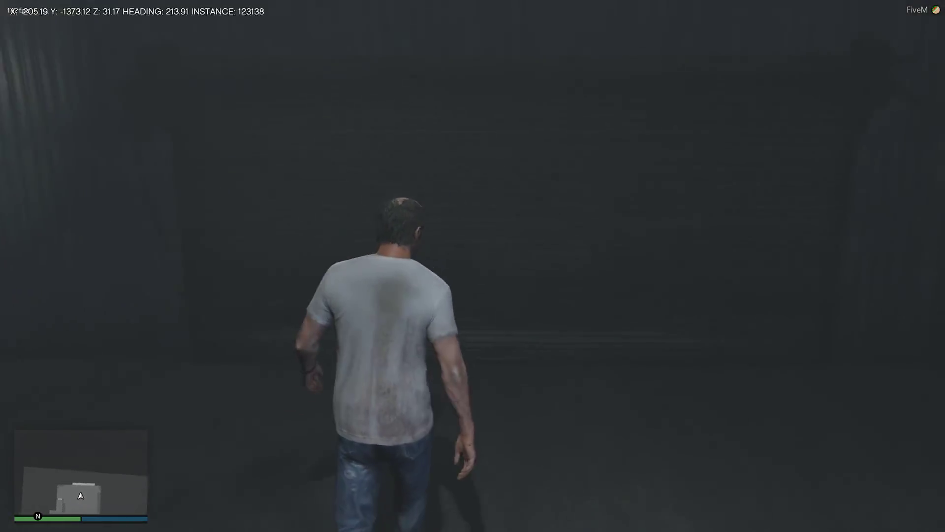
key("w")
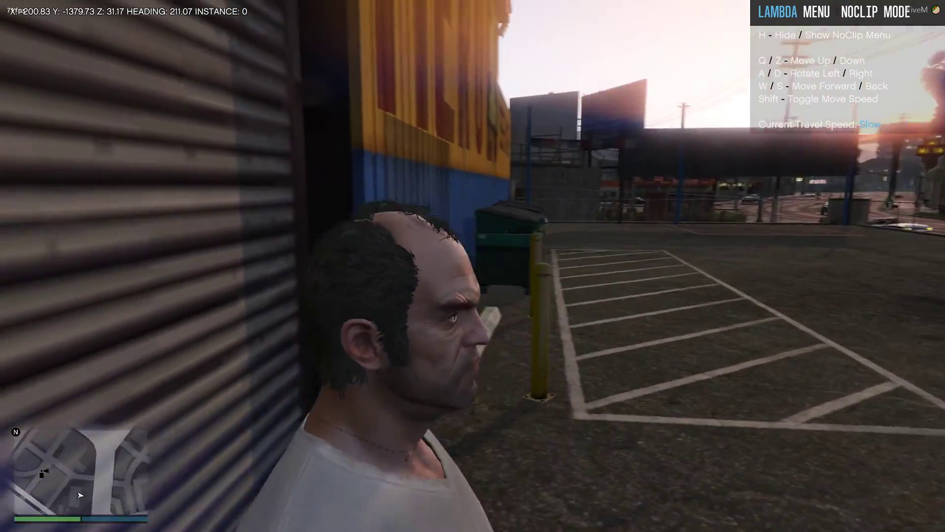
key("s")
key("w")
key("a")
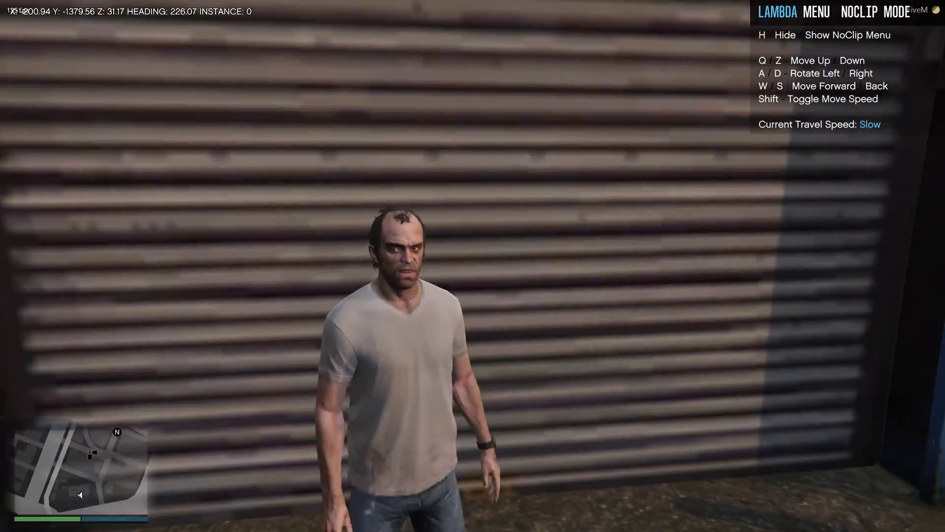
key("a")
key("w")
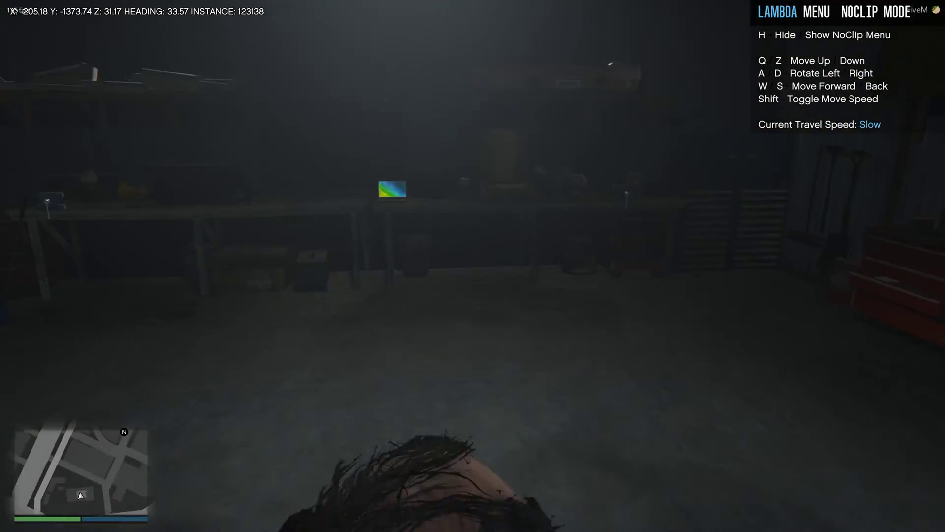
key("s")
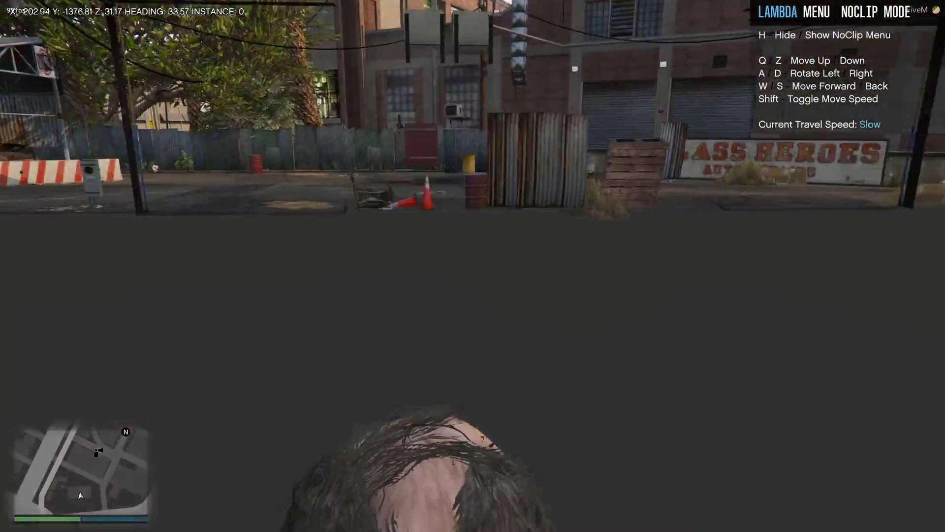
Step: Fly in noclip at Fast speed from the Glass Heroes yard to the motel on Hawick Ave in Alta
key("s")
key("d")
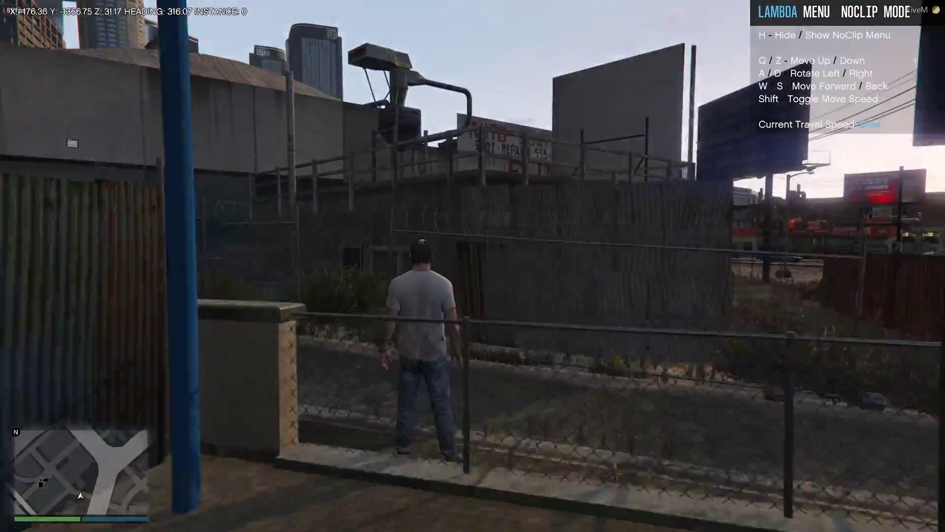
key("w")
key("shift")
key("shift")
key("q")
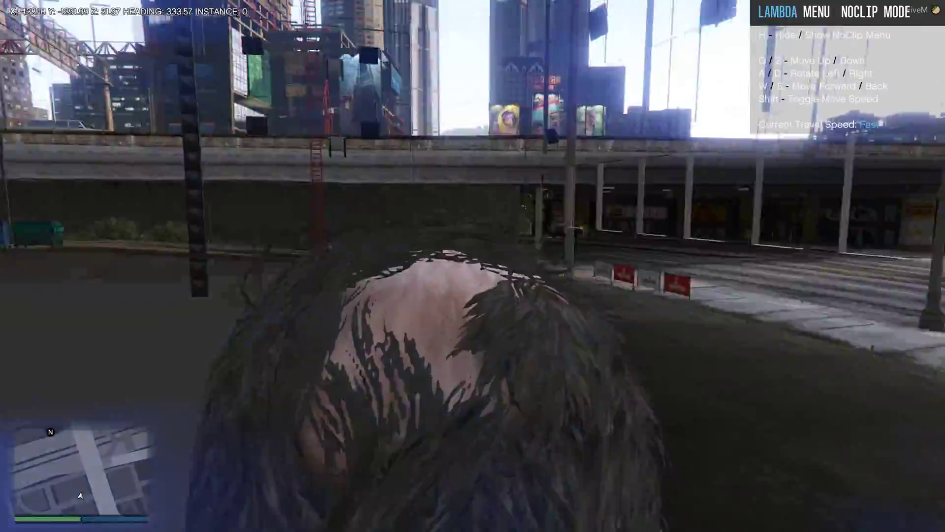
key("a")
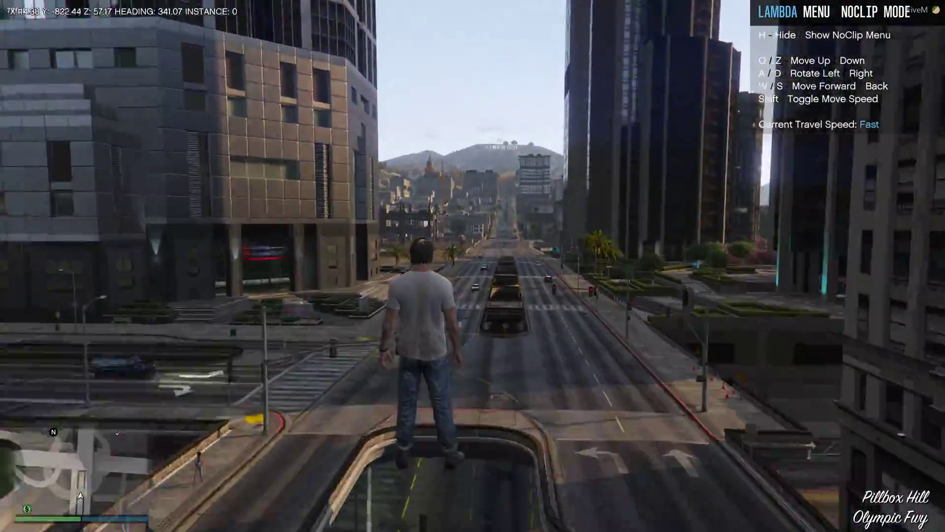
key("d")
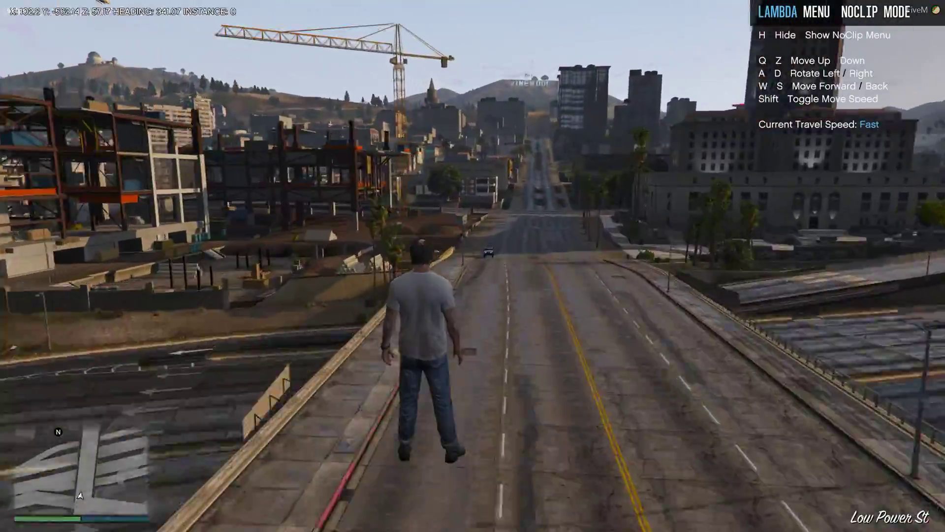
key("d")
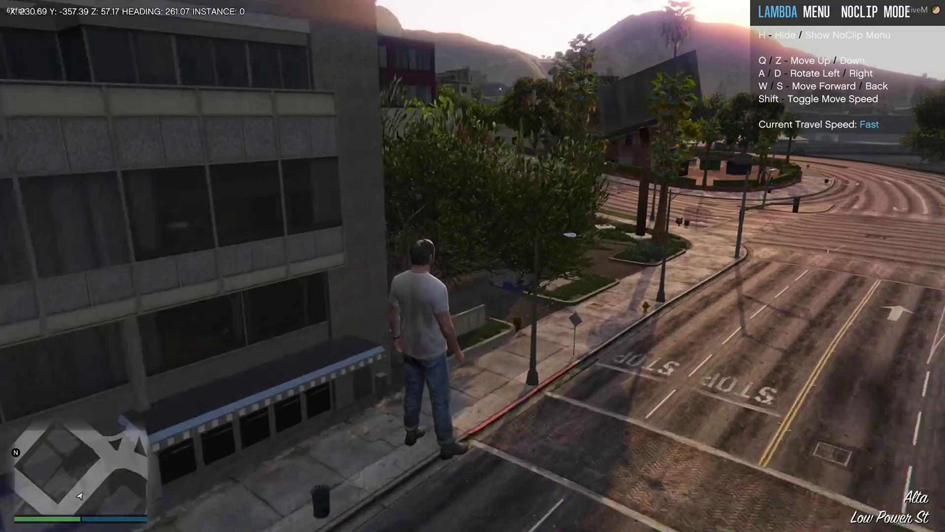
key("a")
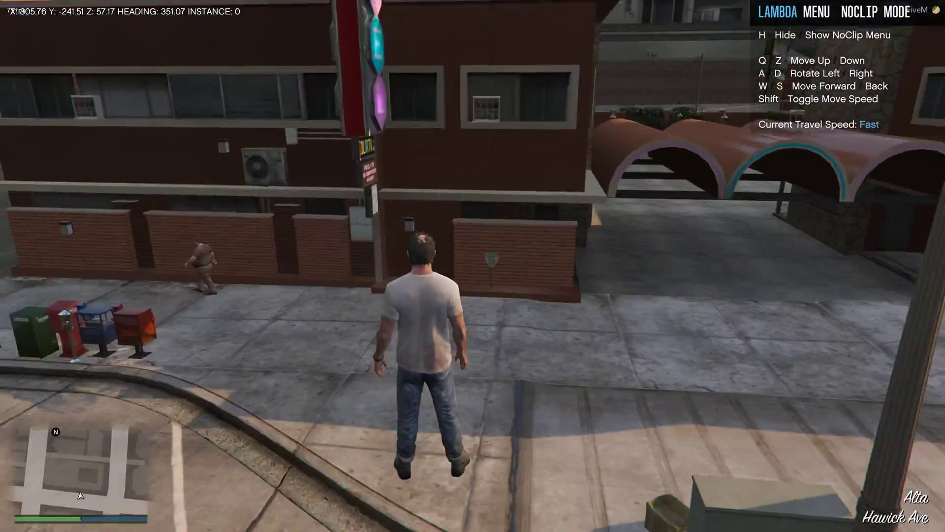
Step: Move inside the motel building, descend below ground into the relocated motel room at slow speed and face the bed
key("w")
key("shift")
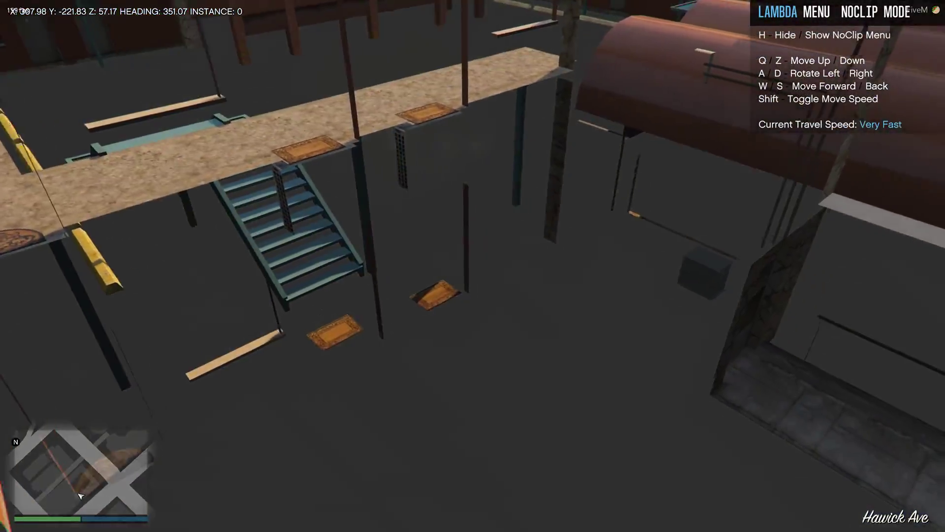
key("shift")
key("z")
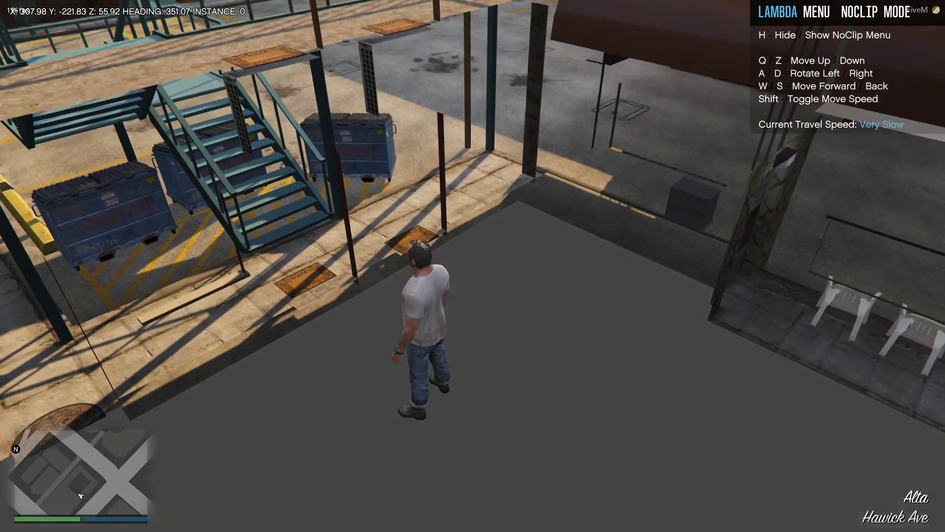
key("z")
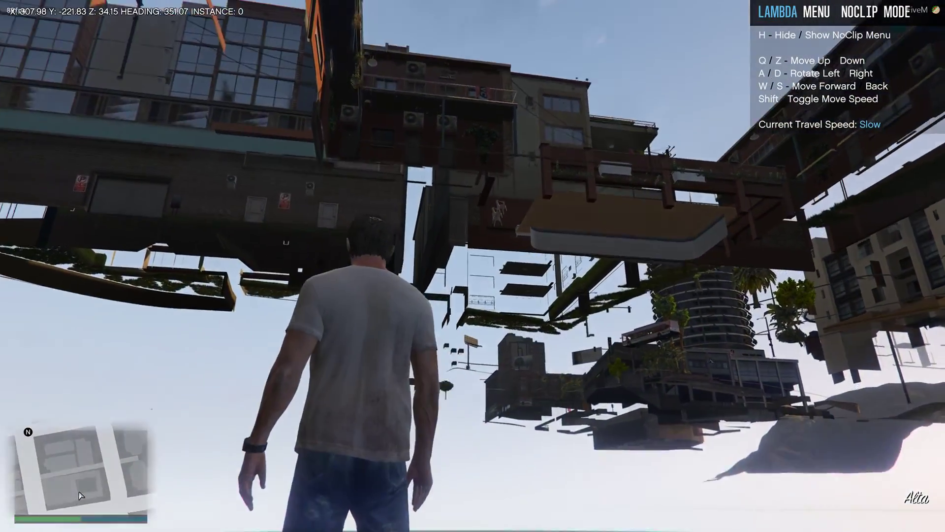
key("z")
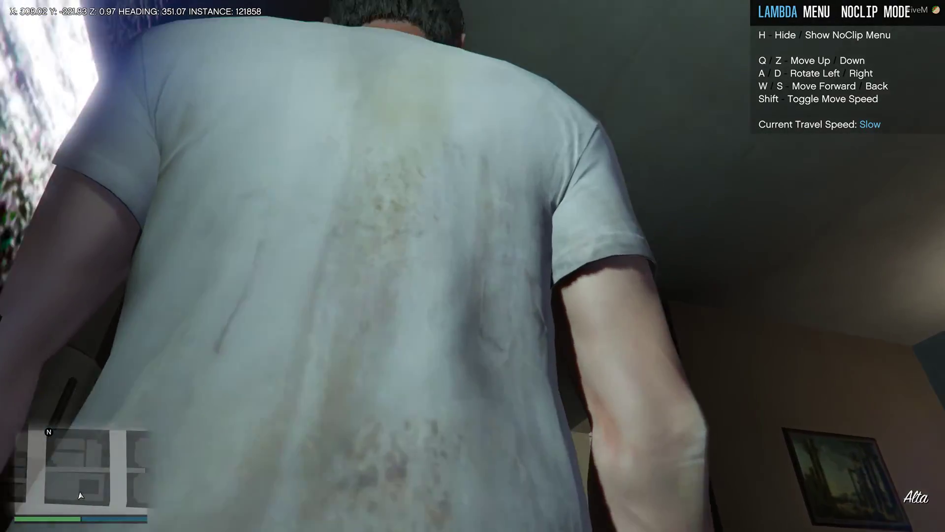
key("d")
key("w")
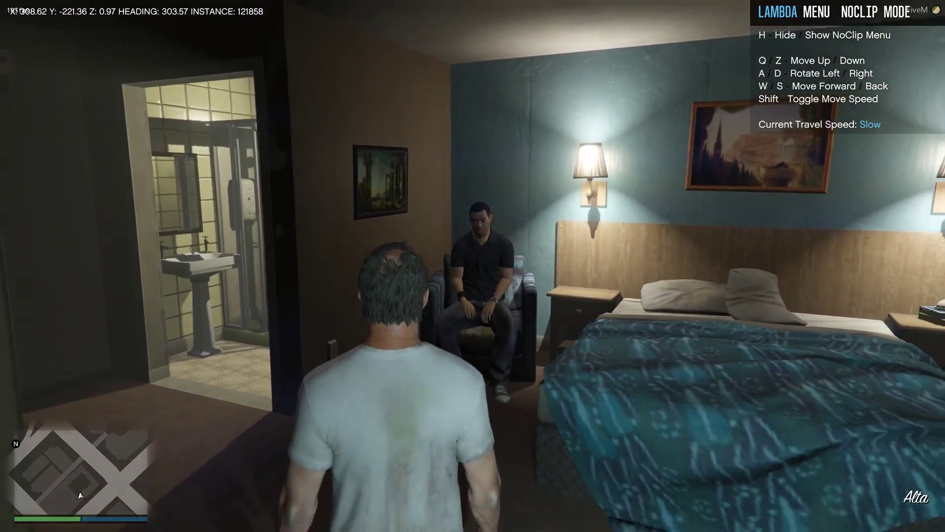
Step: Rise to floor height in the relocated motel room, leave noclip and walk around the armchair and bed to test the interior
key("q")
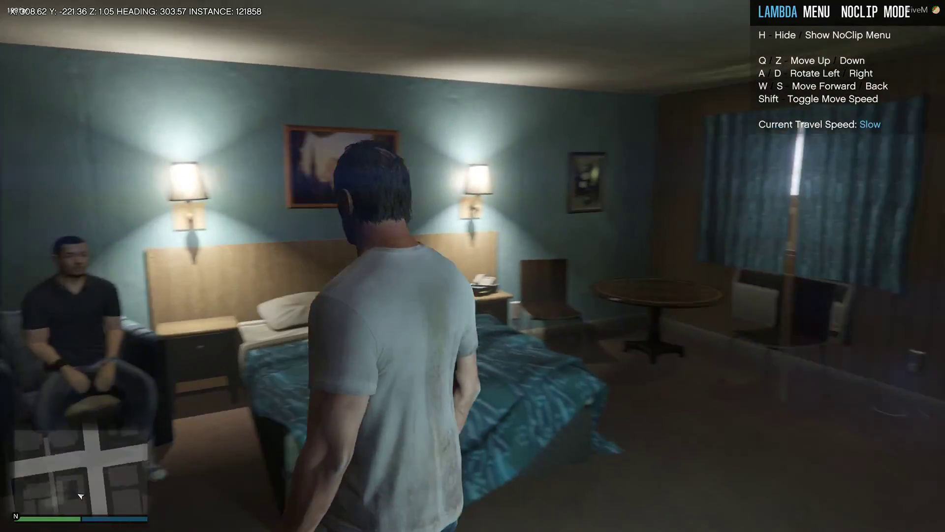
key("q")
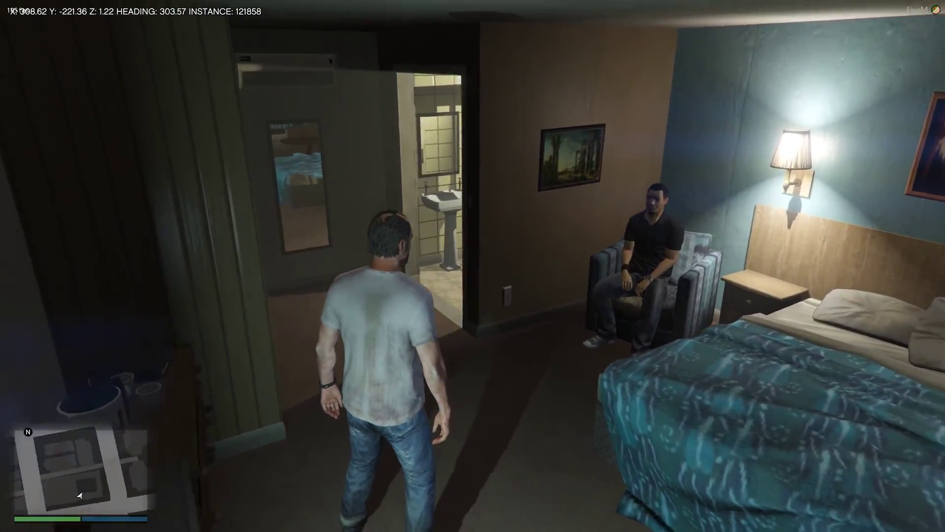
key("w")
key("w")
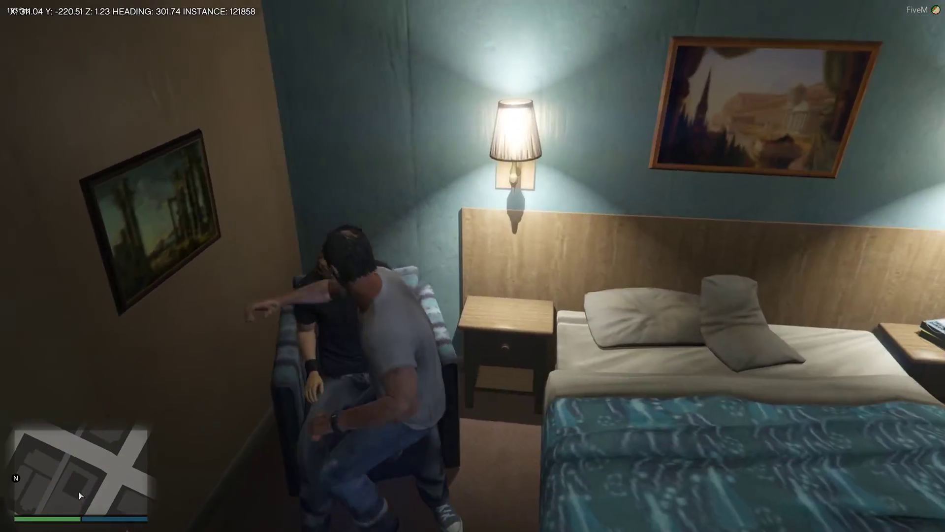
key("w")
key("w")
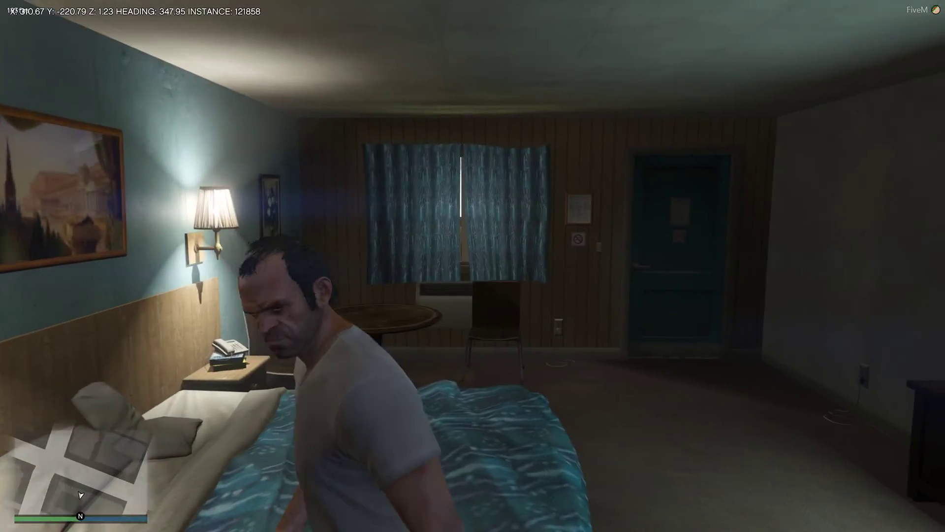
key("w")
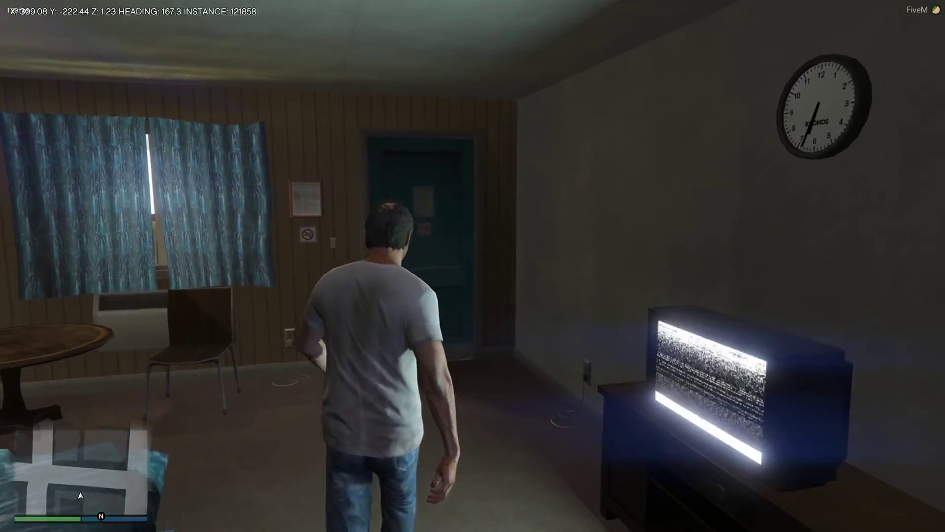
Step: Reposition in the motel room with noclip, leave noclip and approach the pedestrian seated in the armchair
key("F2")
key("a")
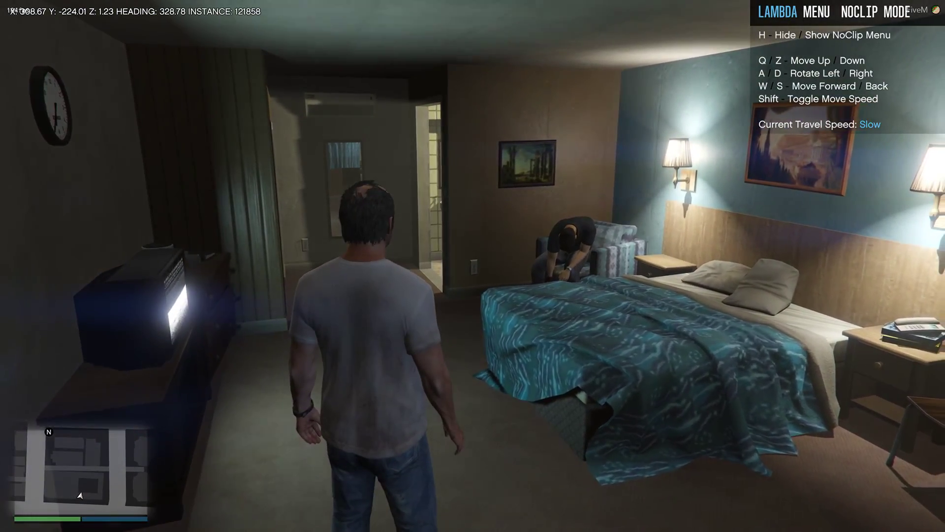
key("w")
key("a")
key("F2")
key("a")
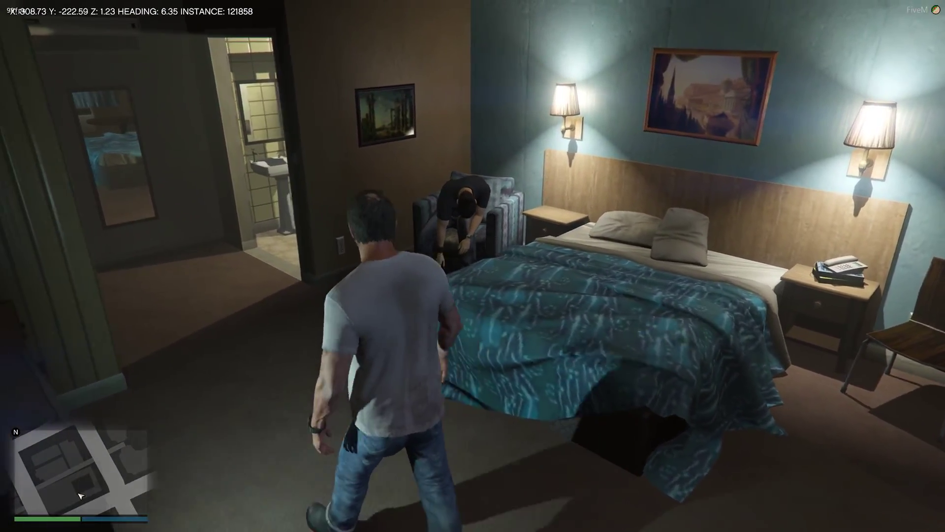
key("w")
key("w")
key("e")
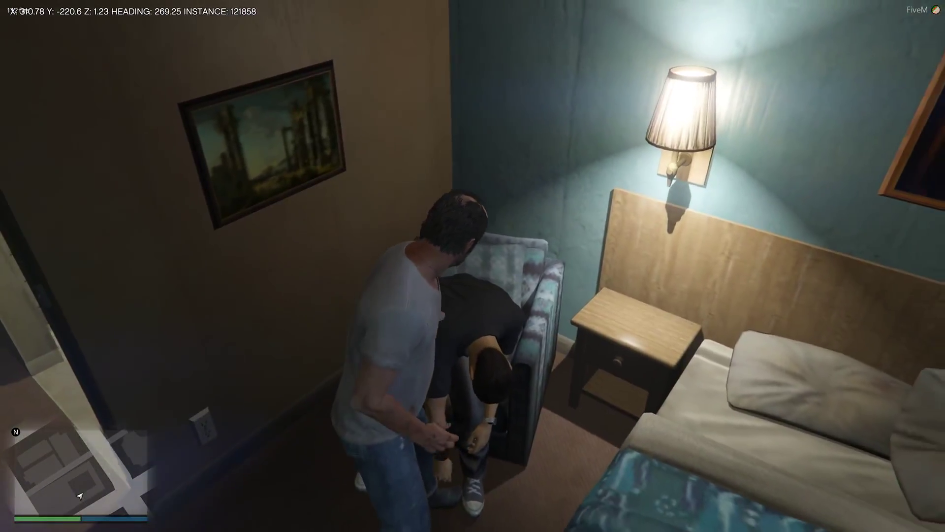
Step: Examine the motel room's ceiling, window wall, mirror and bathroom entrance from beside the bed
key("s")
key("d")
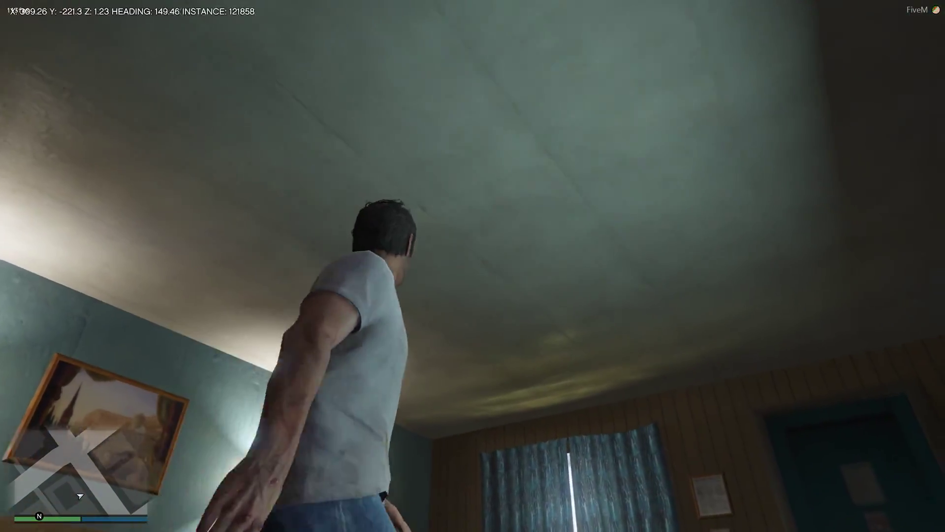
key("d")
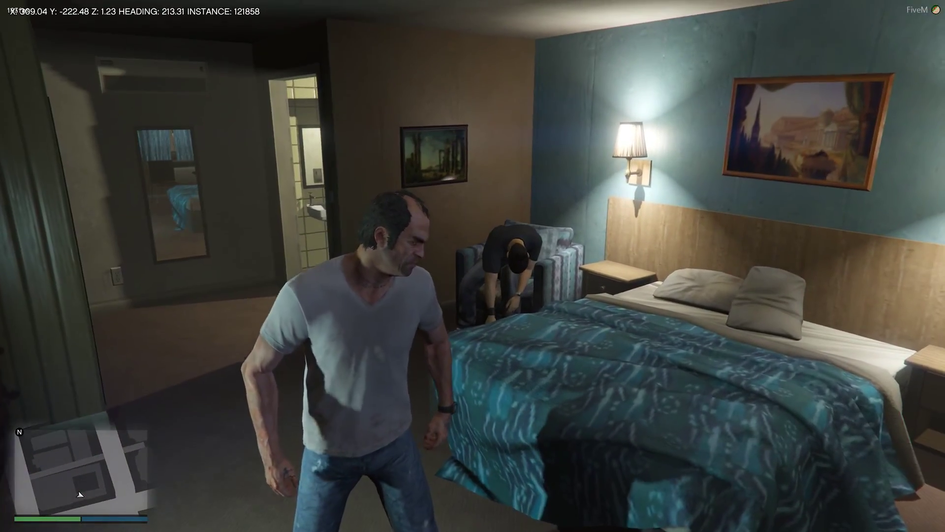
key("a")
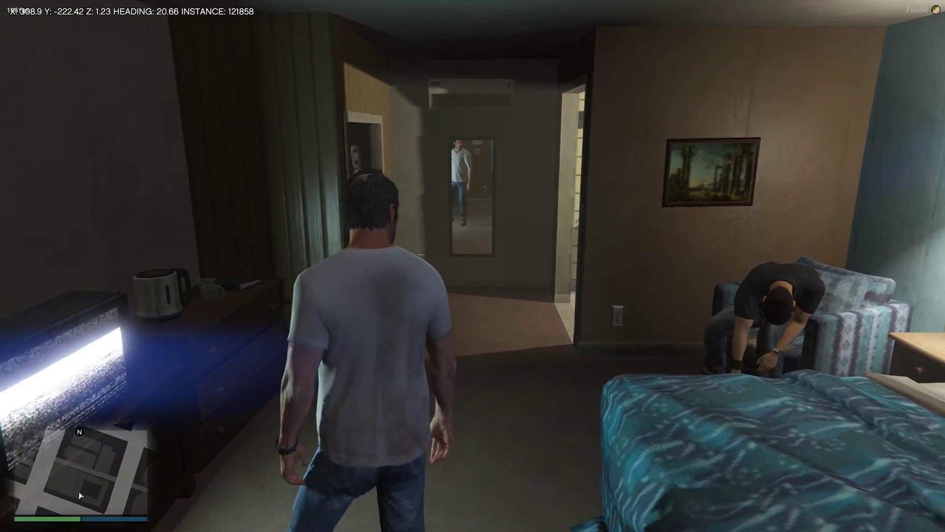
key("d")
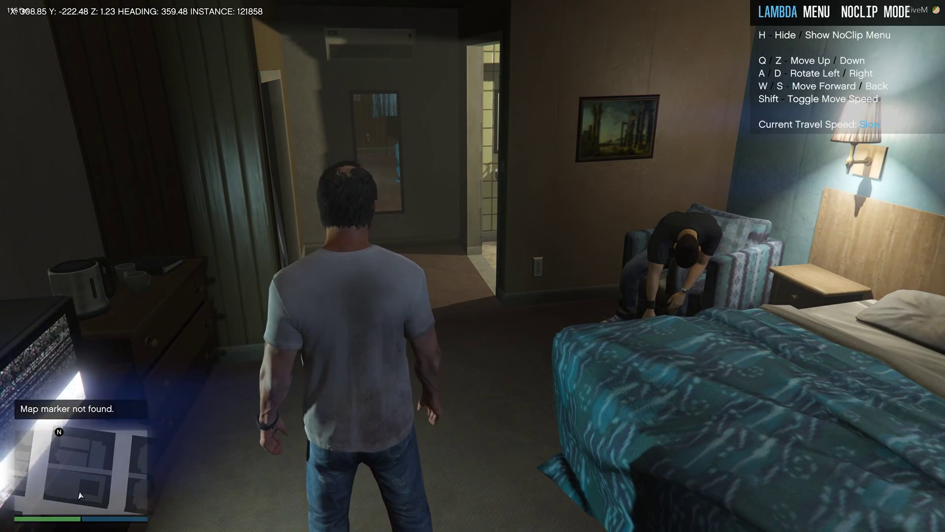
Step: Descend below the motel room in noclip and rise back into it
key("z")
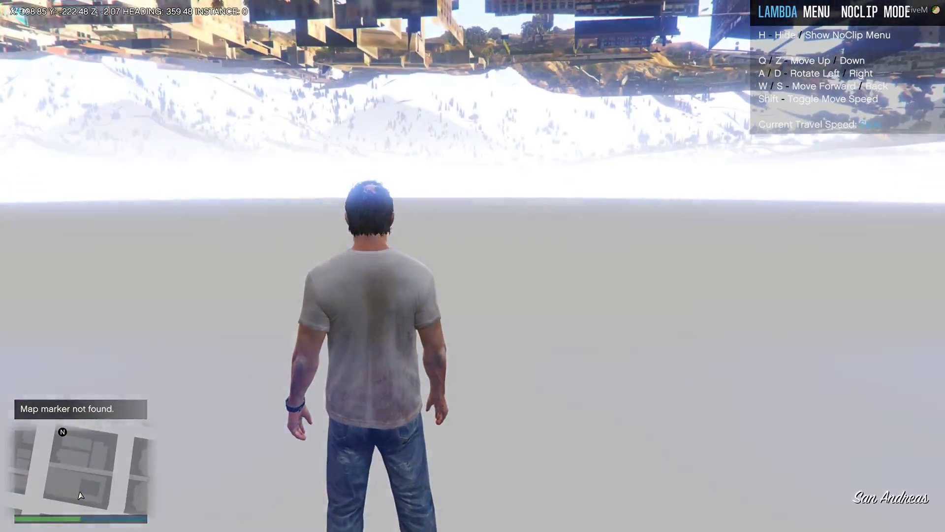
key("z")
key("q")
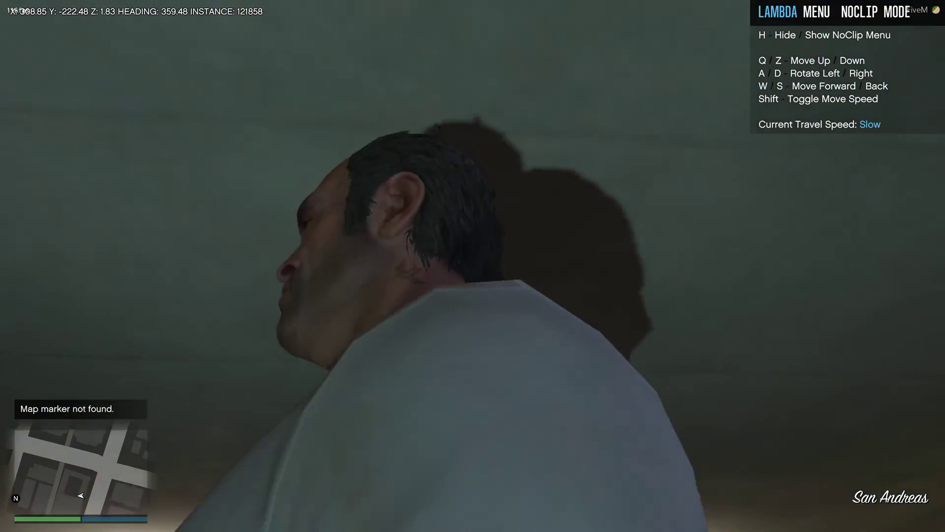
Step: Move in noclip at slow speed into the neighbouring motel room, lower to its floor and leave noclip
key("d")
key("w")
key("d")
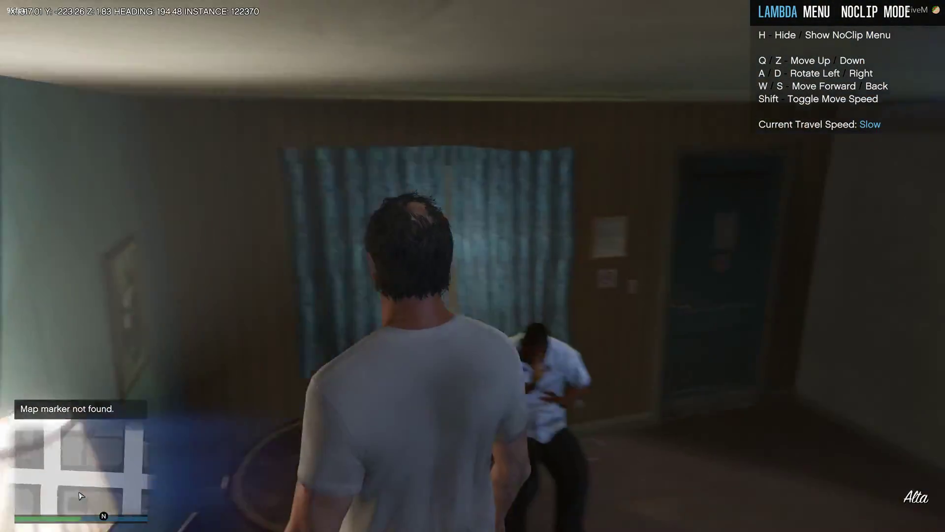
key("d")
key("w")
key("F2")
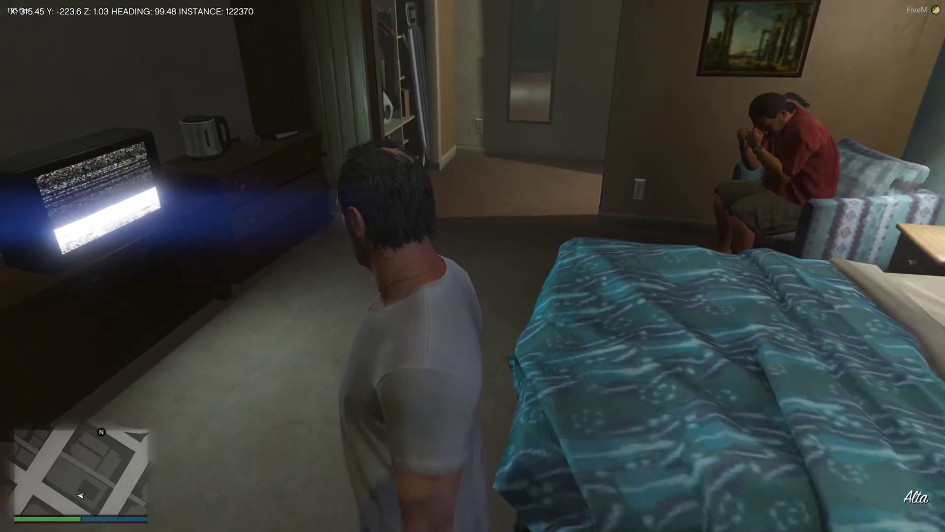
Step: Walk around the second motel room from the armchair by the bed to the pedestrian seated beside the table
key("d")
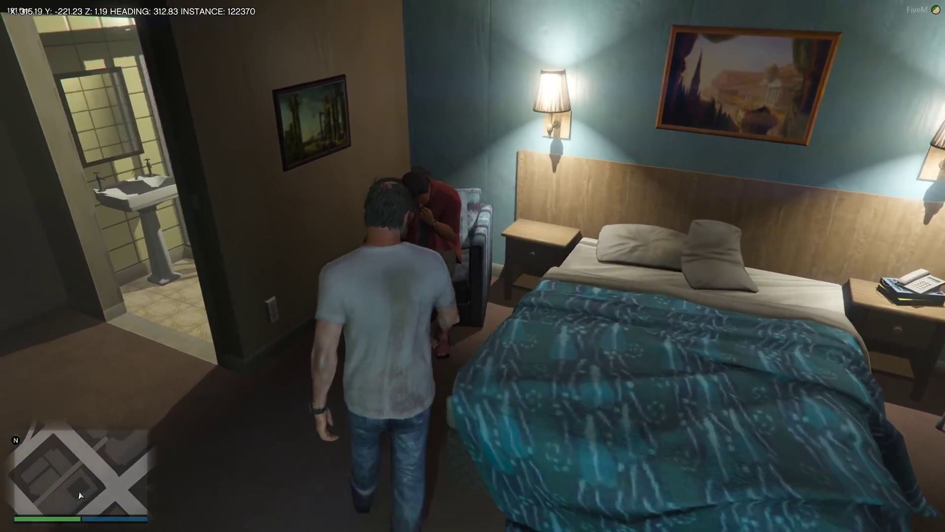
key("w")
key("r")
key("r")
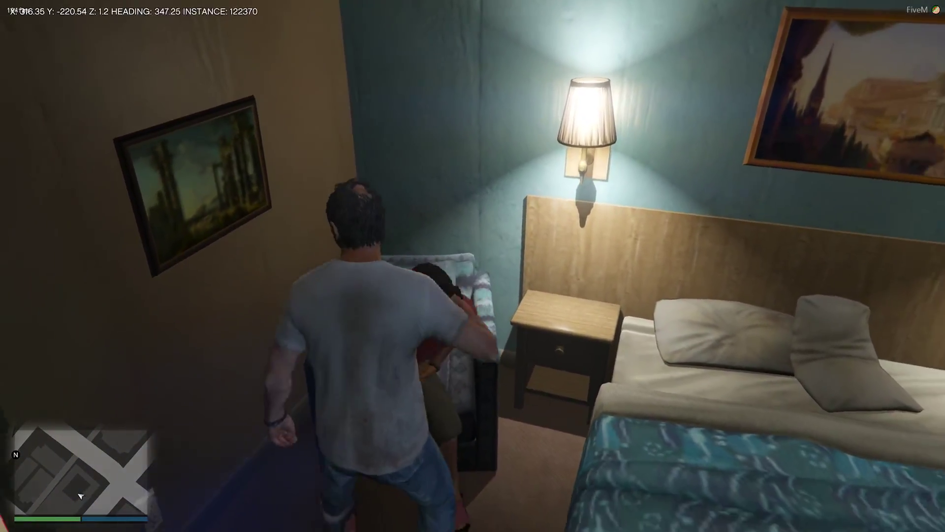
key("d")
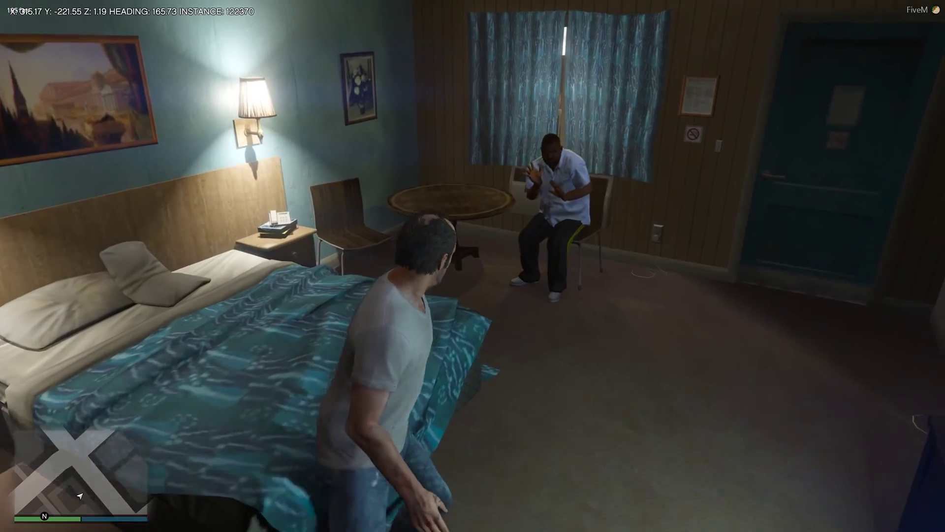
key("w")
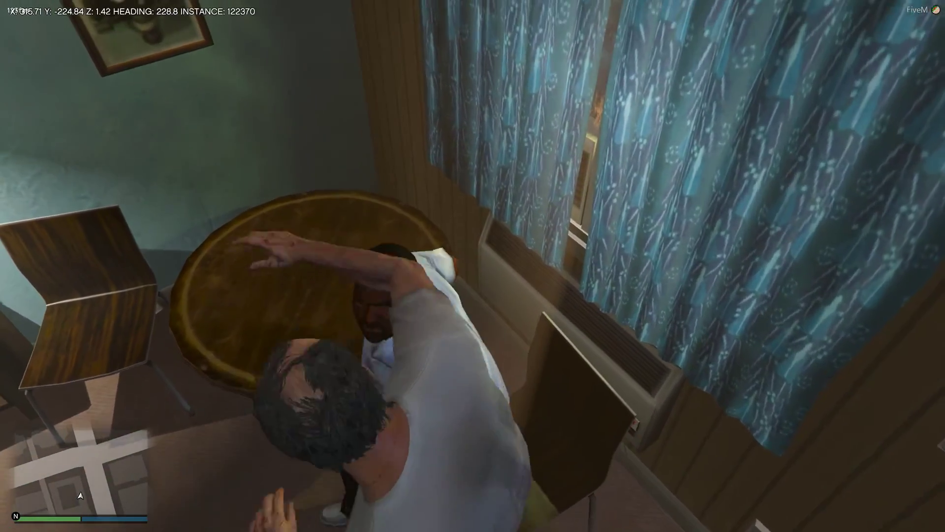
Step: Enter noclip and move through the second motel room to inspect its open wardrobe at close range
key("F2")
key("a")
key("w")
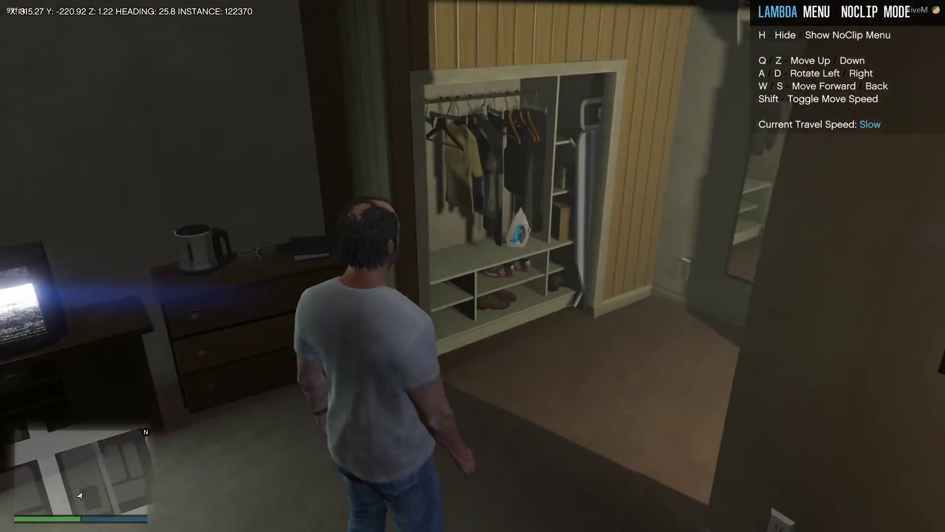
key("a")
key("w")
key("d")
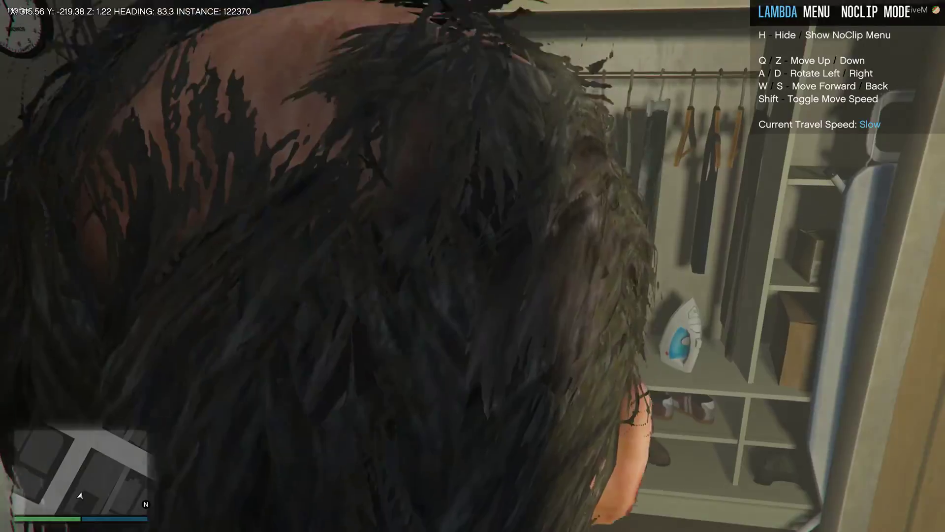
key("w")
Step: Drop beneath the motel interiors in noclip and move around under the map to view the area from below
key("z")
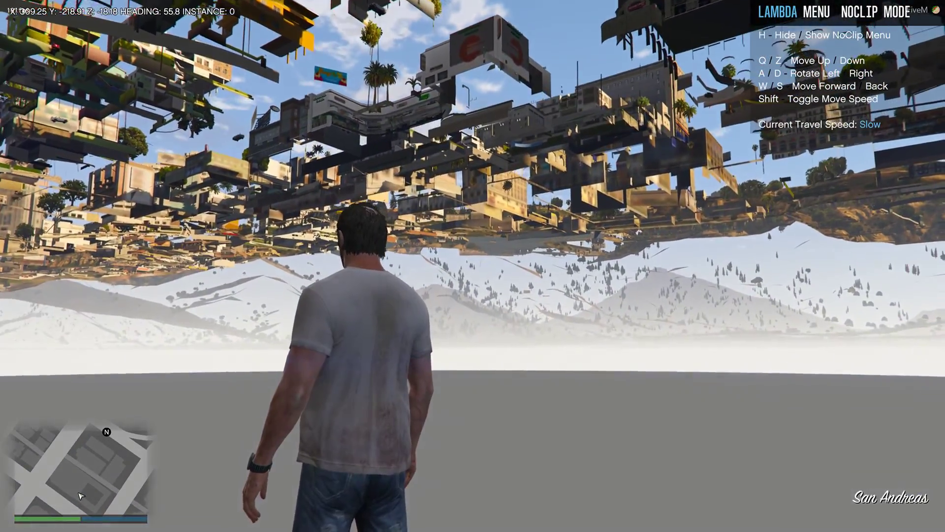
key("q")
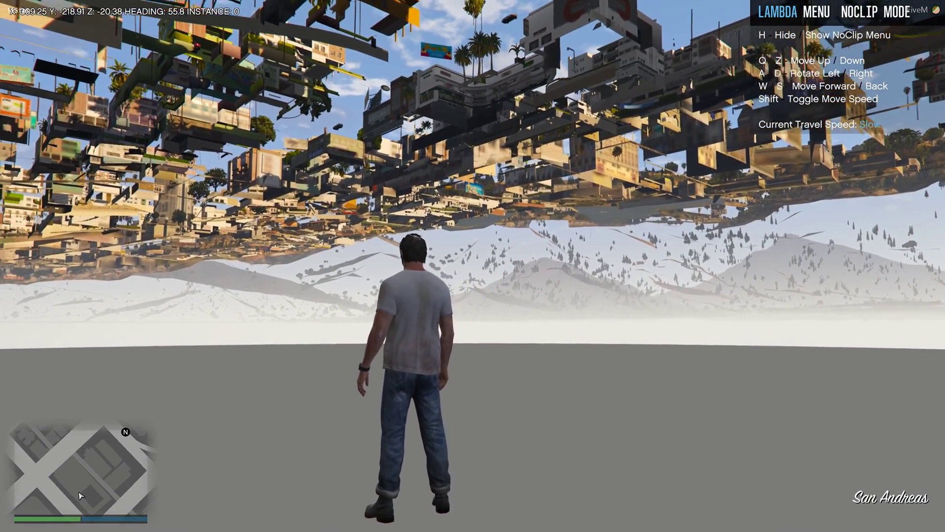
key("w")
key("a")
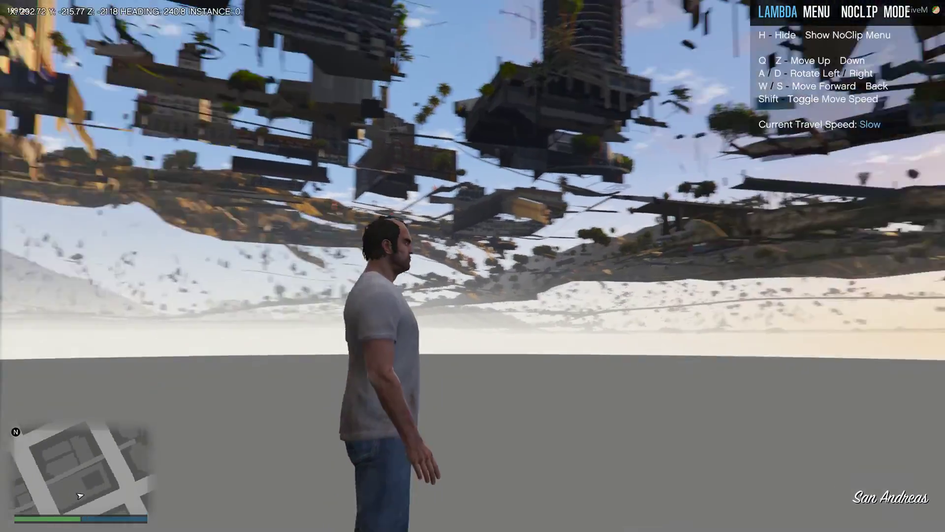
key("w")
key("a")
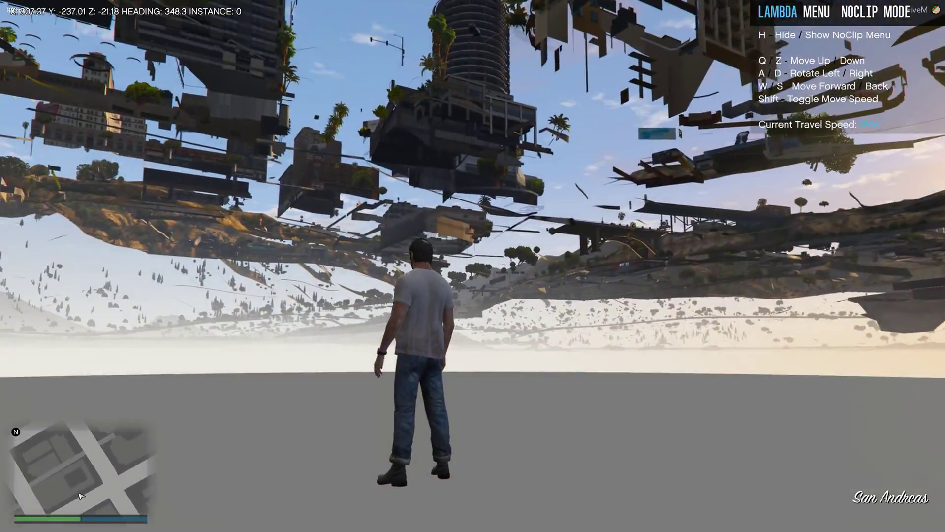
Step: Ascend in noclip from under the map to the sidewalk on Hawick Ave and look around outside the motel
key("q")
key("q")
key("d")
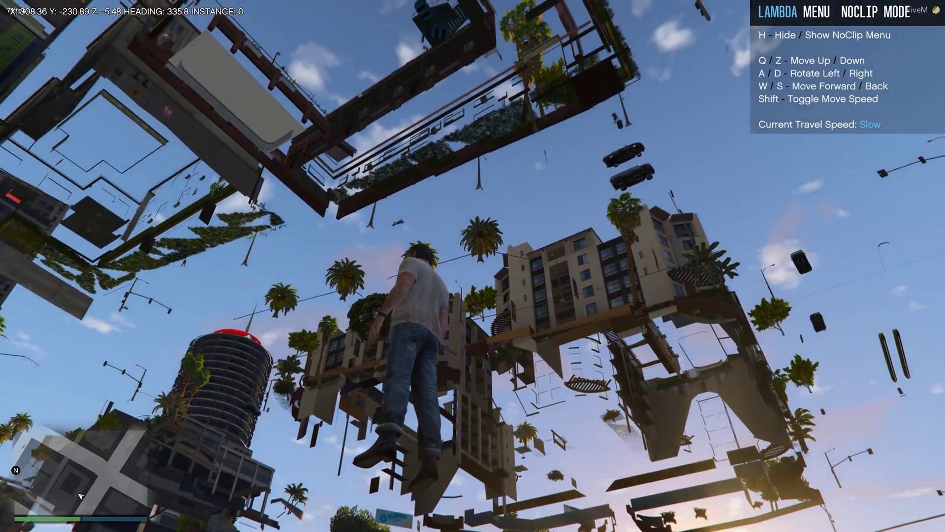
key("q")
key("d")
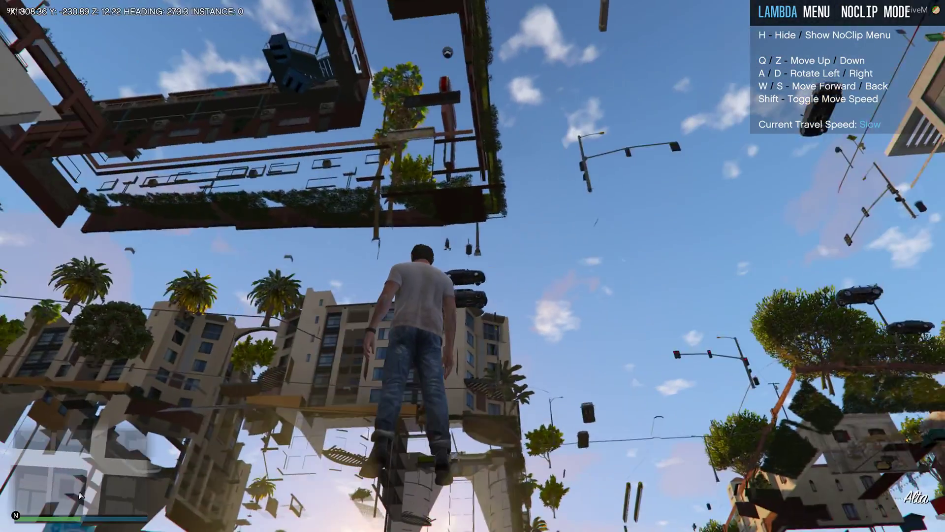
key("q")
key("d")
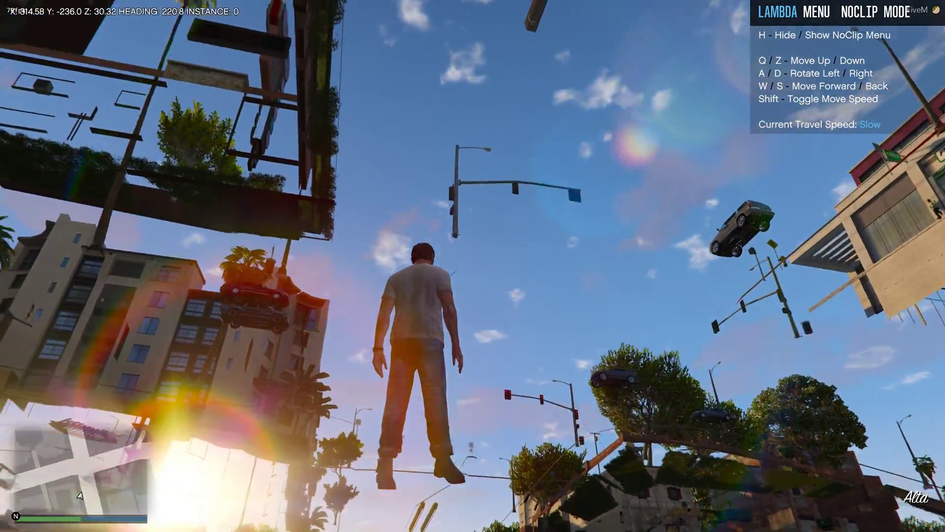
key("q")
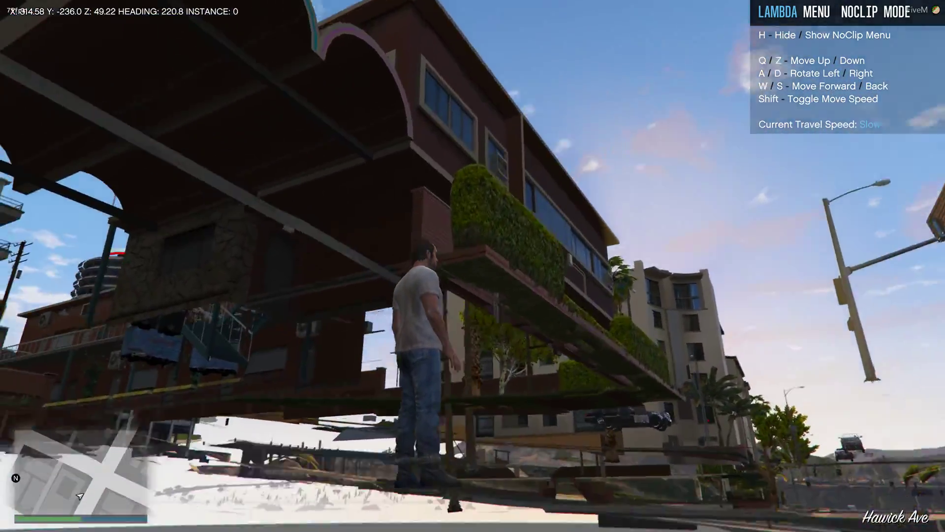
key("a")
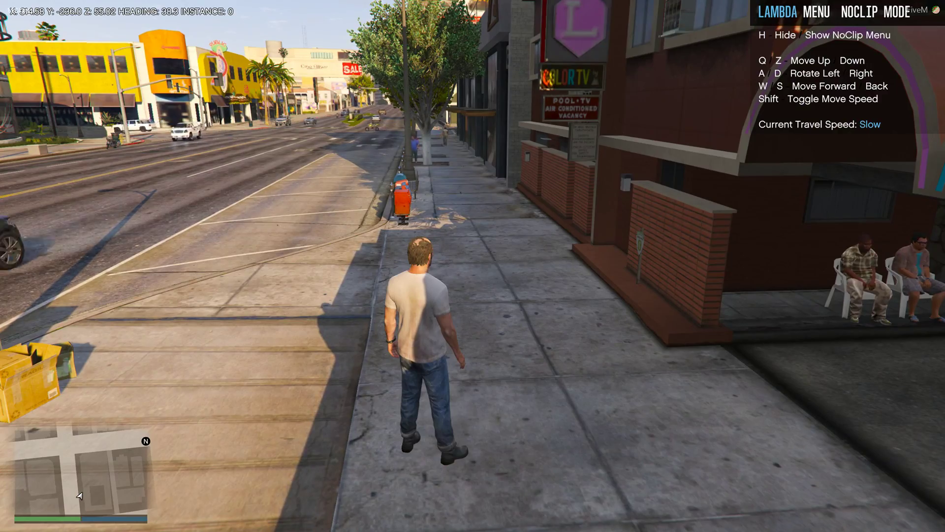
key("a")
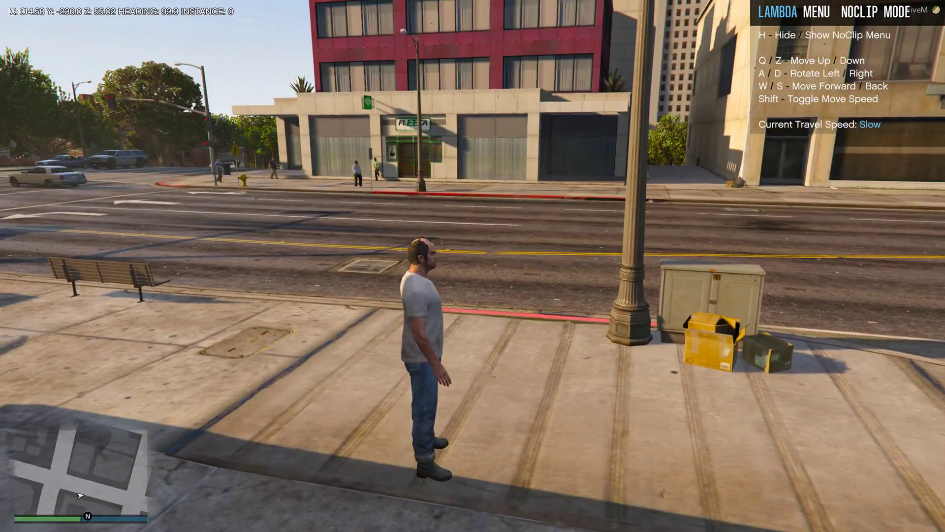
Step: Fly along the sidewalk and up above Meteor St to view the Fleeca corner and the motel from the air
key("w")
key("a")
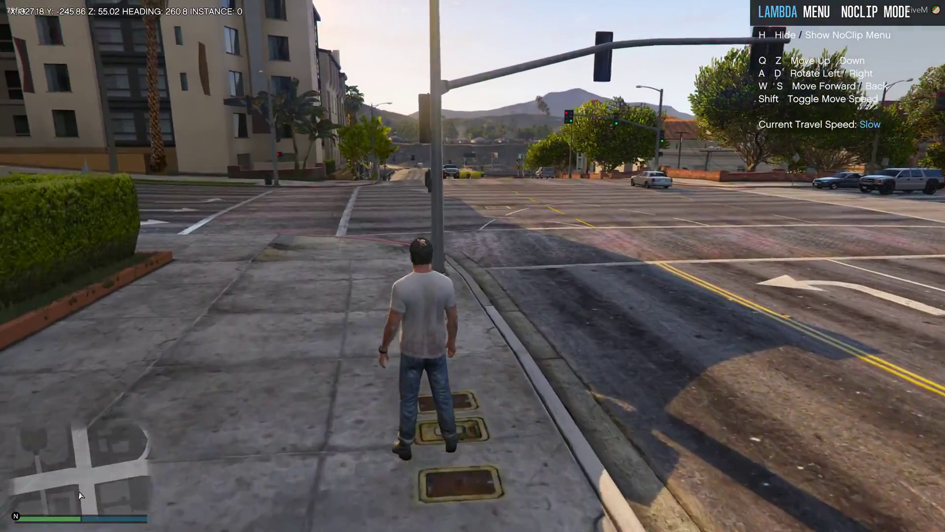
key("q")
key("d")
key("w")
key("q")
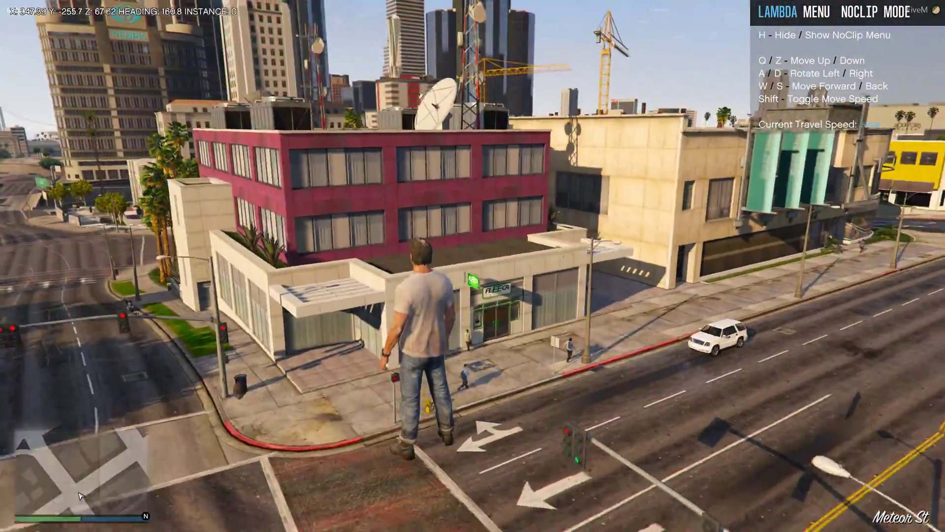
key("d")
key("q")
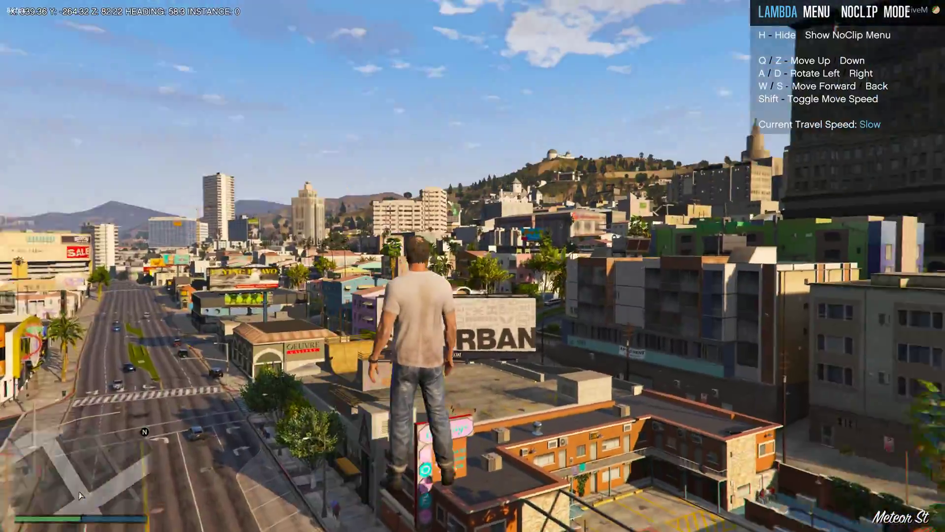
key("q")
key("a")
key("w")
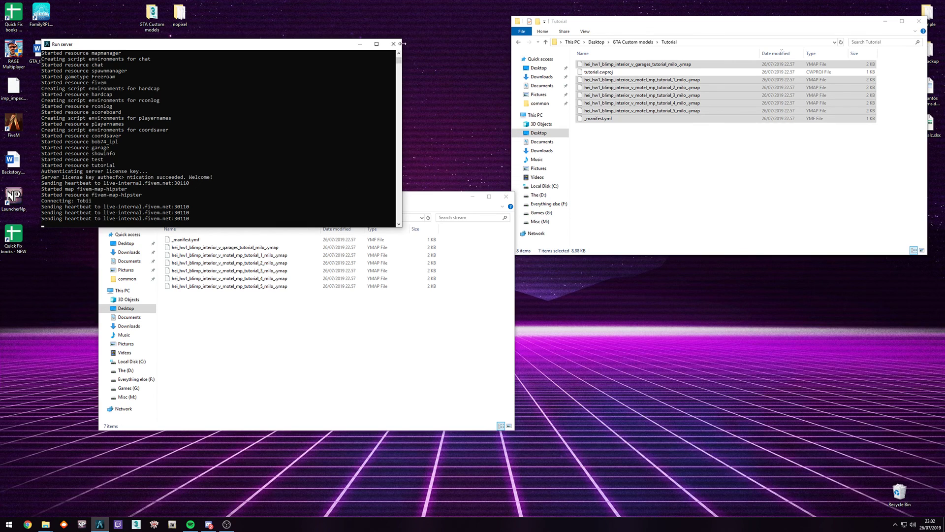
Step: Switch to the desktop, clear away the server console and reposition the tutorial resource's stream folder window
left_click_drag(396, 197, 356, 216)
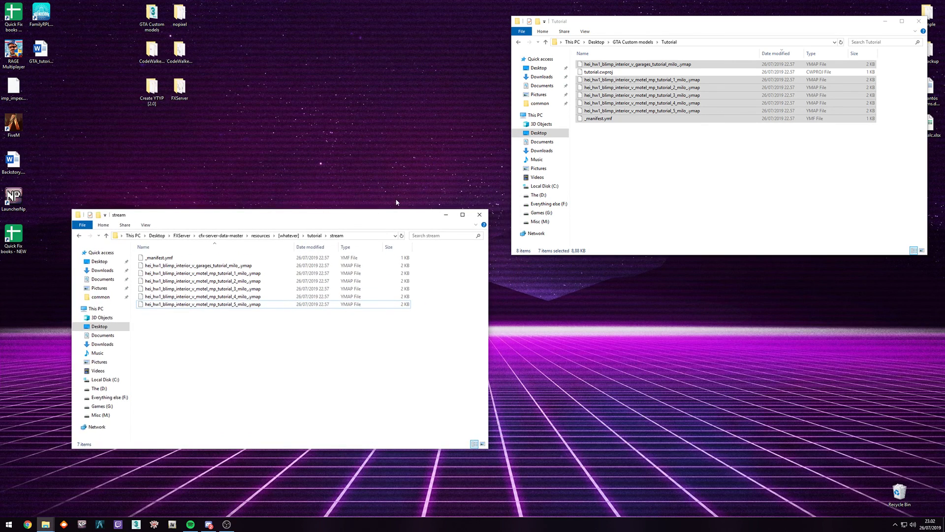